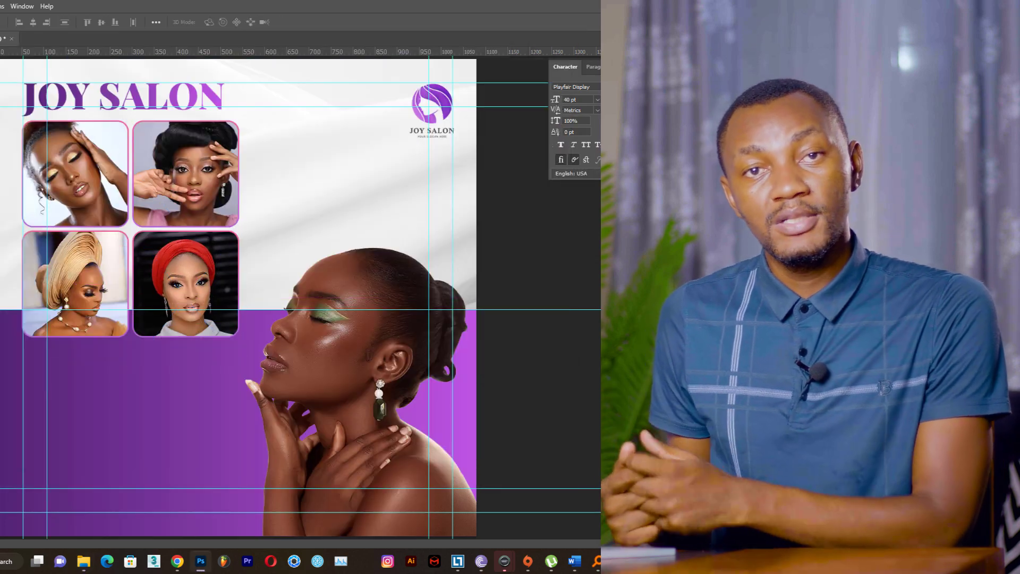
Type the 'Our Services' heading and set it to 18 pt
type("tOur Services")
key("ctrl+a")
left_click(83, 21)
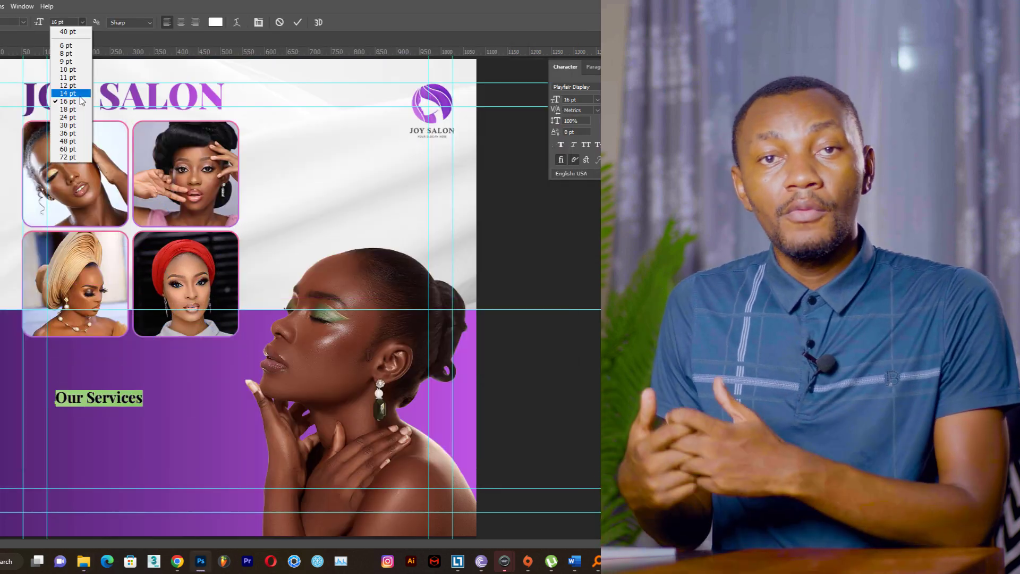
key("ctrl+Return")
Duplicate the heading into a Poppins 14 pt service list ending with 'Training & Many More'
key("v")
left_click_drag(90, 374, 156, 403)
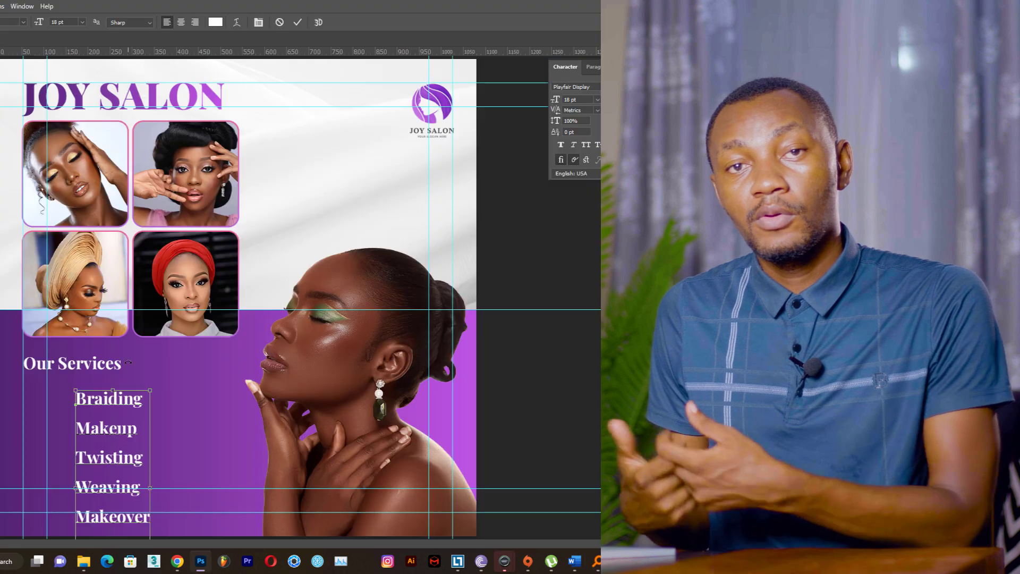
type("Training")
key("ctrl+a")
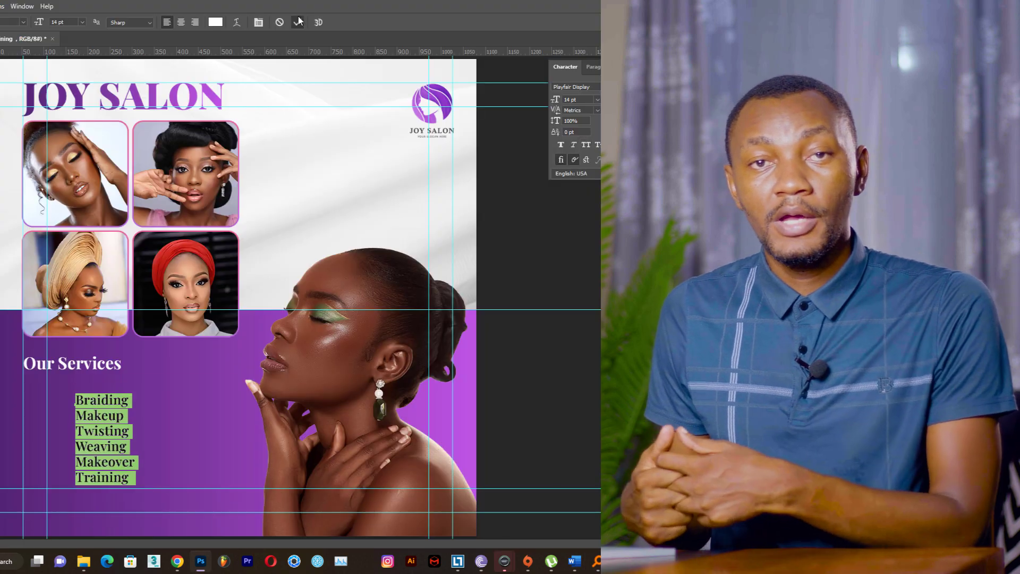
key("Right")
type("& Many More")
key("ctrl+Return")
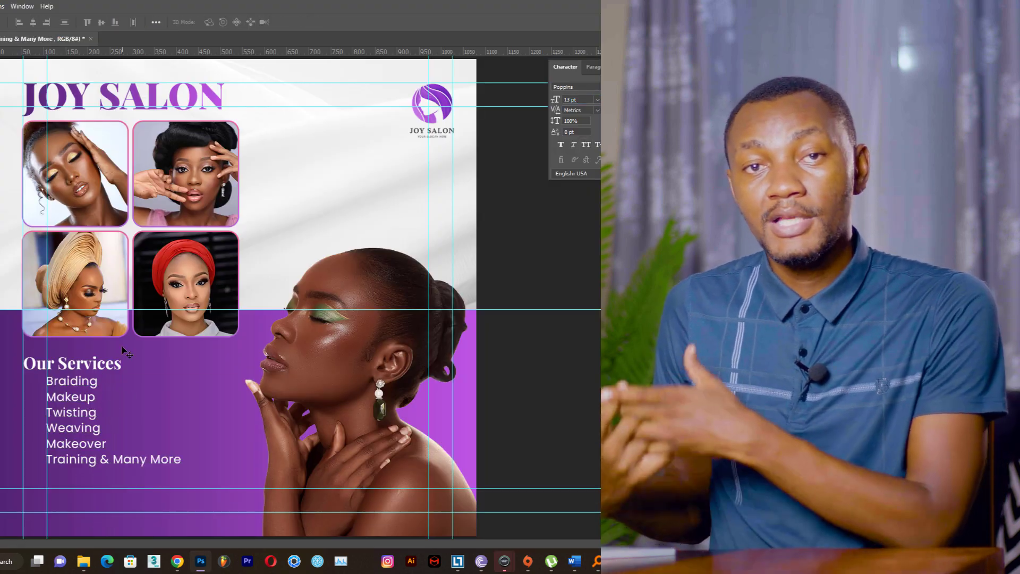
Add ellipse bullet circles beside the services, starting at Braiding
key("ctrl+plus")
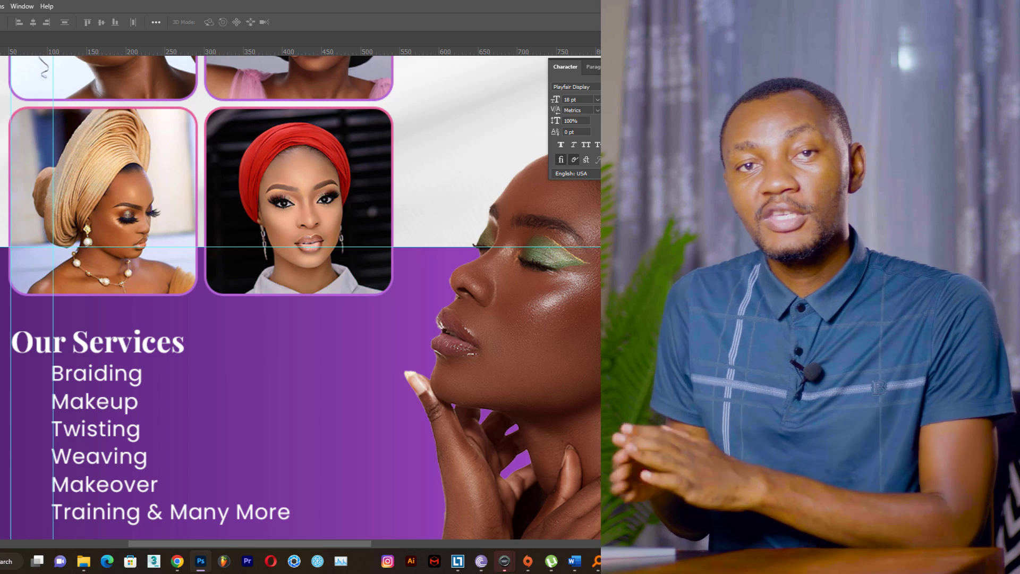
left_click_drag(33, 378, 33, 384)
scroll(32, 383, "down", 2)
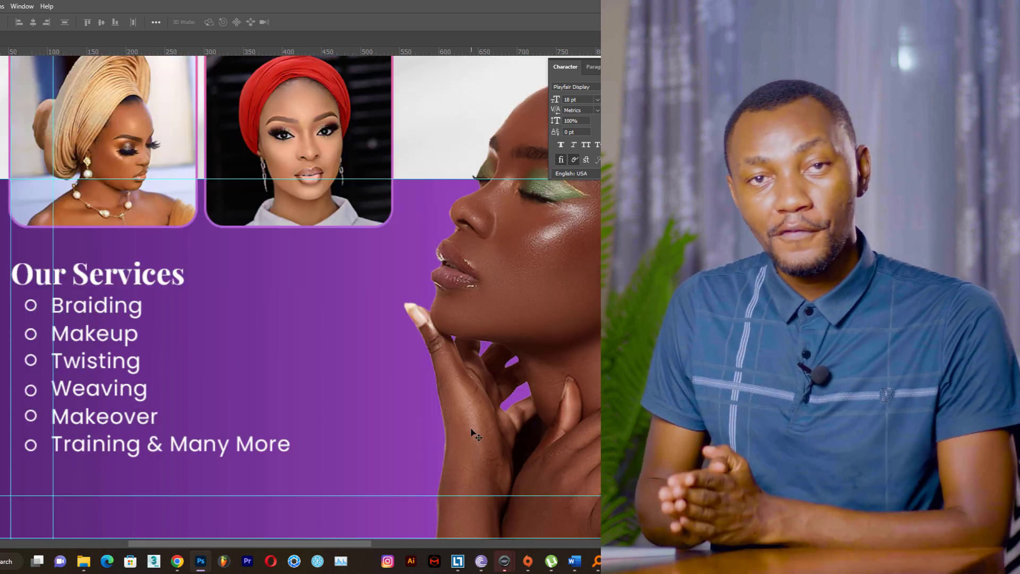
key("ctrl+0")
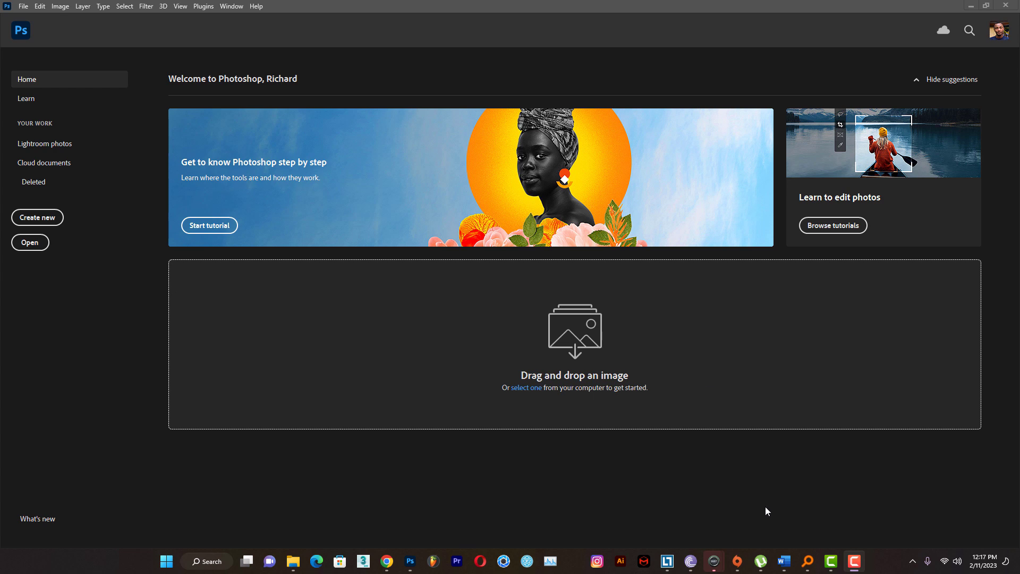
left_click(783, 558)
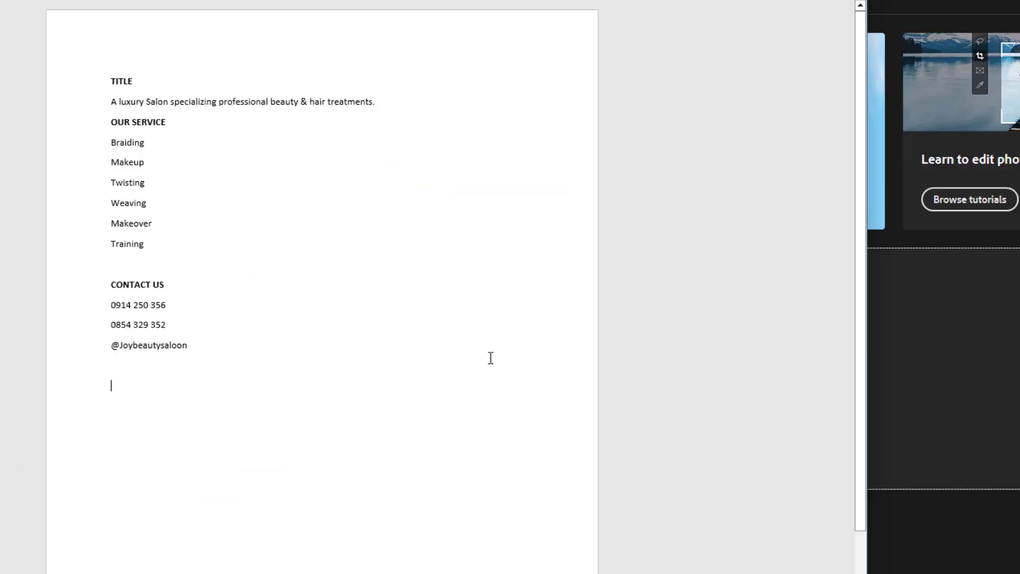
key("BackSpace")
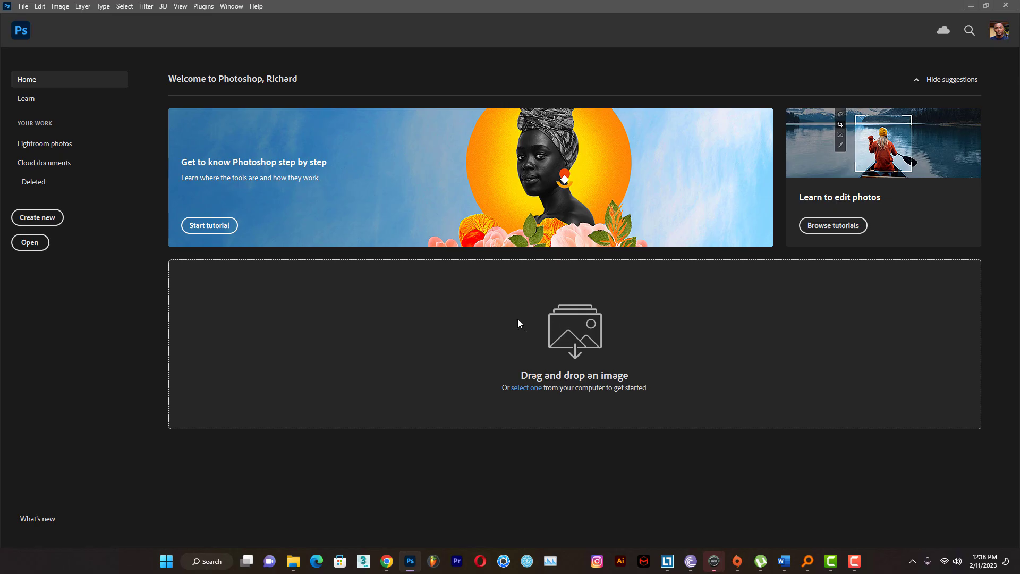
Create a Film & Video document of 1080 × 1080 px at 150 ppi, named Salon
left_click(51, 219)
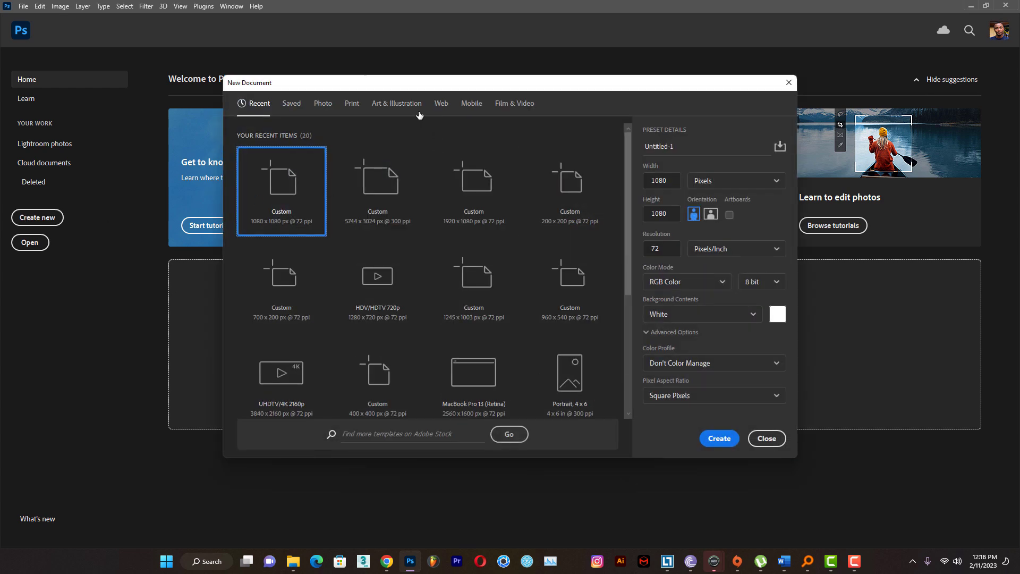
left_click_drag(383, 88, 469, 110)
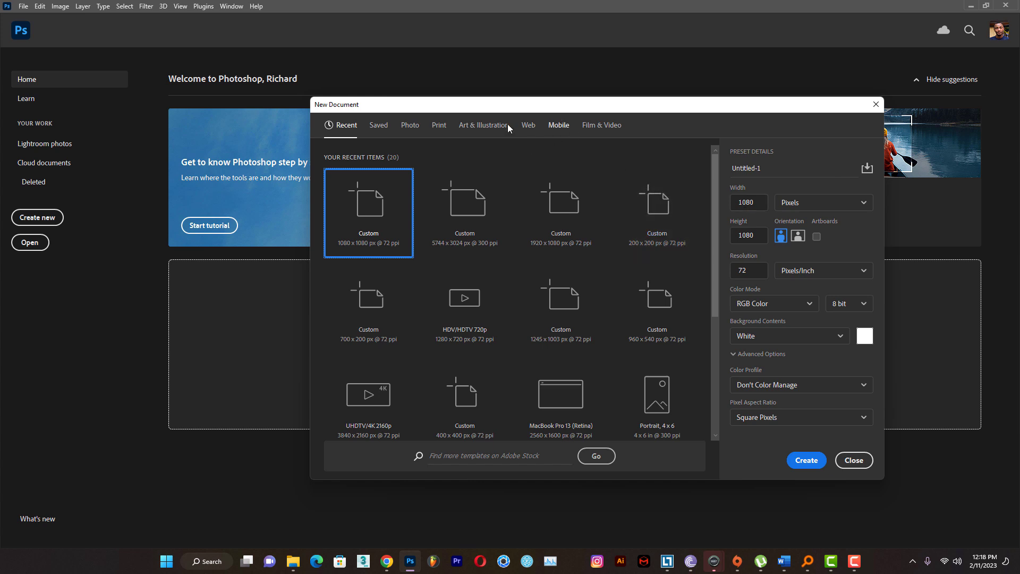
left_click(590, 126)
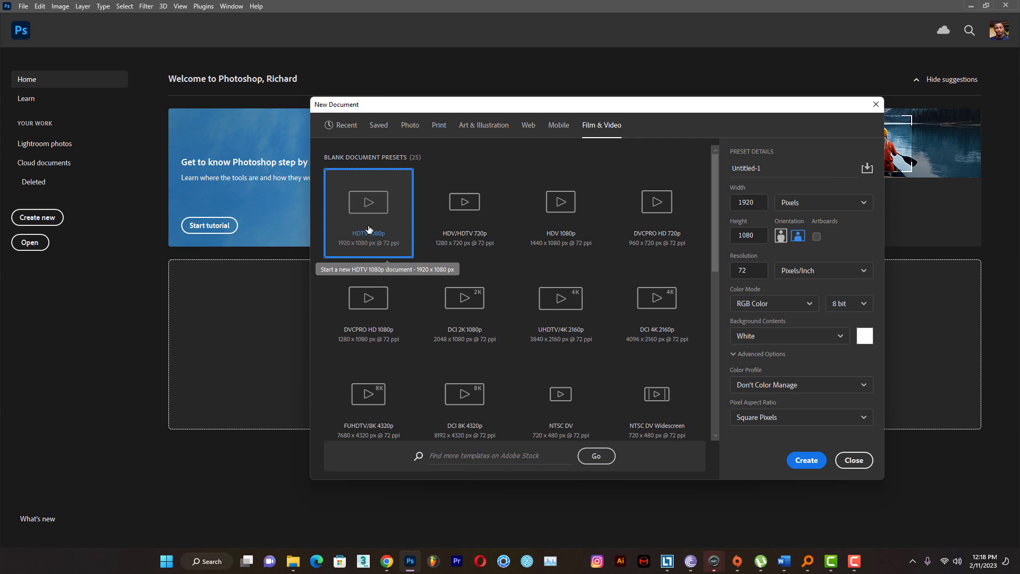
double_click(745, 202)
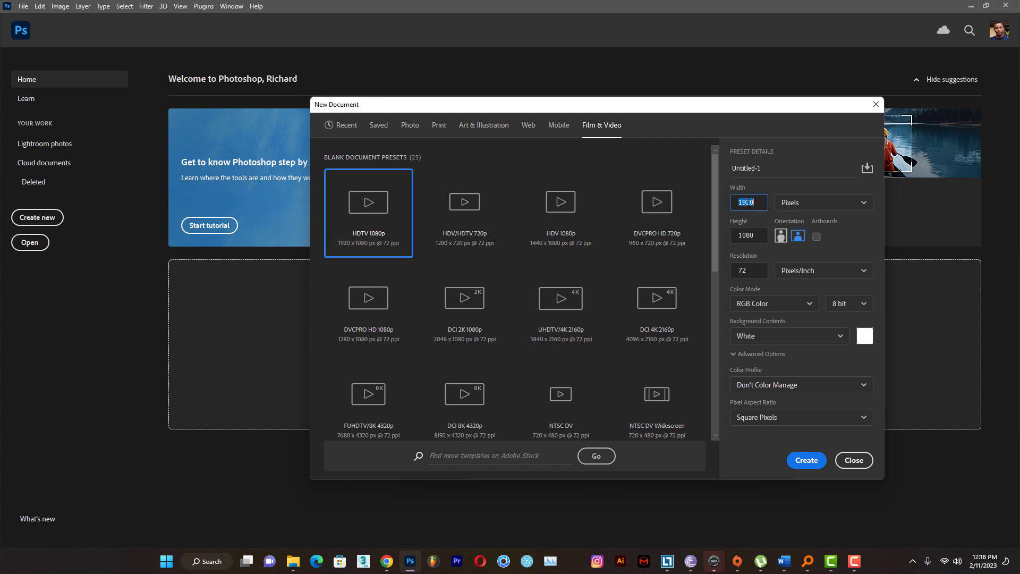
type("1080")
double_click(759, 232)
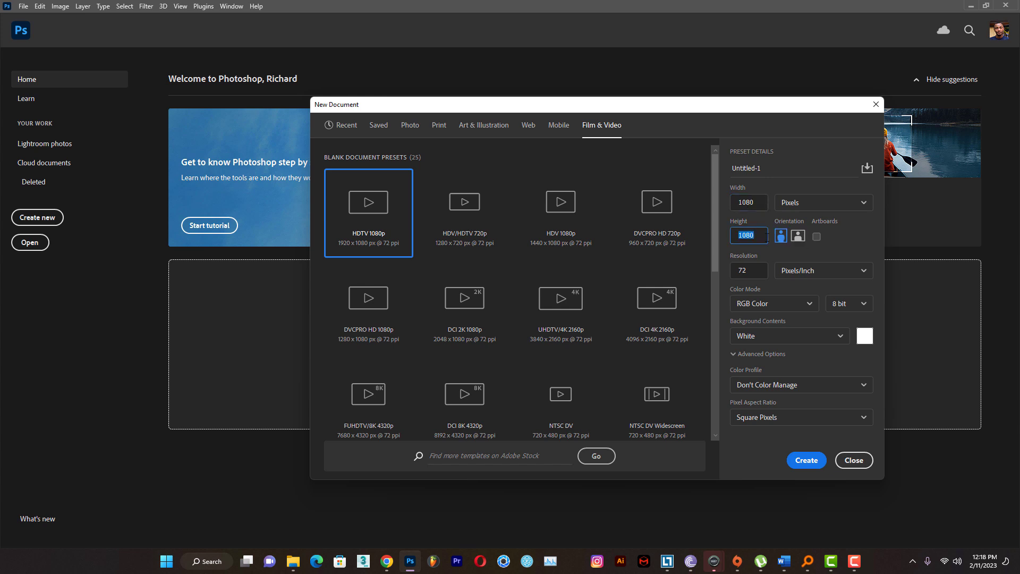
left_click(756, 274)
double_click(756, 274)
type("150")
left_click(786, 168)
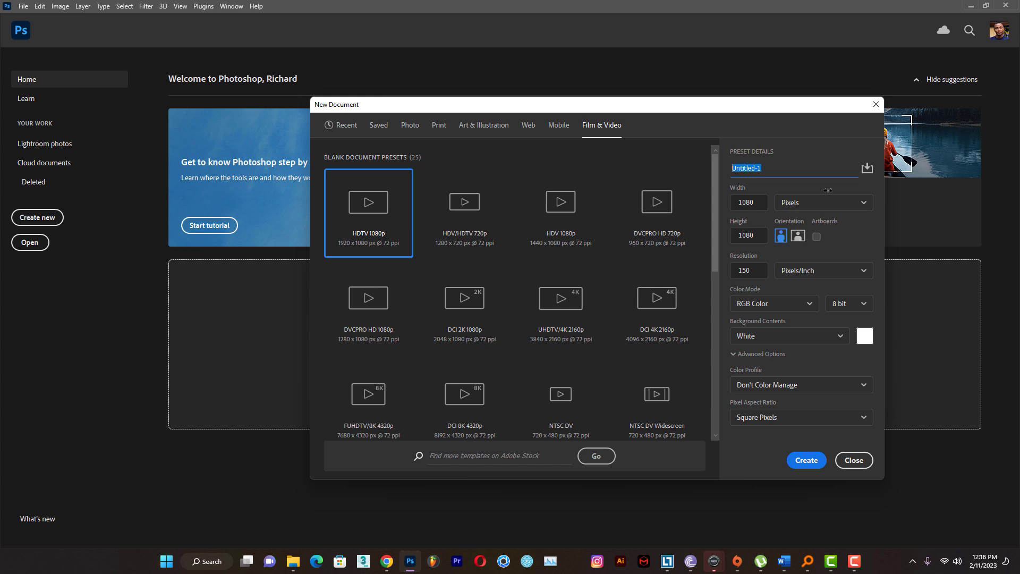
type("Salon")
left_click(805, 462)
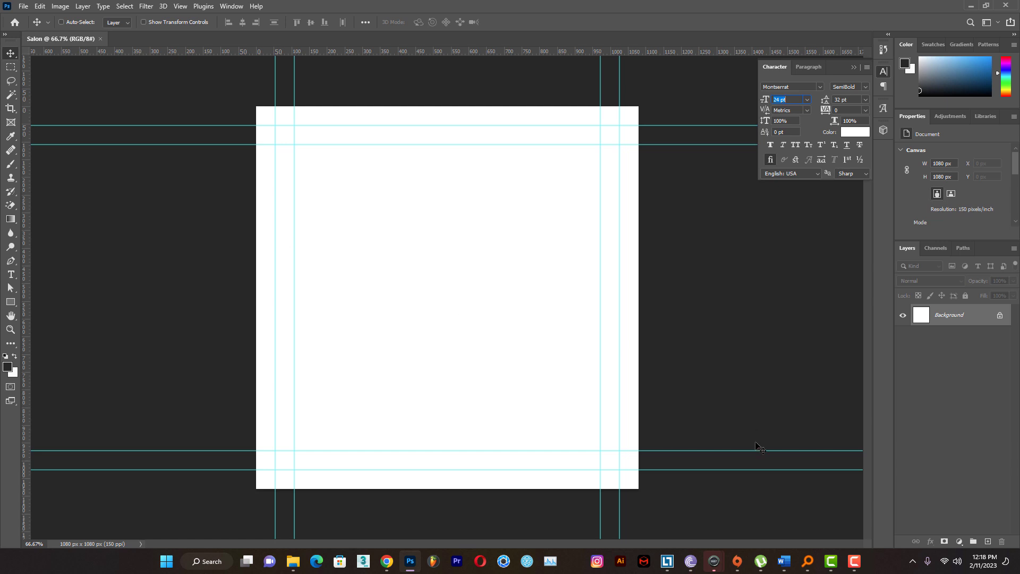
Check the design brief in Word, then drag a horizontal guide to Y 540 px
left_click(784, 561)
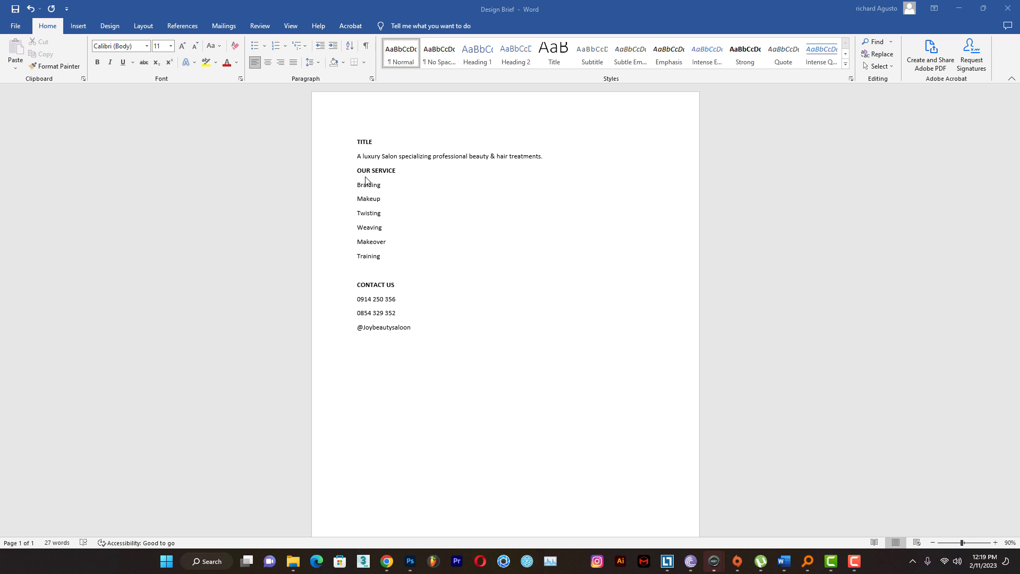
left_click(959, 8)
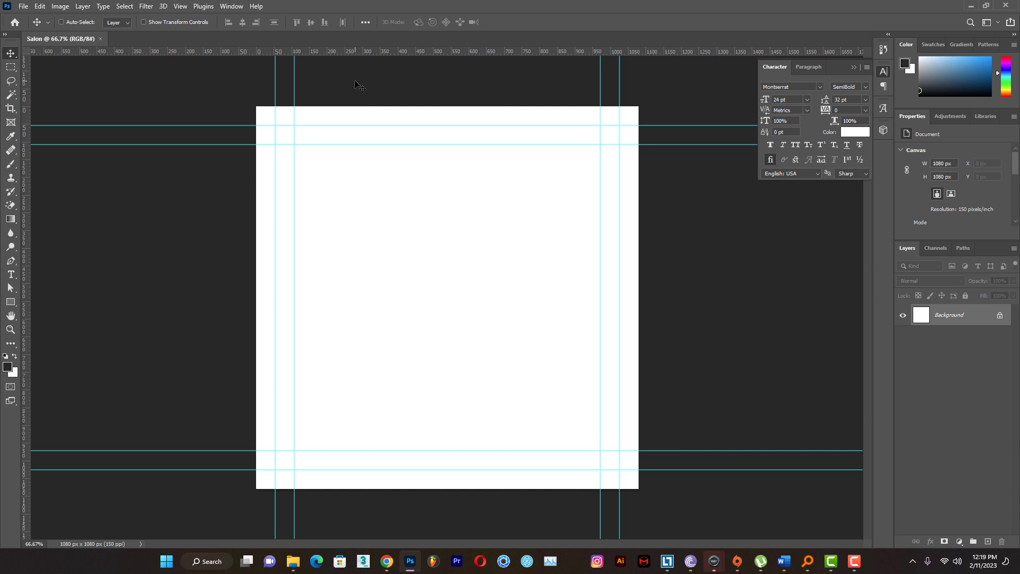
left_click_drag(364, 53, 355, 298)
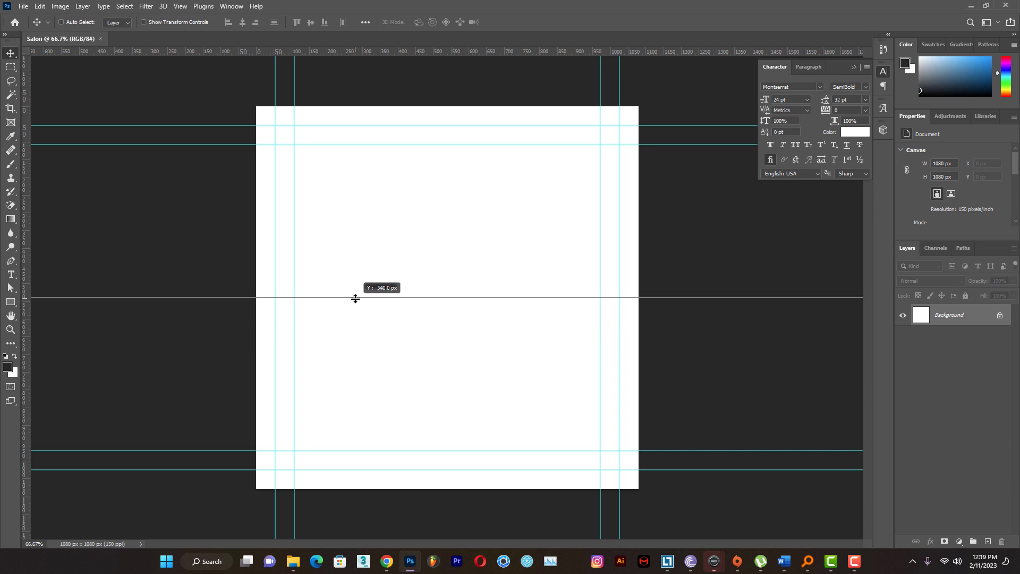
left_click_drag(355, 298, 353, 307)
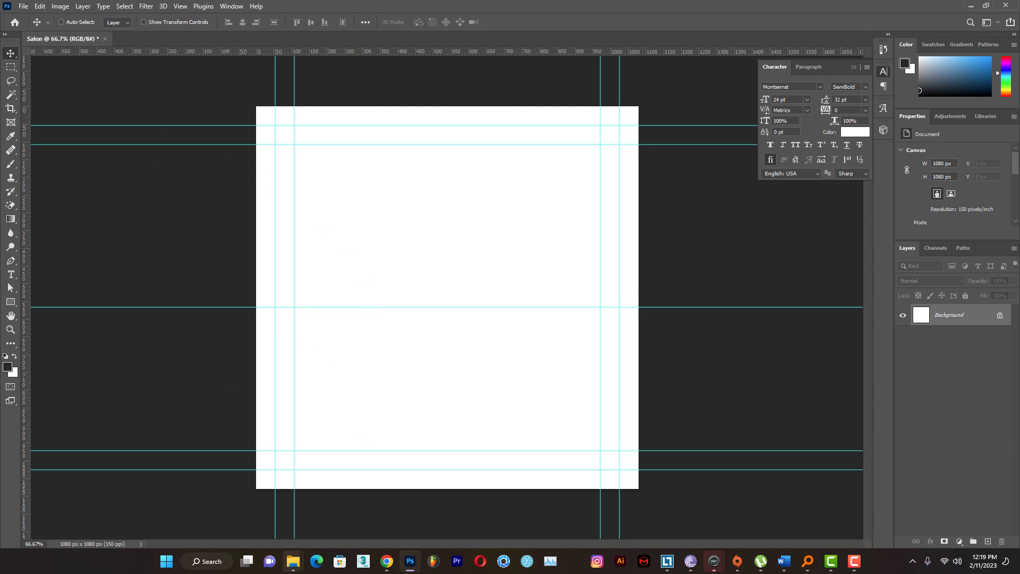
Place the white fabric texture from the Saloon folder at the top of the canvas
mouse_move(298, 569)
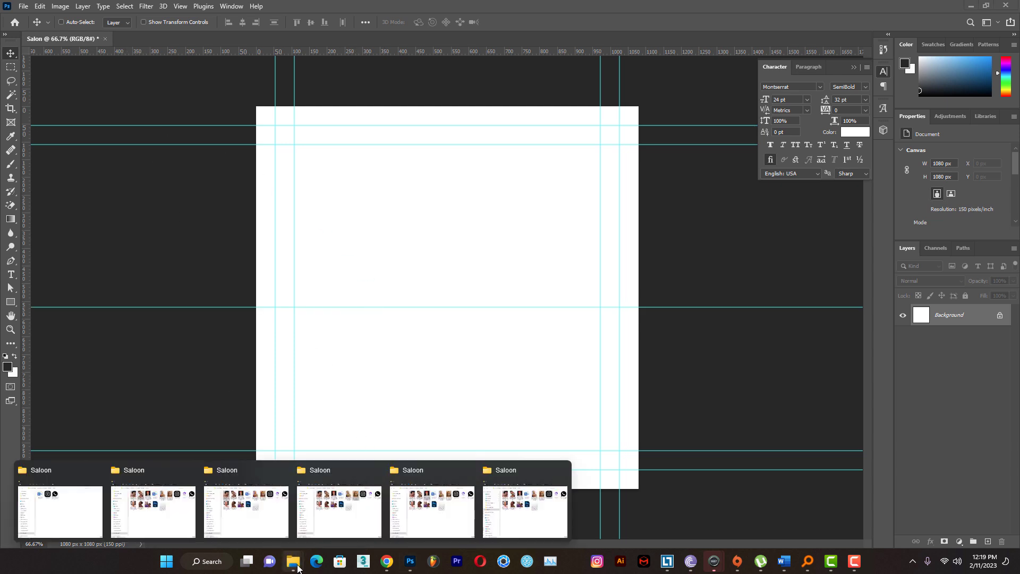
left_click(530, 511)
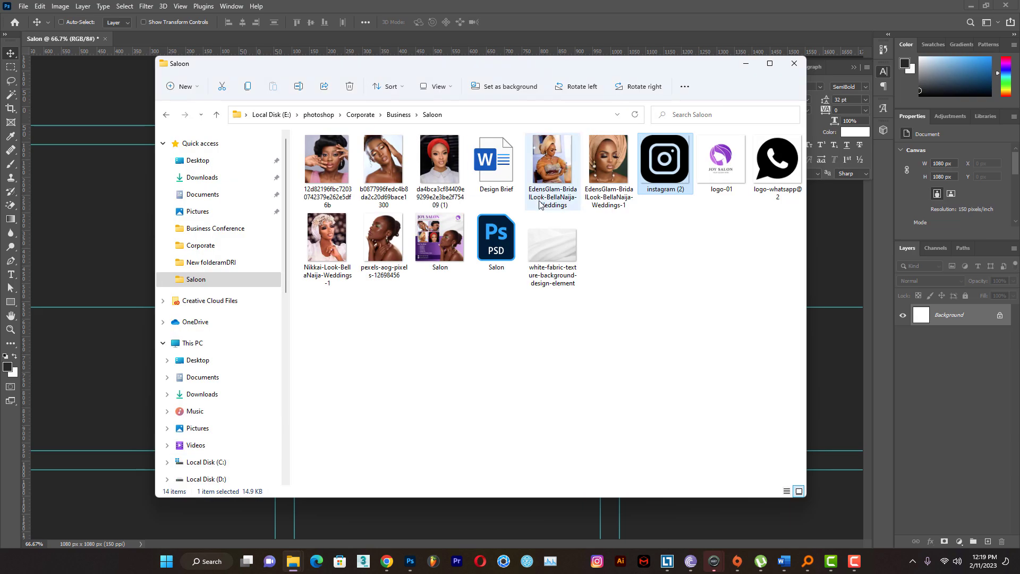
left_click_drag(552, 247, 117, 251)
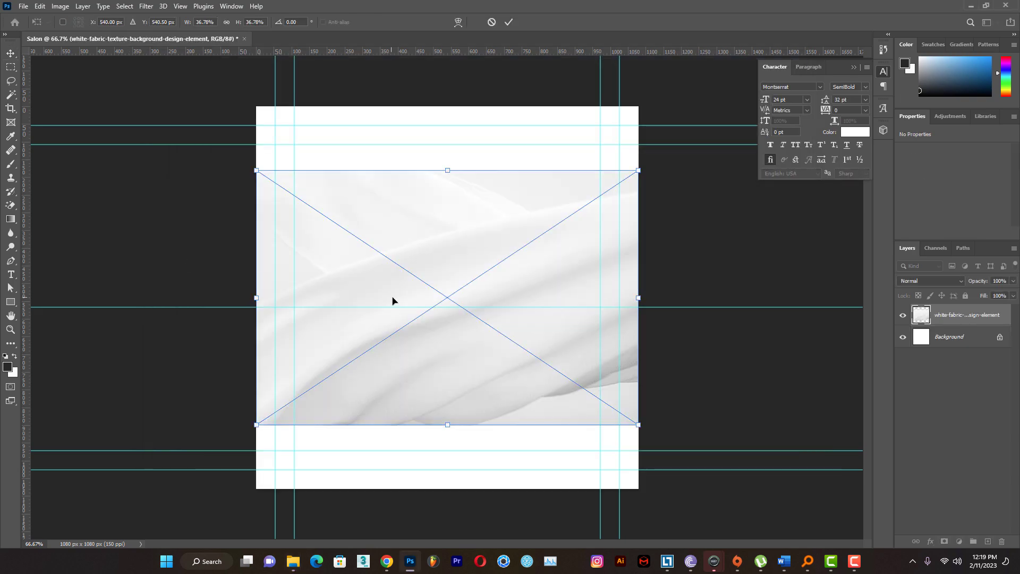
left_click_drag(392, 298, 391, 230)
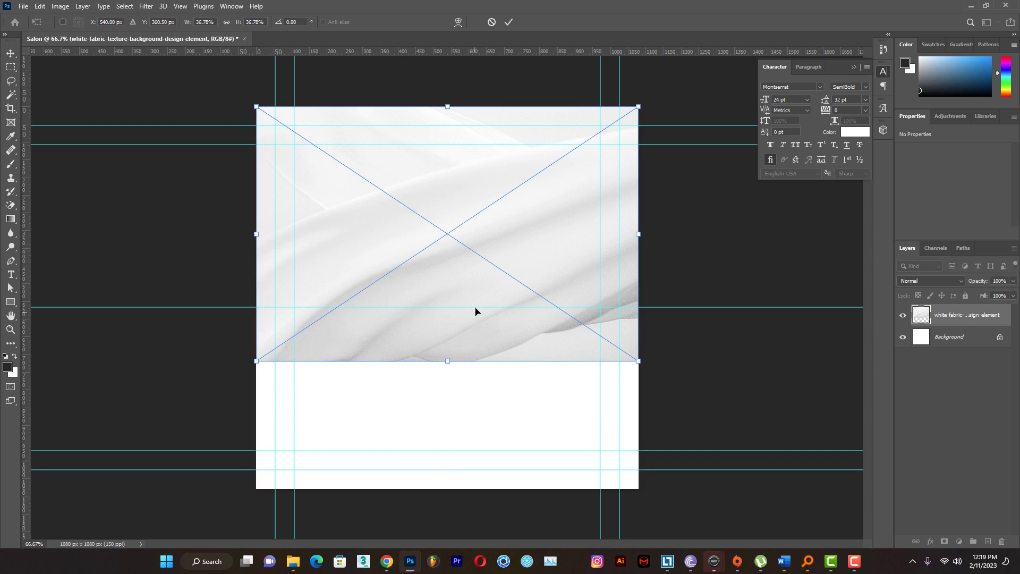
left_click_drag(434, 328, 435, 275)
left_click(509, 23)
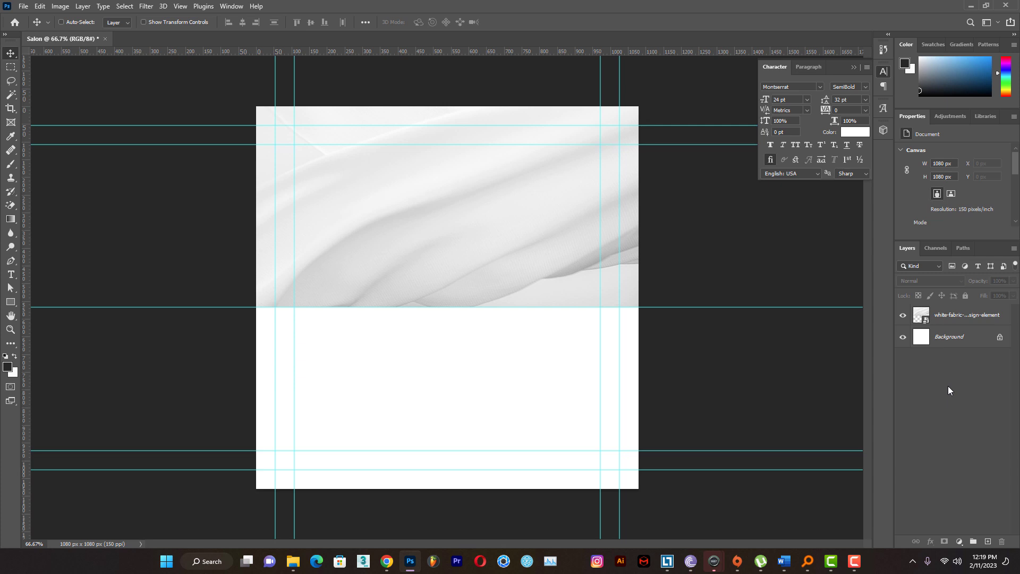
Select the fabric layer and lower it to cover more of the canvas
left_click(512, 186)
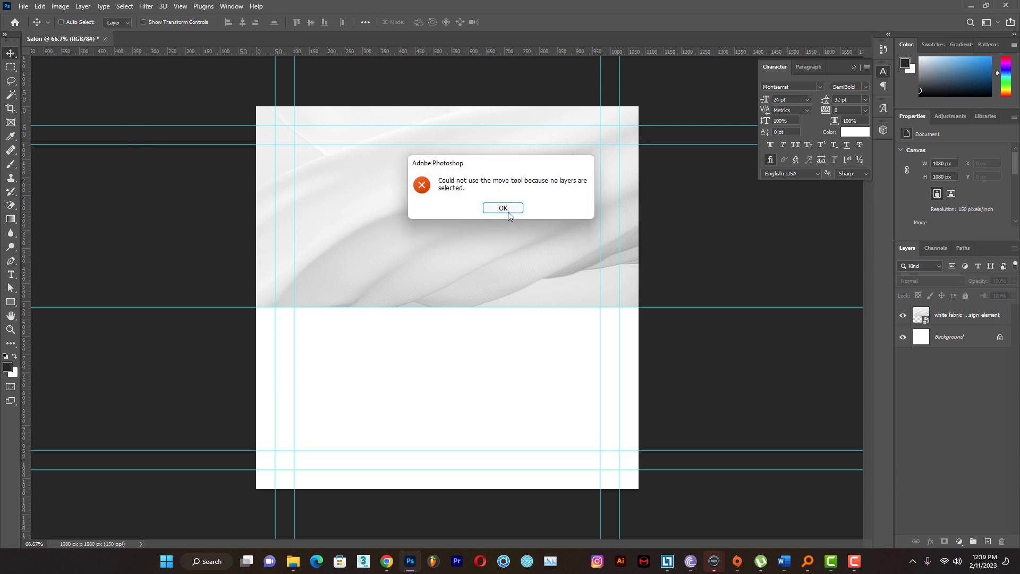
left_click(507, 211)
left_click(961, 319)
left_click_drag(485, 230, 483, 280)
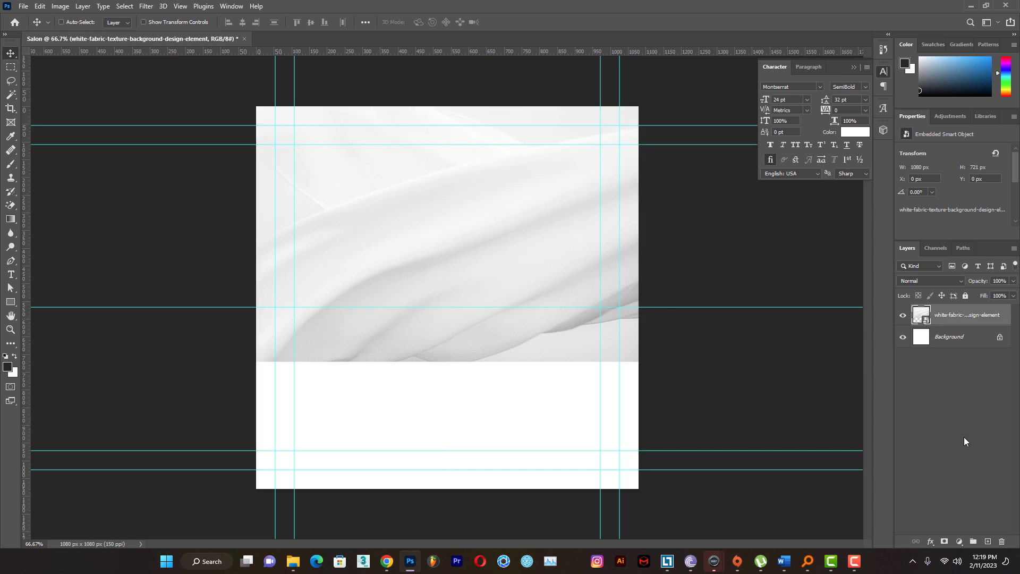
left_click(928, 425)
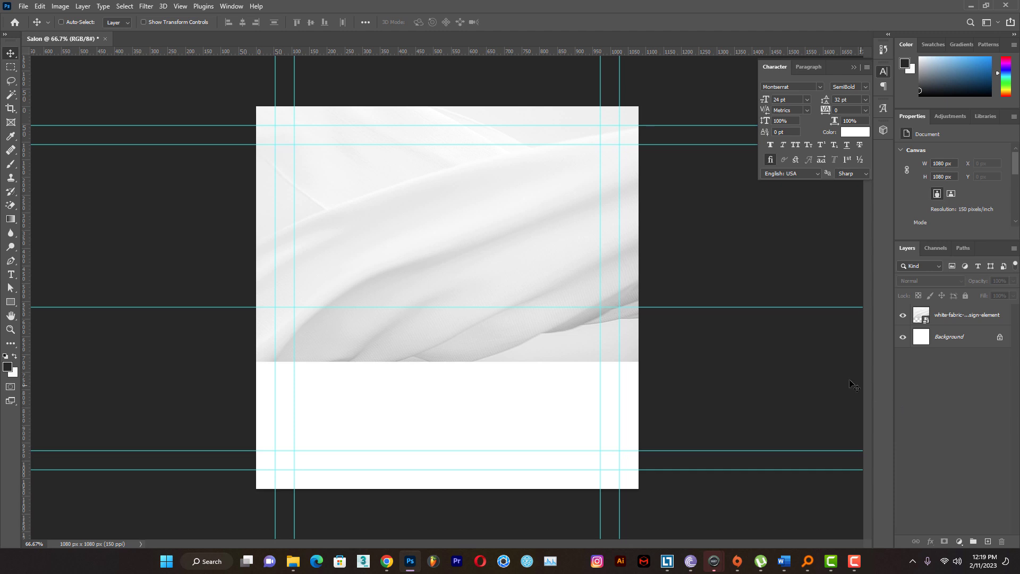
Draw a rectangle over the canvas's lower half and give it a Gradient Overlay
left_click(10, 302)
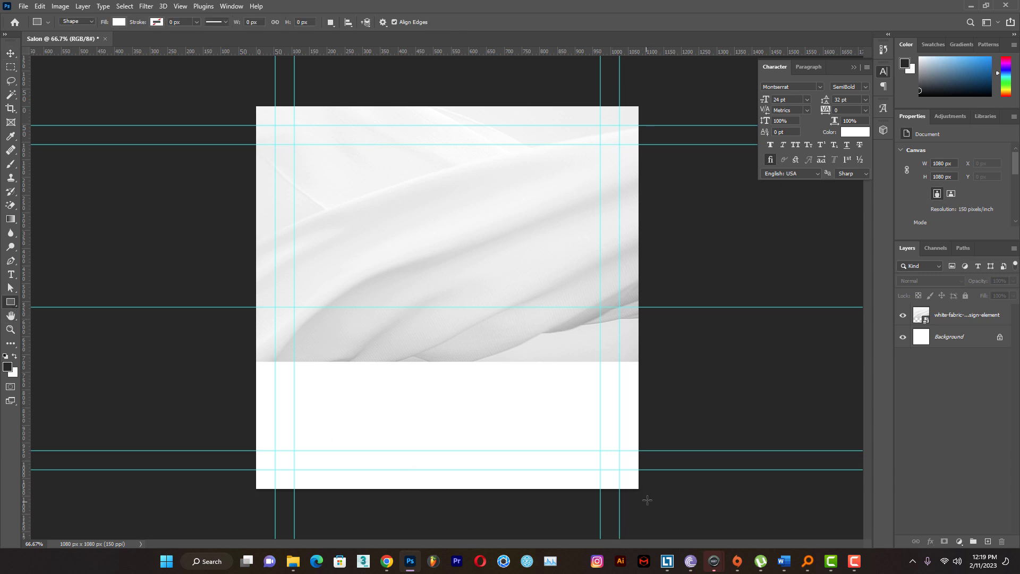
left_click_drag(644, 492, 256, 306)
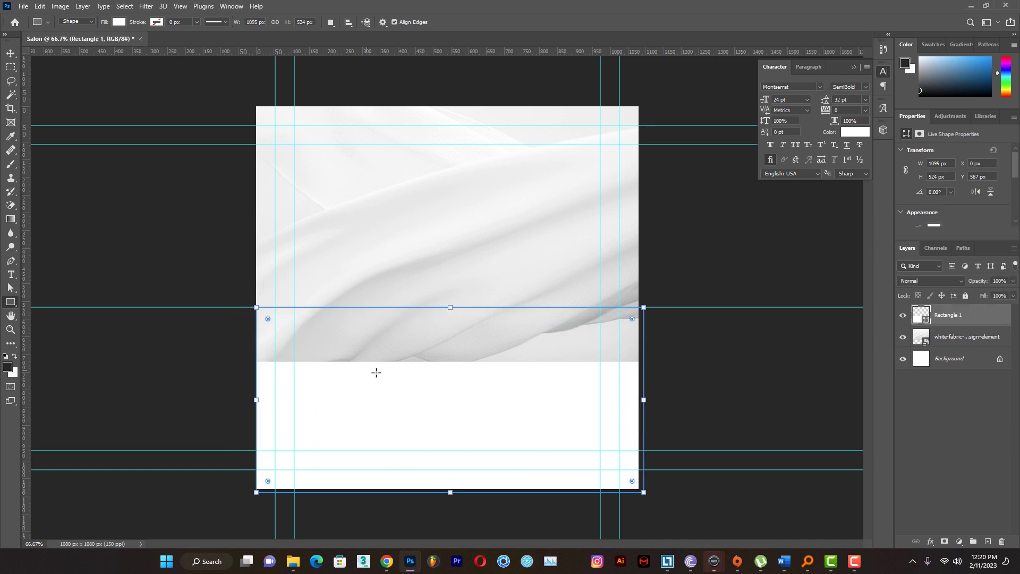
left_click(10, 53)
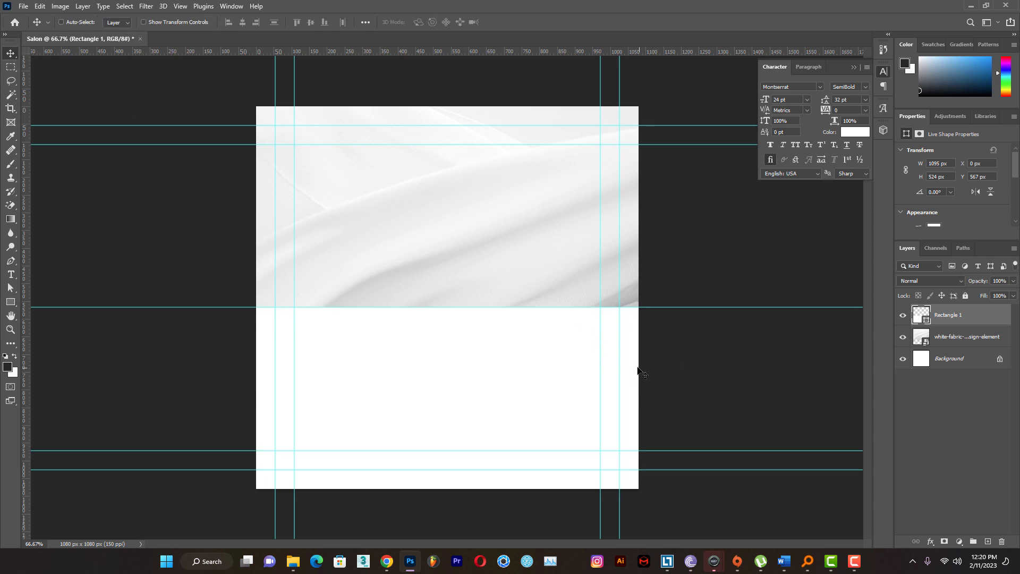
left_click(930, 541)
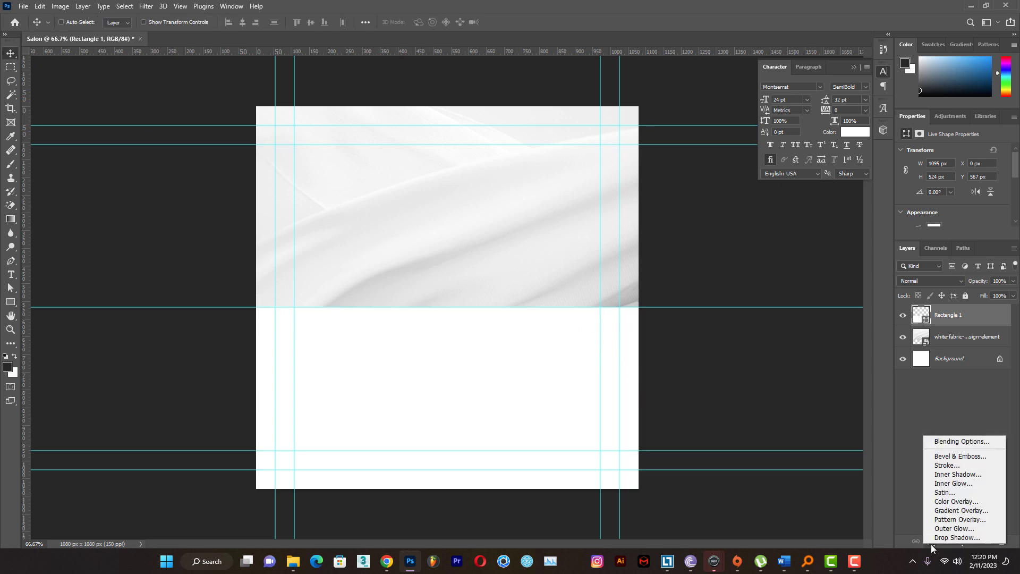
left_click(952, 509)
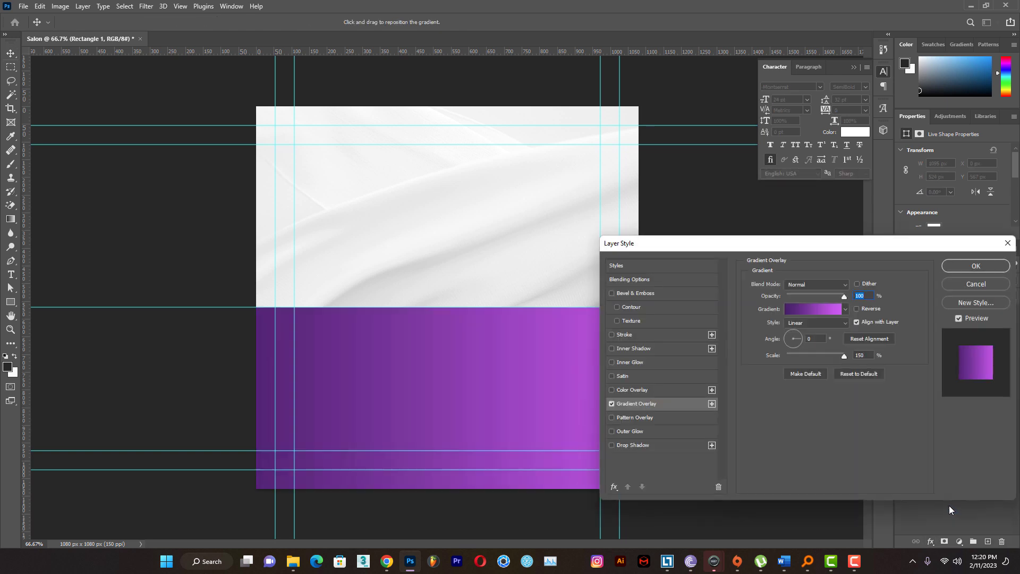
Set the gradient stops to #441e67 on the left and #d35ff9 on the right
left_click_drag(713, 248, 733, 104)
left_click(806, 167)
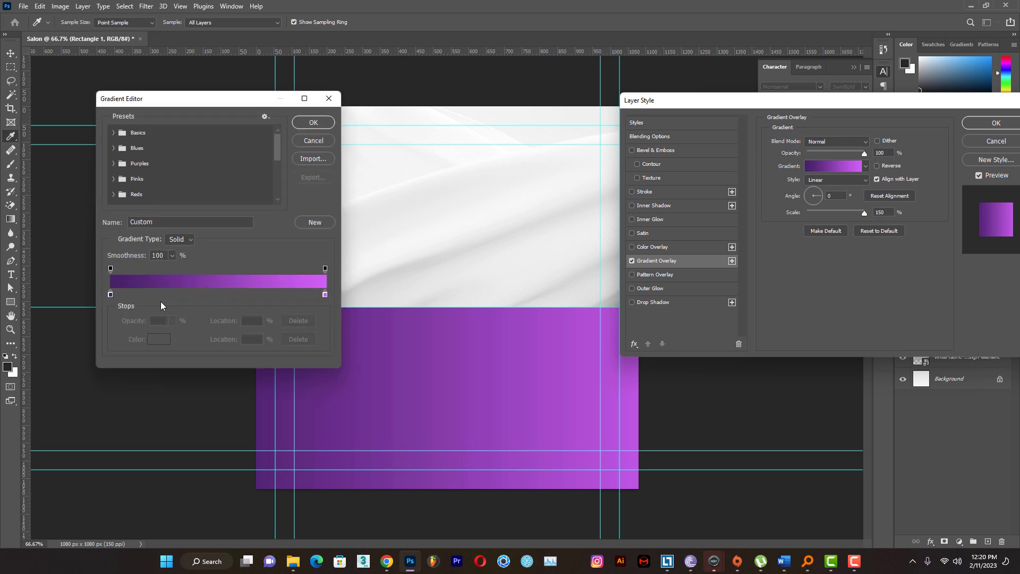
left_click(110, 294)
left_click(158, 339)
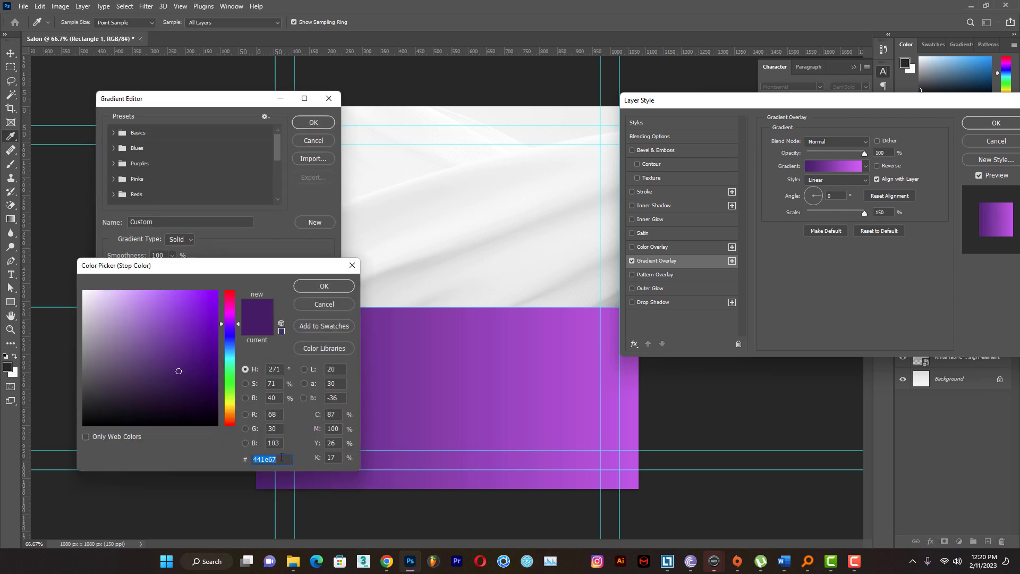
left_click(337, 285)
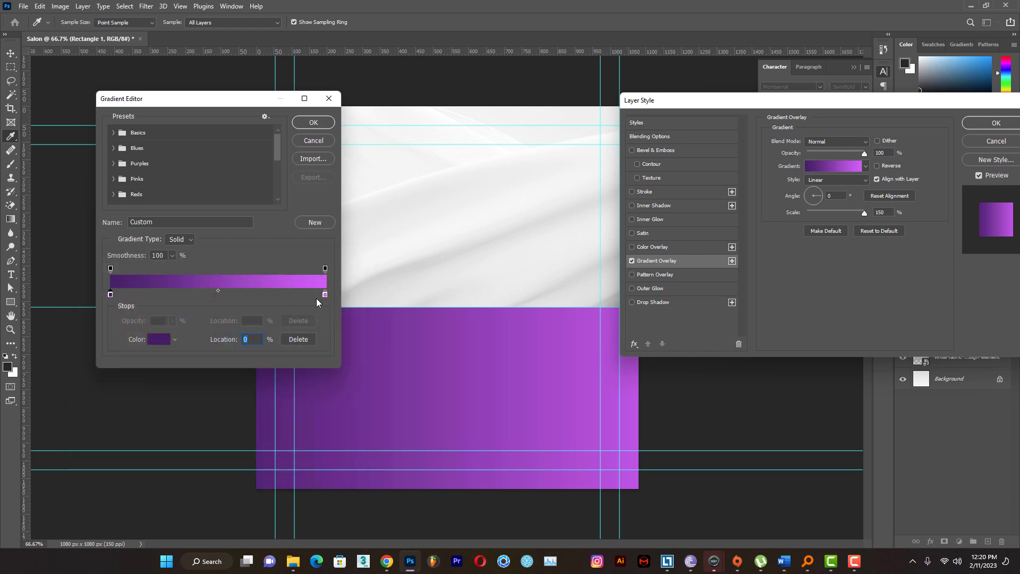
double_click(324, 294)
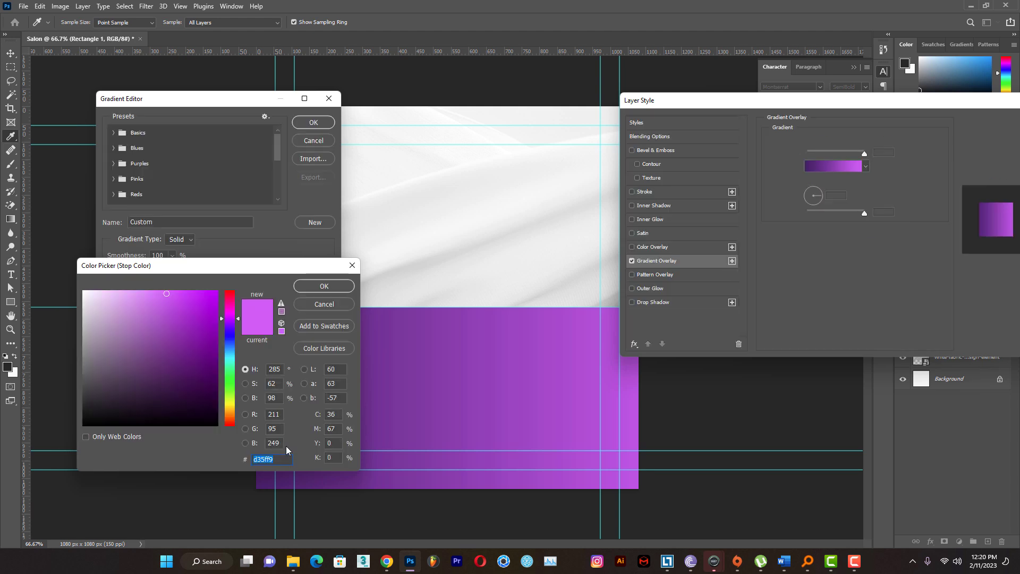
left_click(335, 286)
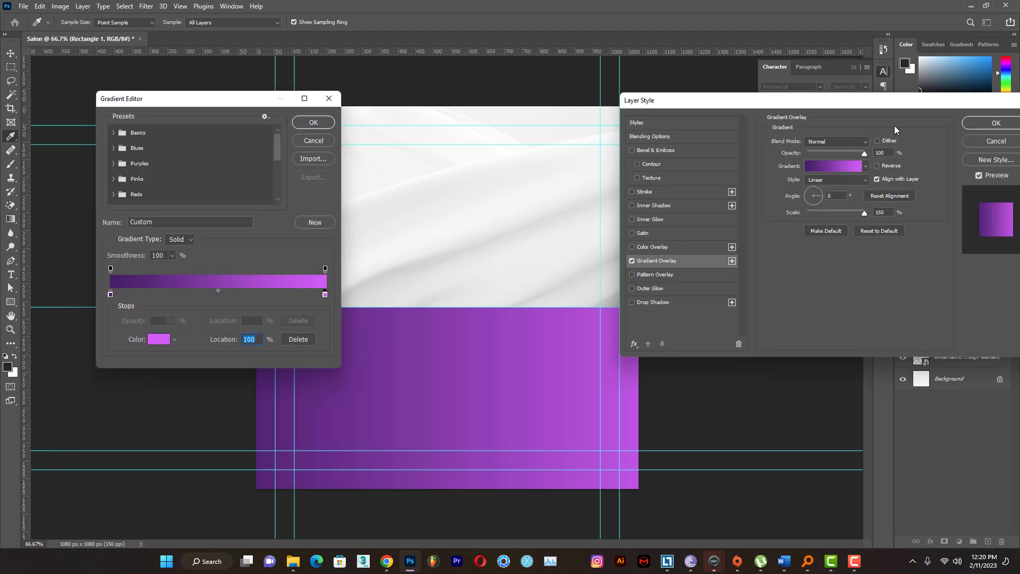
left_click(315, 125)
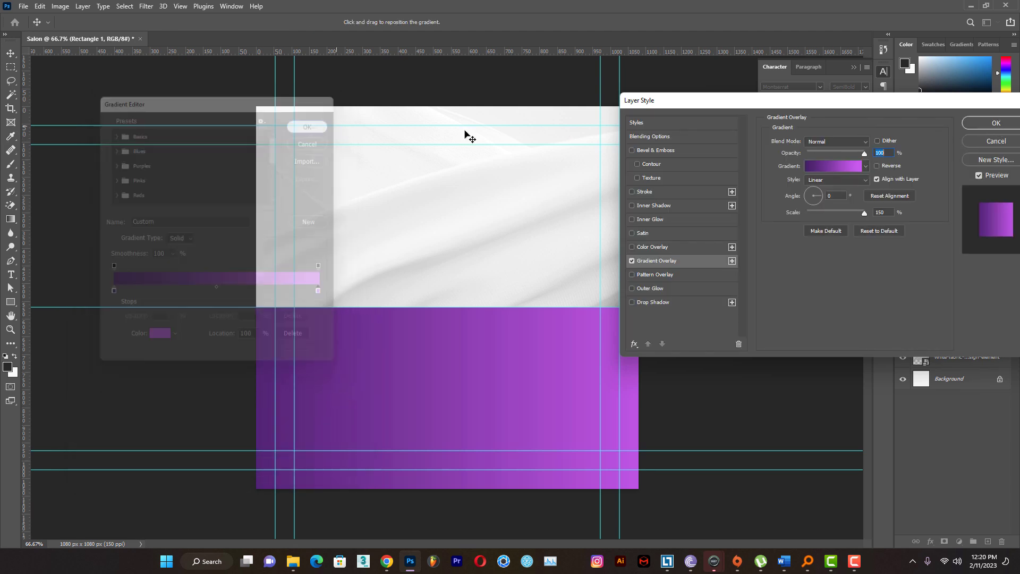
left_click(975, 123)
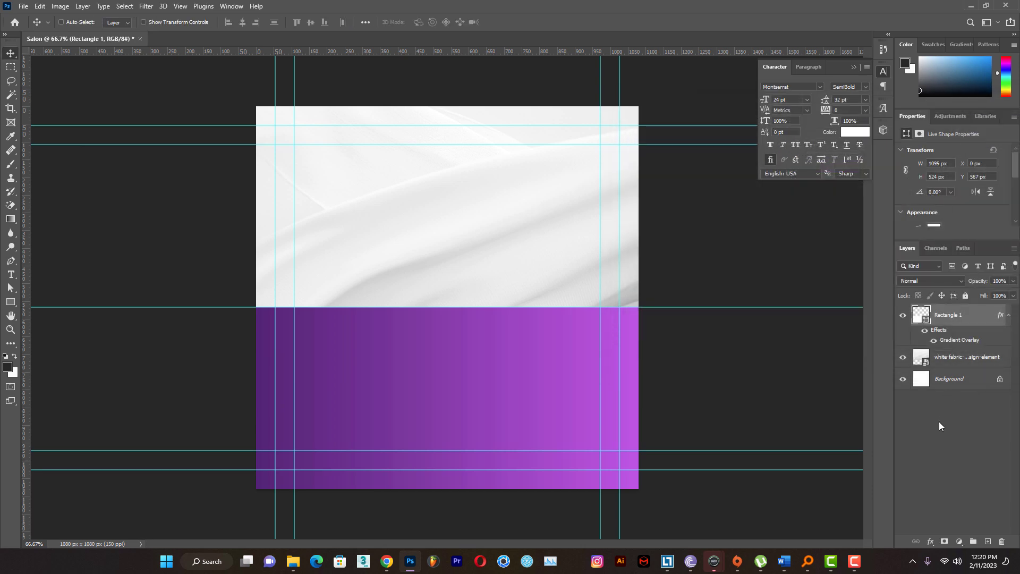
Place pexels-aog-pixels-12698456 from the Saloon folder on the flyer's right side
left_click(294, 561)
left_click(519, 501)
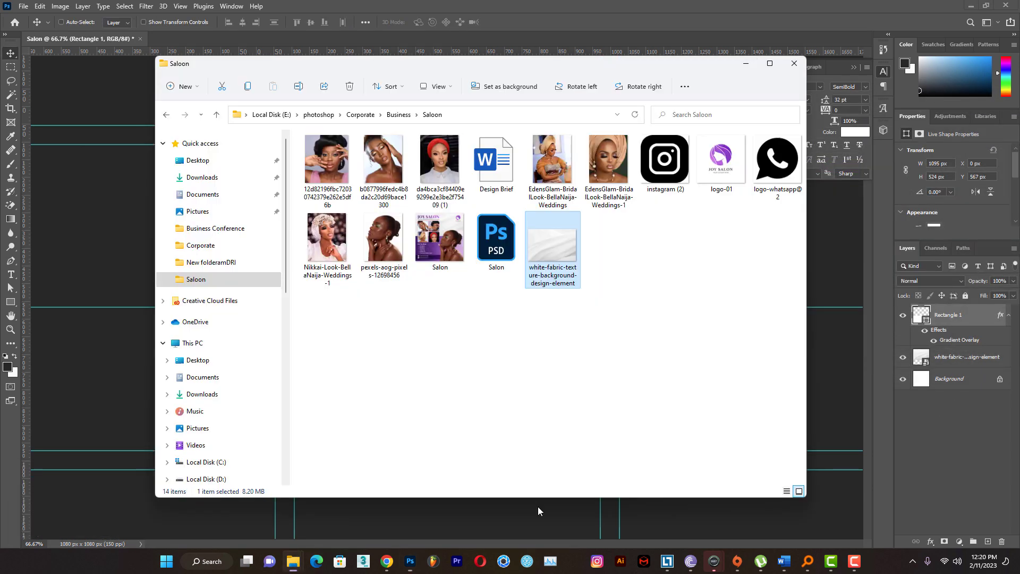
left_click(378, 257)
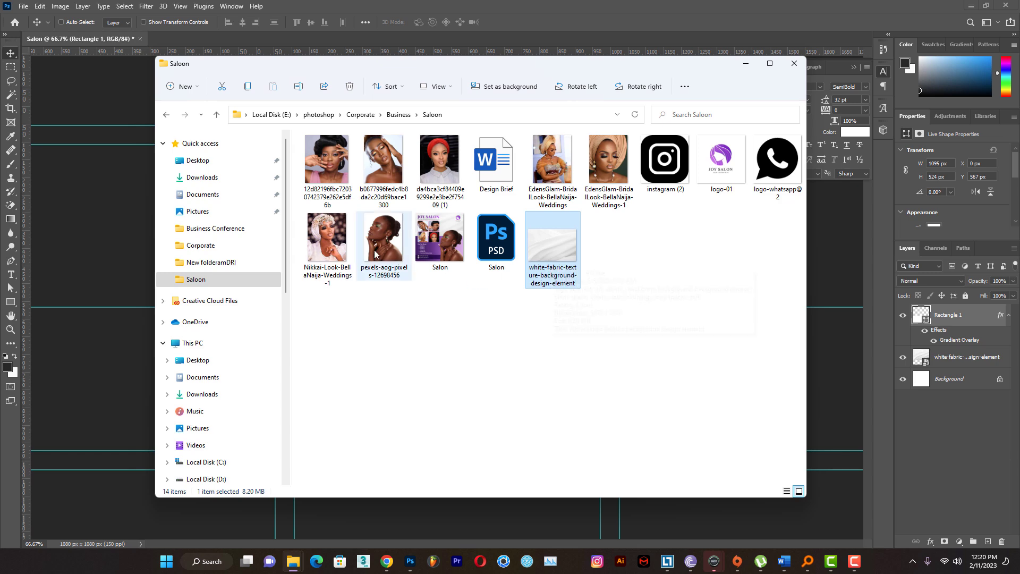
left_click_drag(41, 242, 530, 288)
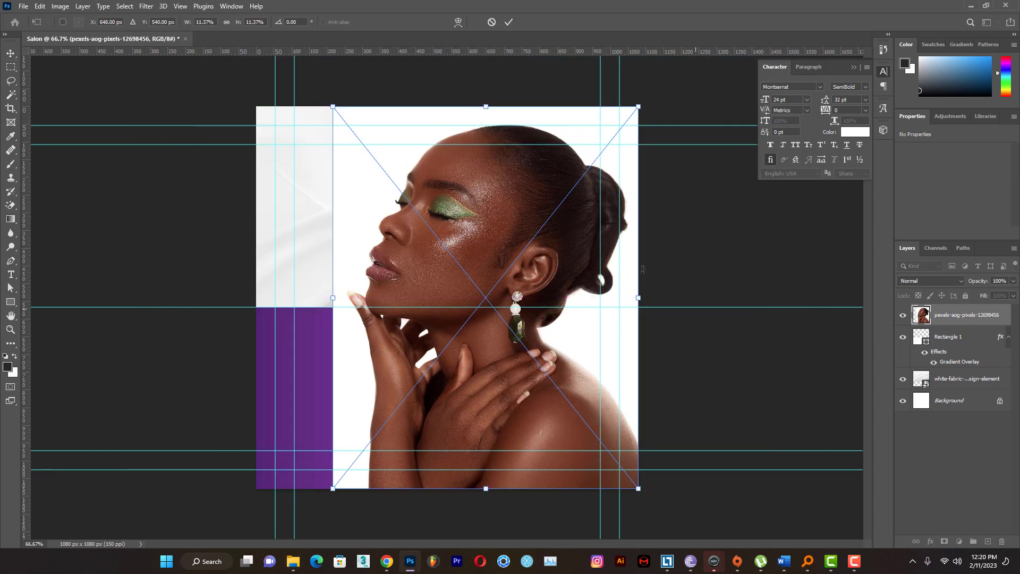
left_click(509, 22)
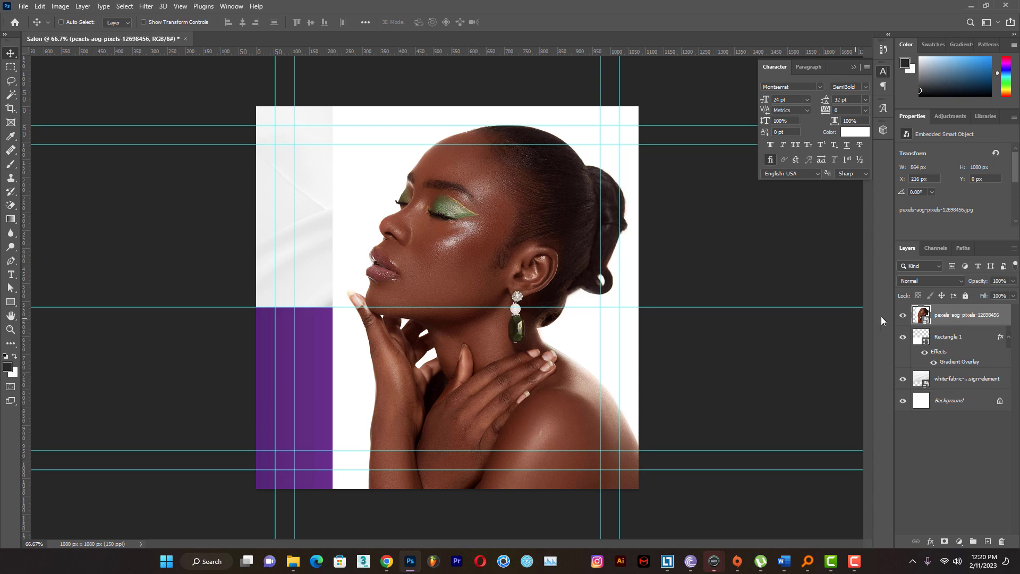
Rasterize the model photo layer and apply Quick Actions > Remove Background
right_click(954, 317)
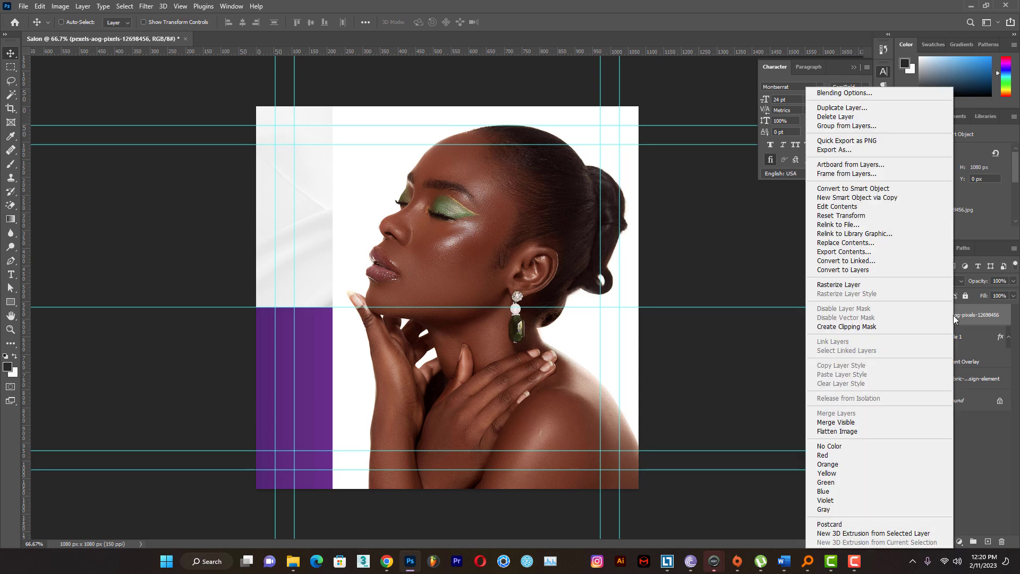
left_click(828, 284)
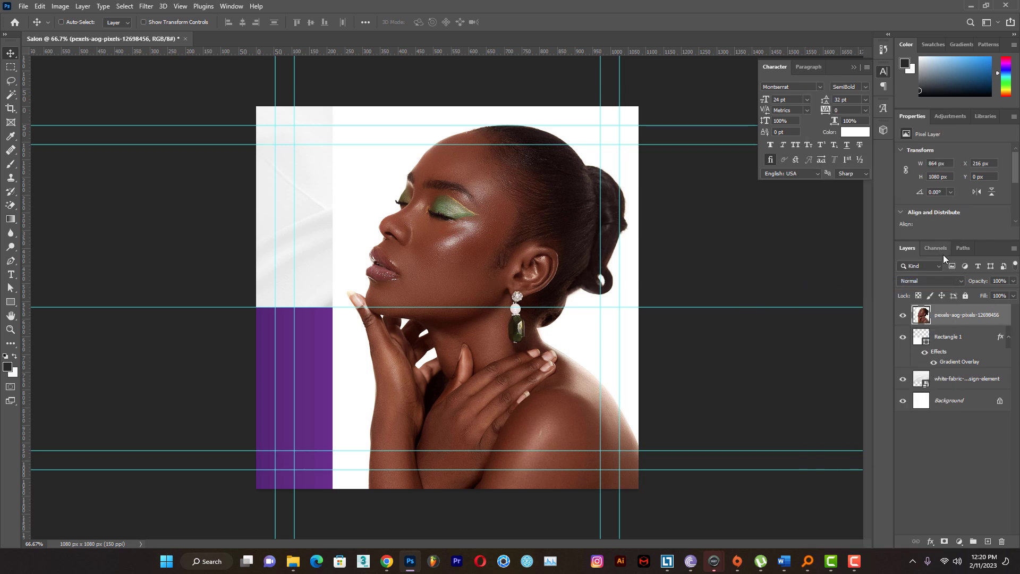
left_click(227, 7)
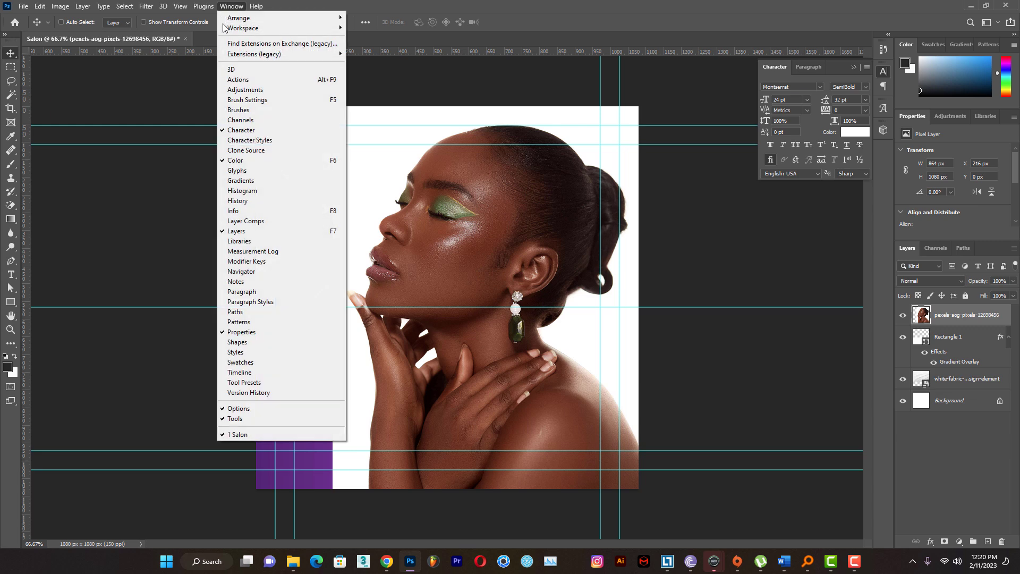
left_click(955, 232)
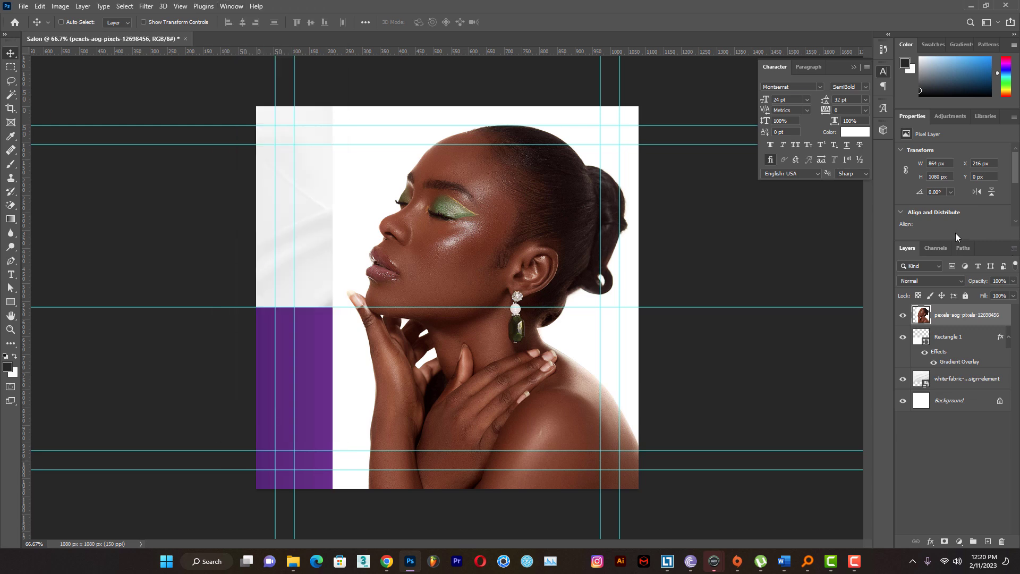
left_click_drag(949, 240, 936, 426)
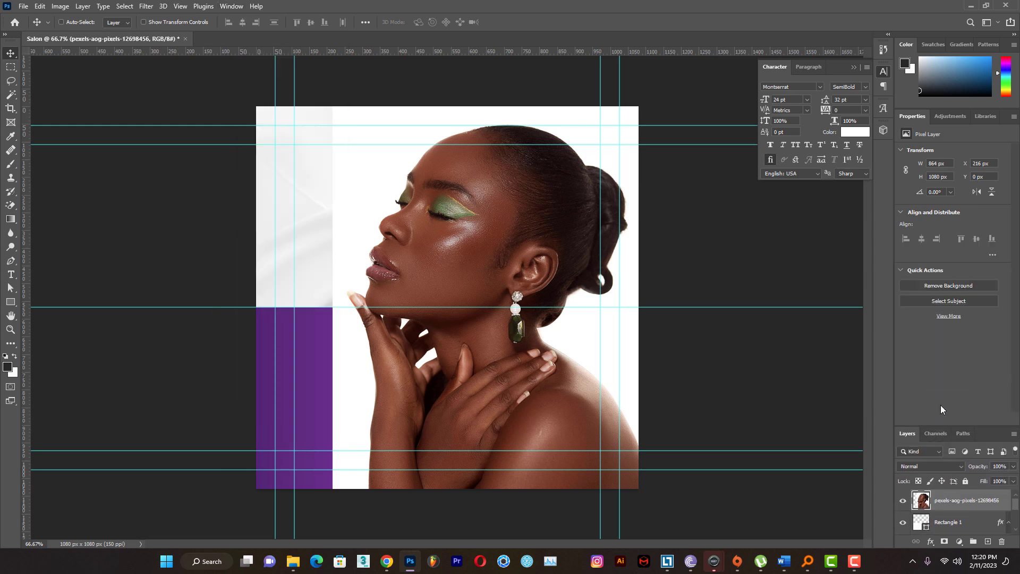
left_click(945, 288)
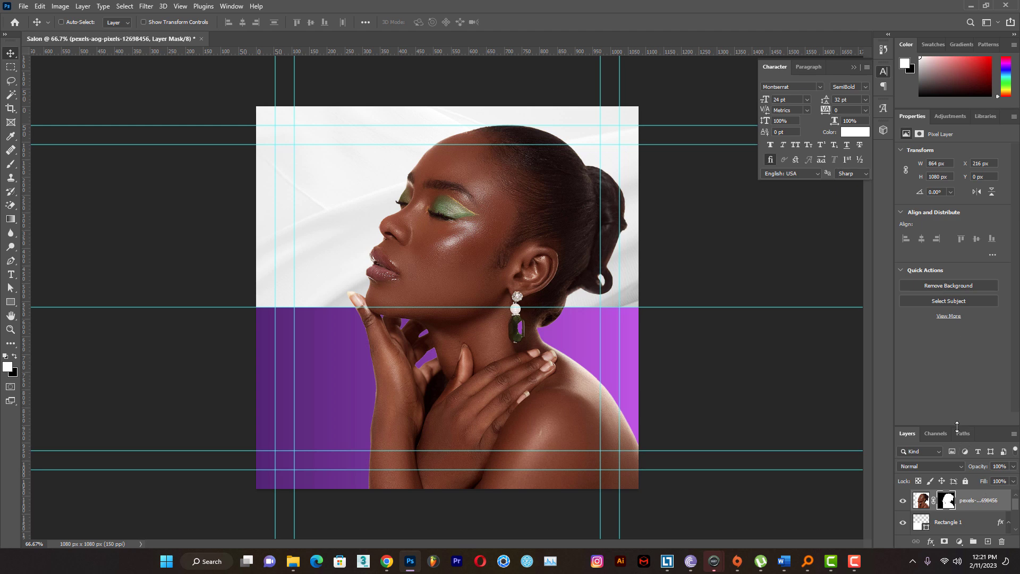
Zoom into the earring, select the photo's layer mask, and set a 36 px brush
left_click_drag(956, 426, 957, 241)
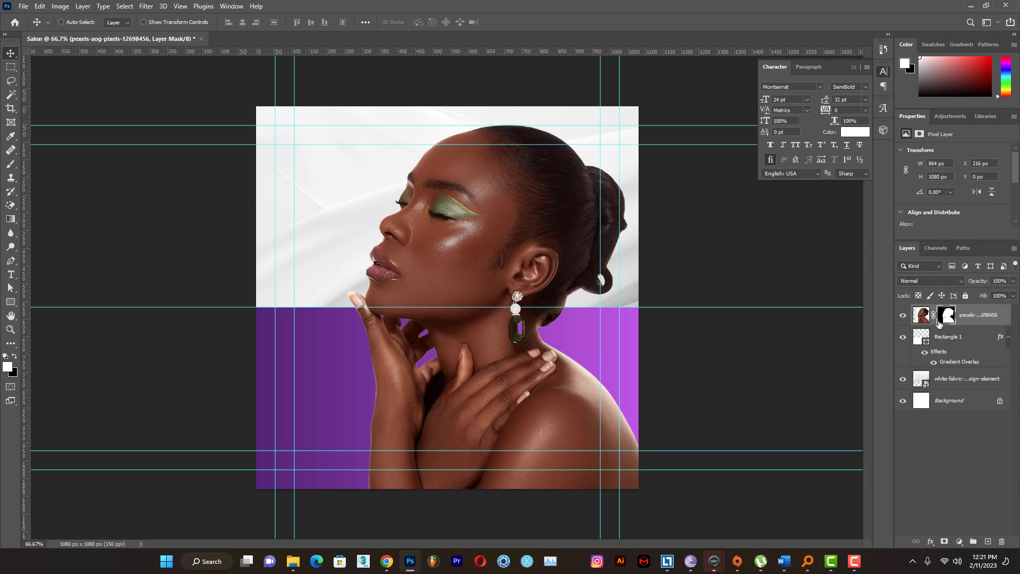
left_click(11, 329)
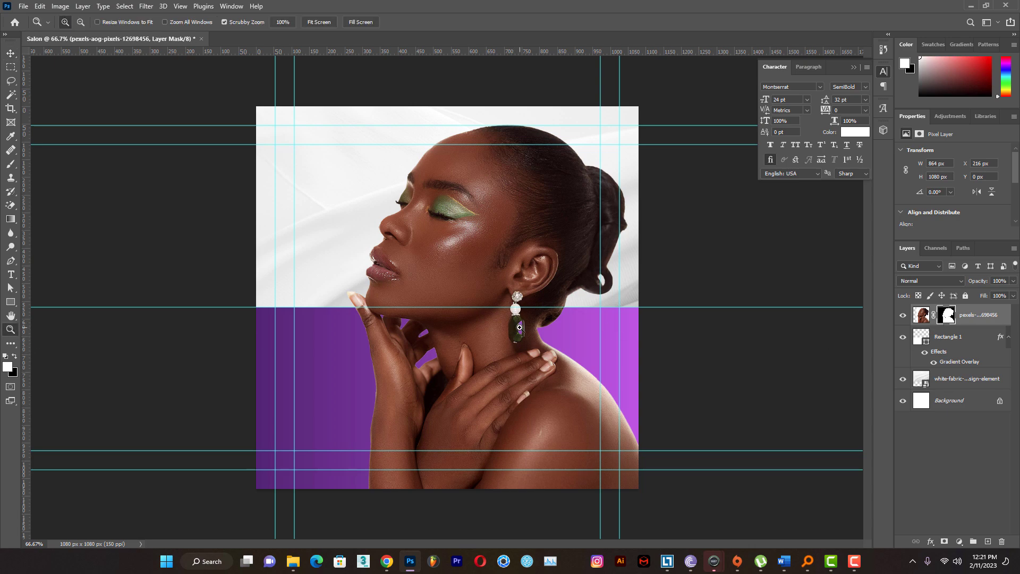
left_click_drag(516, 325, 518, 319)
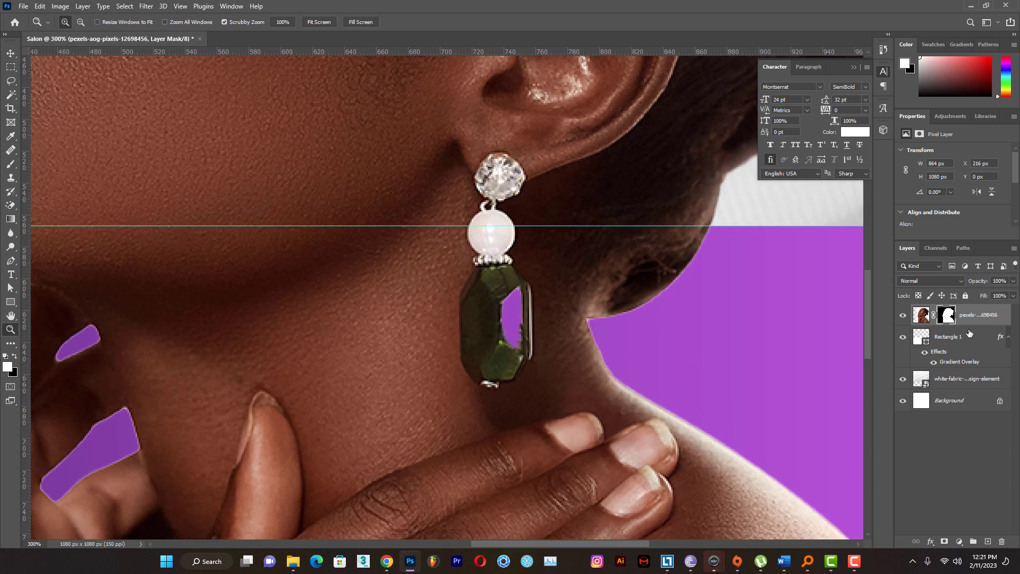
left_click(946, 314)
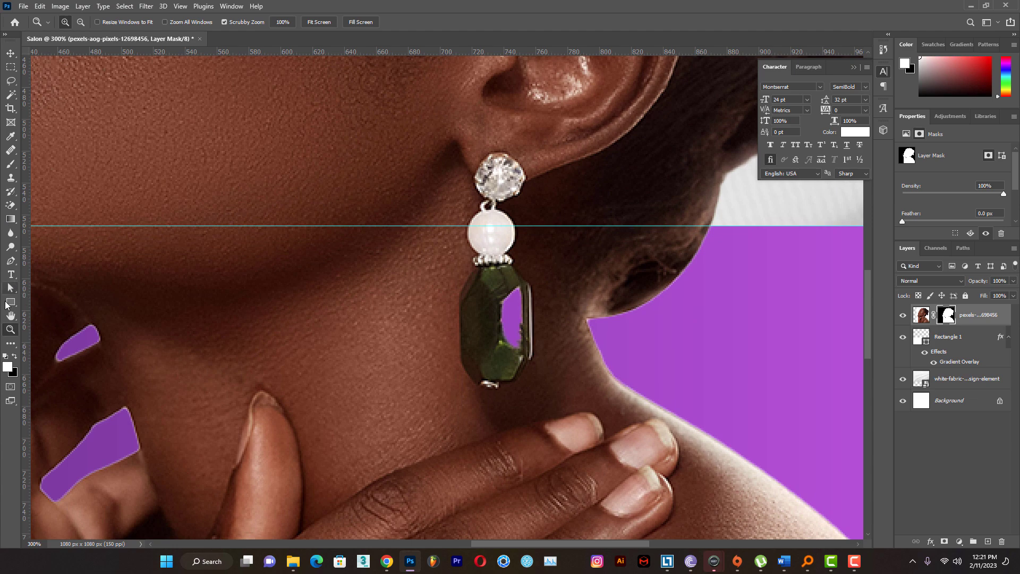
left_click(11, 164)
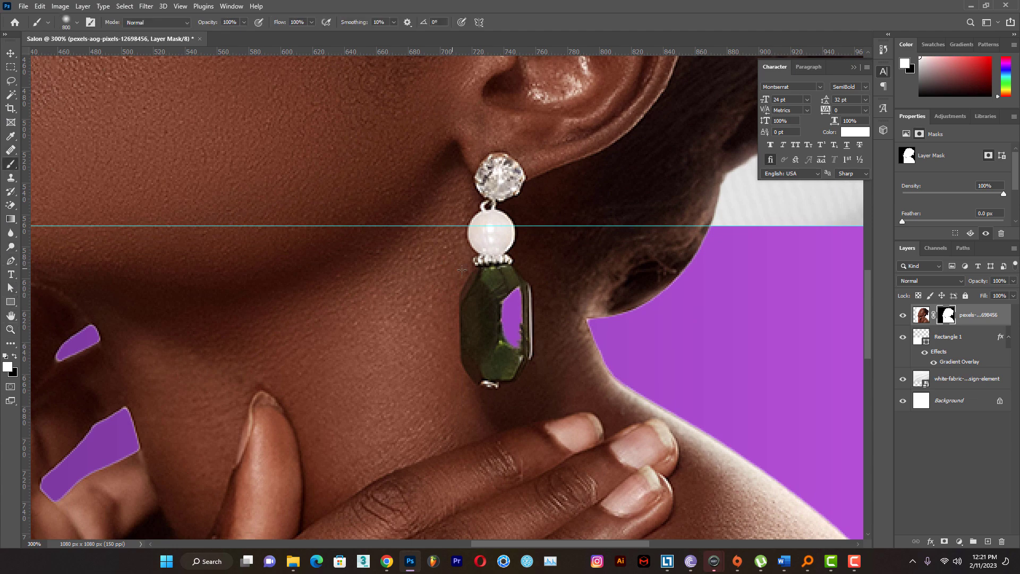
left_click(77, 23)
left_click(71, 56)
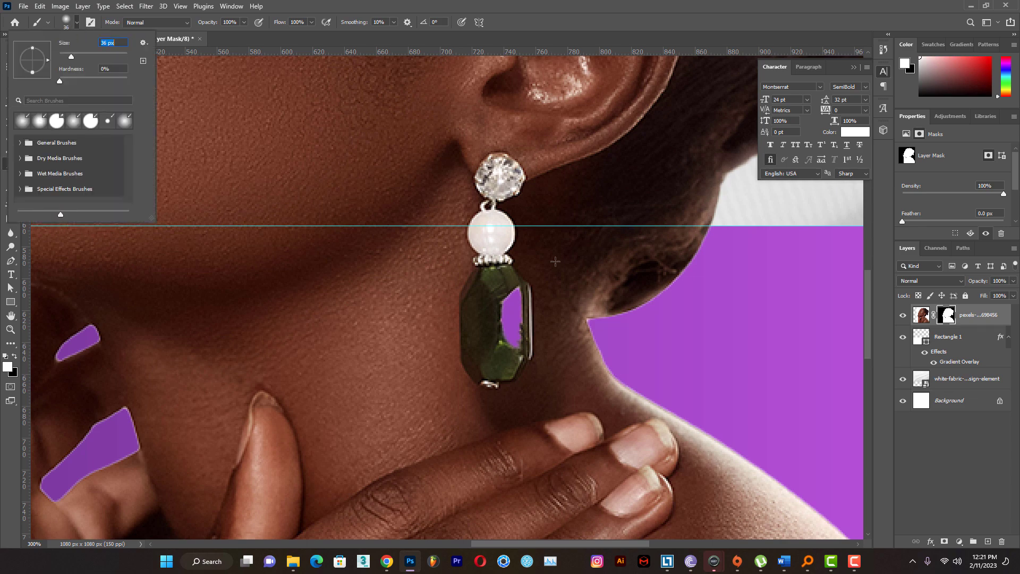
left_click(613, 11)
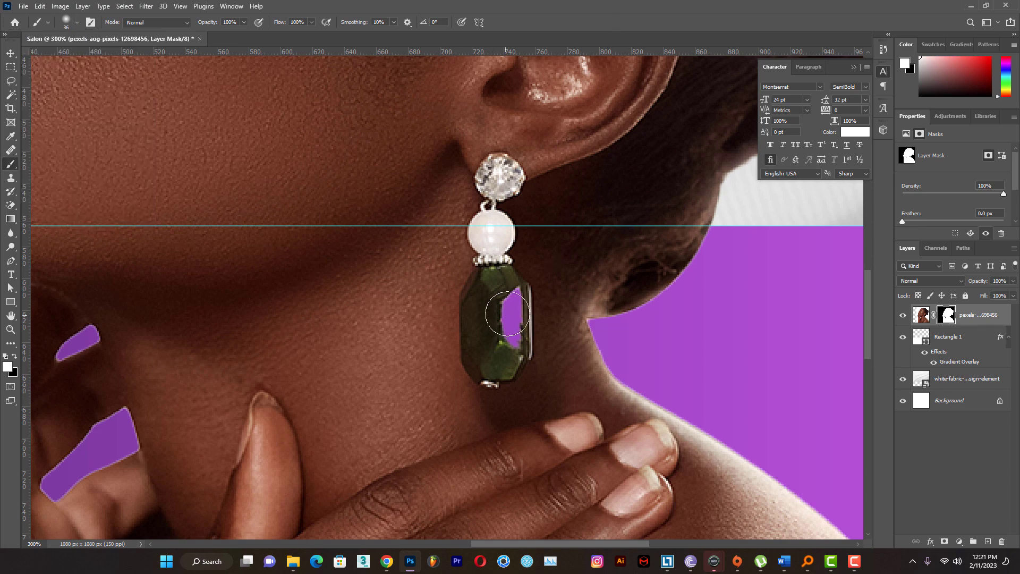
Paint the green gem back into the mask, then fit the flyer on screen
key("bracketleft")
key("bracketleft")
key("bracketleft")
key("bracketright")
key("bracketright")
left_click_drag(509, 300, 510, 361)
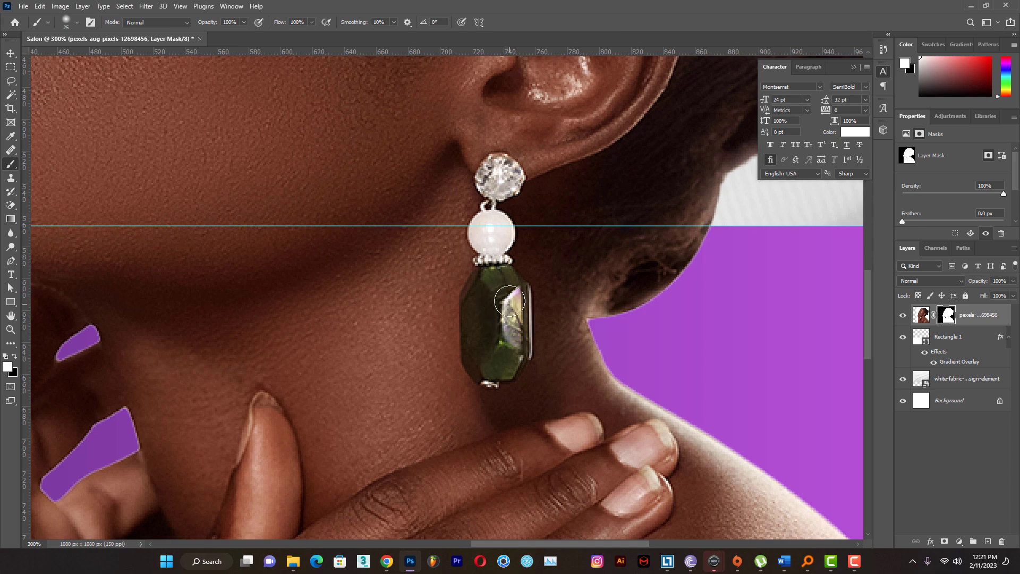
left_click_drag(509, 301, 513, 354)
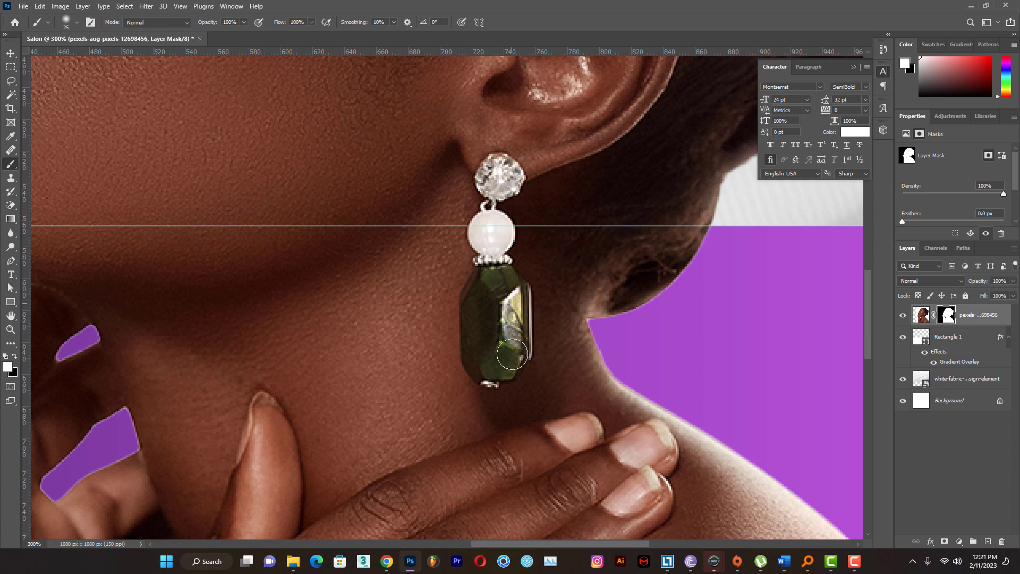
left_click(10, 329)
right_click(416, 334)
left_click(448, 340)
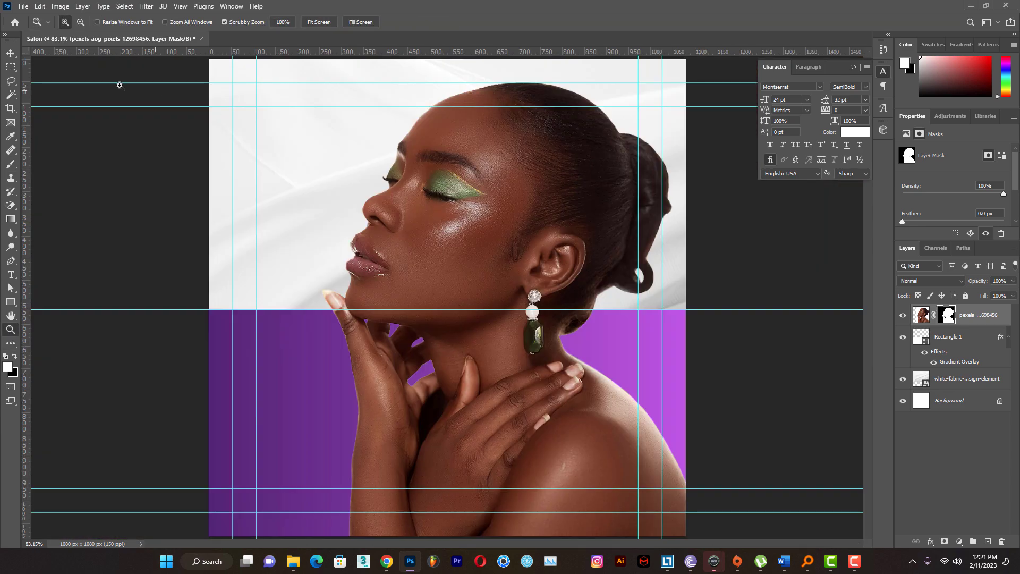
Convert the model photo layer to a smart object
left_click(10, 53)
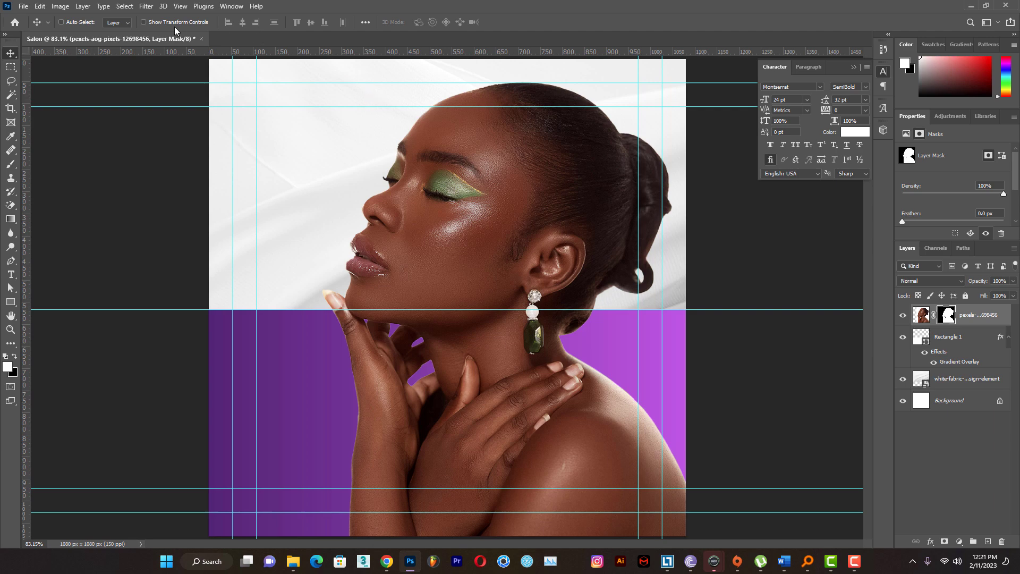
left_click(143, 22)
right_click(970, 315)
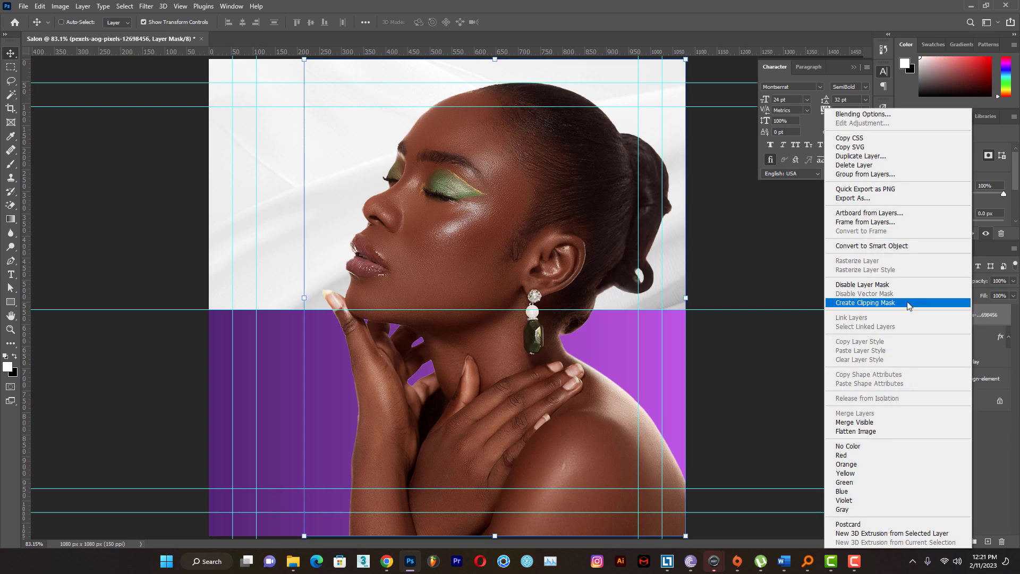
left_click(878, 249)
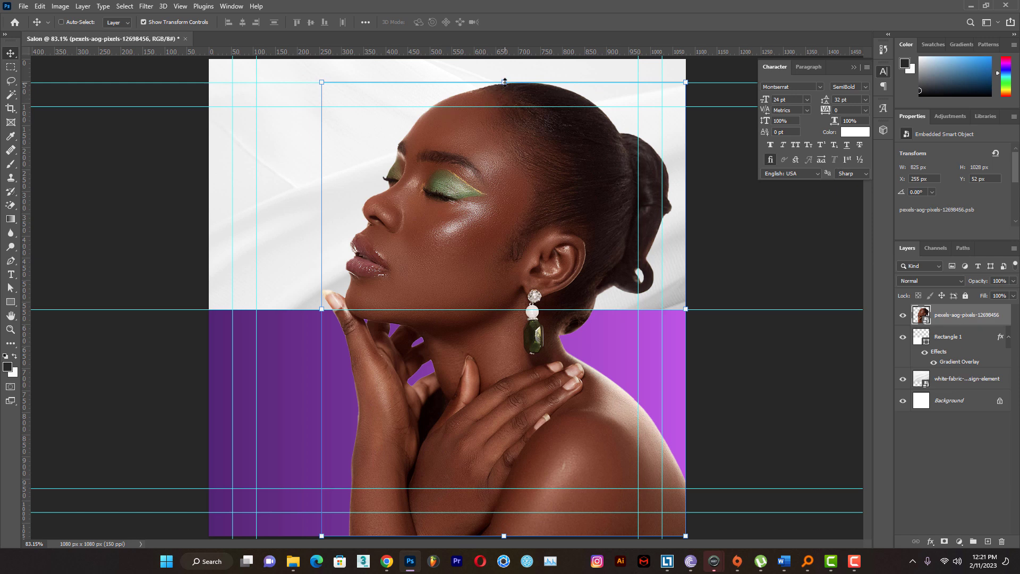
Scale the model down to 524 × 653 px in the lower right corner
key("ctrl+t")
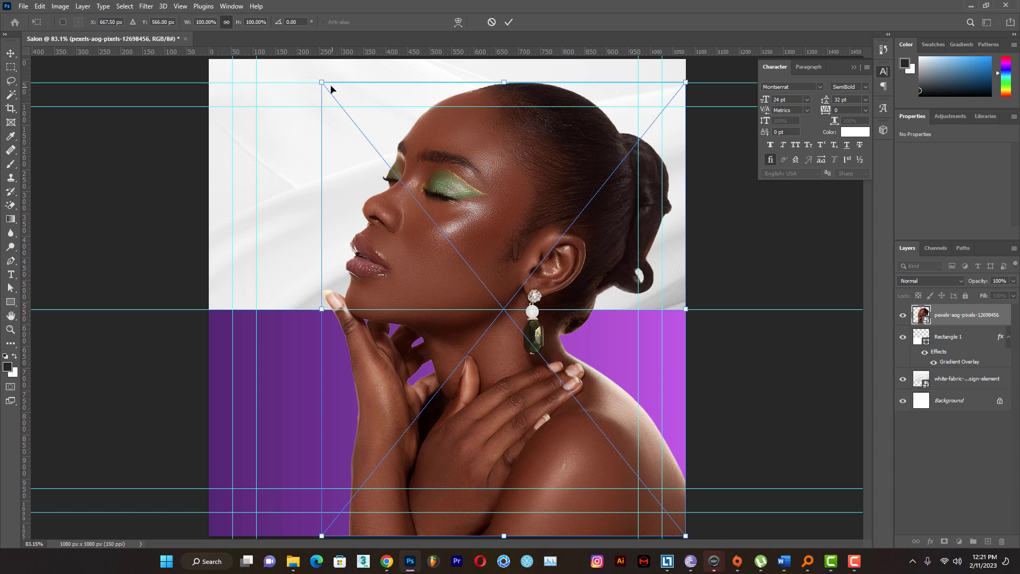
left_click_drag(323, 83, 440, 262)
left_click(509, 22)
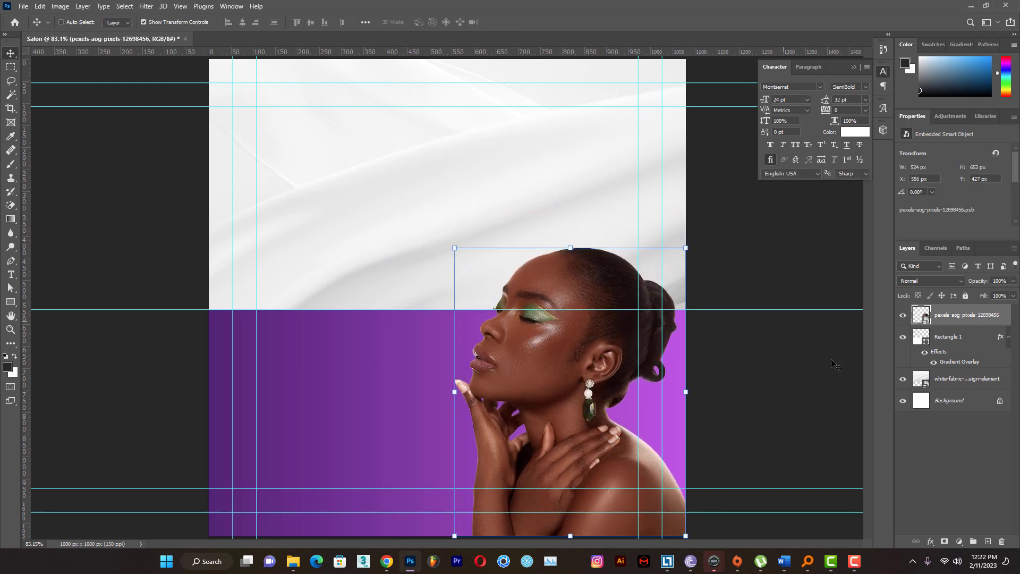
left_click(958, 489)
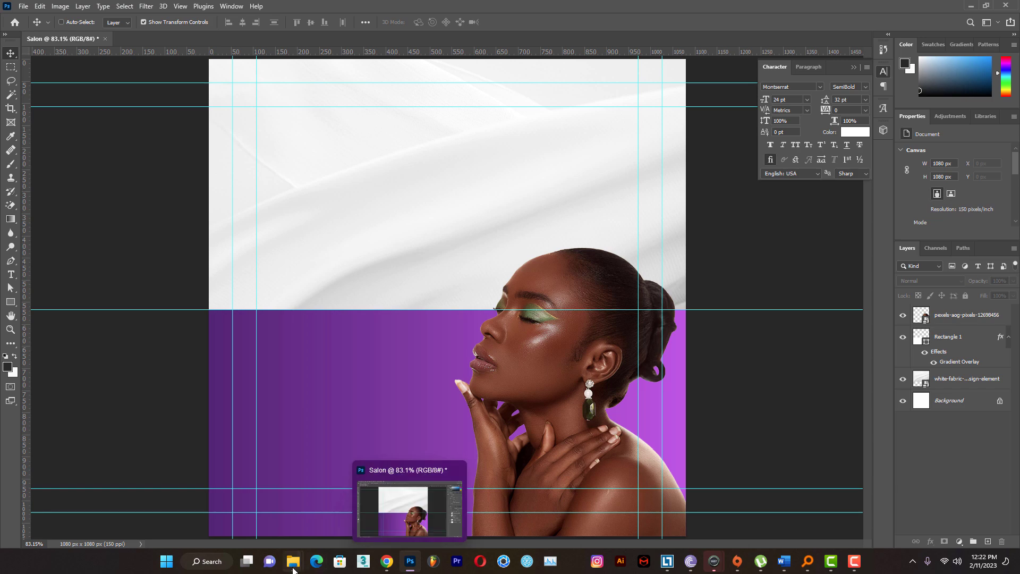
Drag logo-01 from the Saloon folder into the flyer
mouse_move(293, 561)
left_click(523, 509)
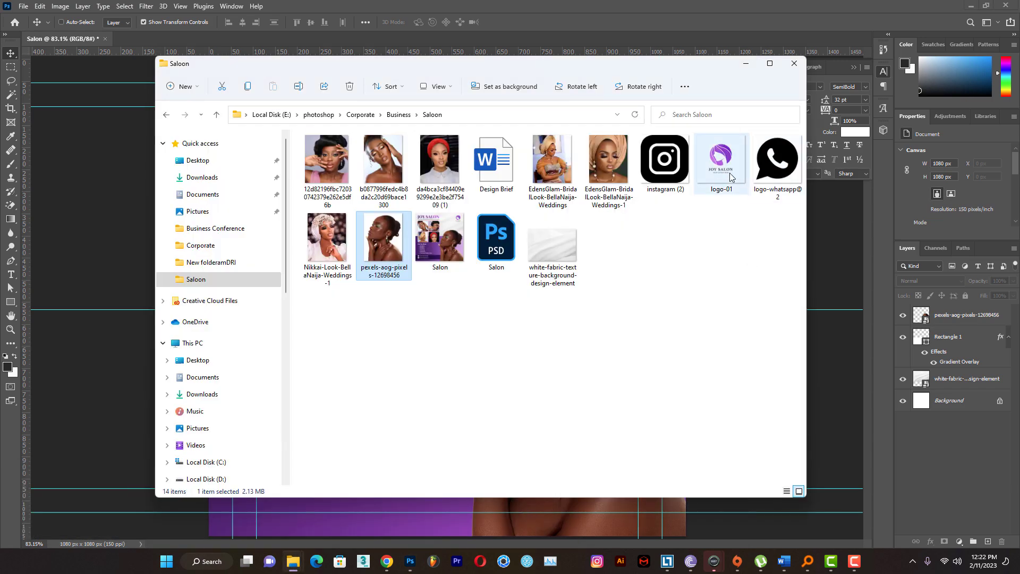
left_click_drag(729, 173, 833, 331)
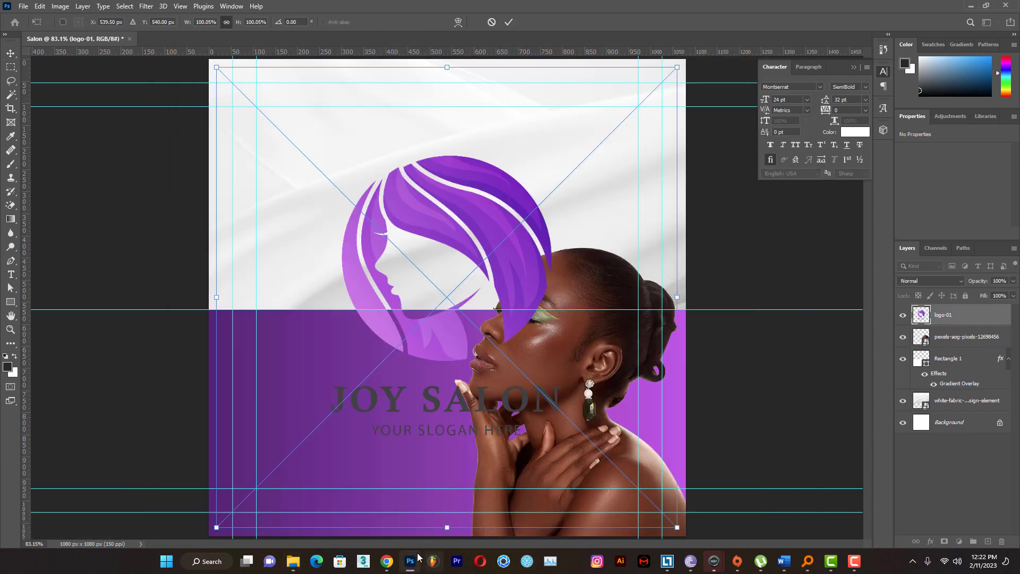
Shrink the logo to 100 × 122 px and set it in the top-right corner
left_click_drag(447, 528, 448, 224)
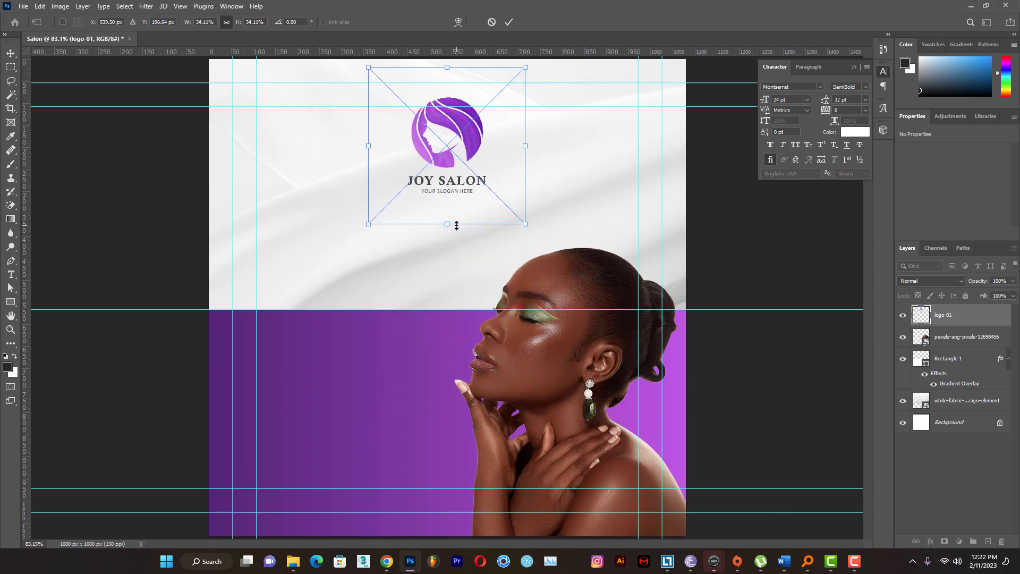
left_click_drag(459, 113, 643, 128)
left_click_drag(640, 245, 634, 172)
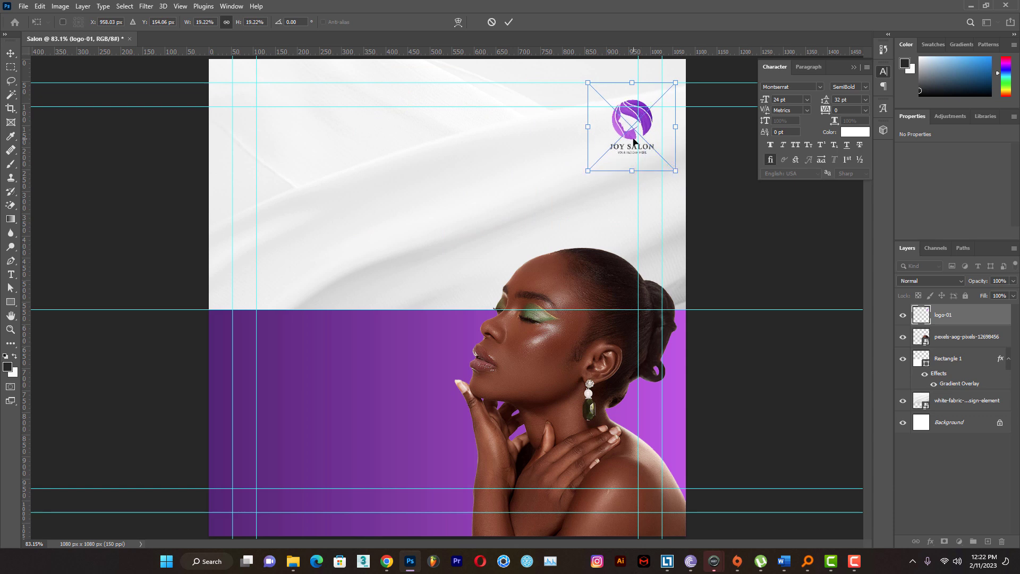
left_click_drag(632, 133, 643, 121)
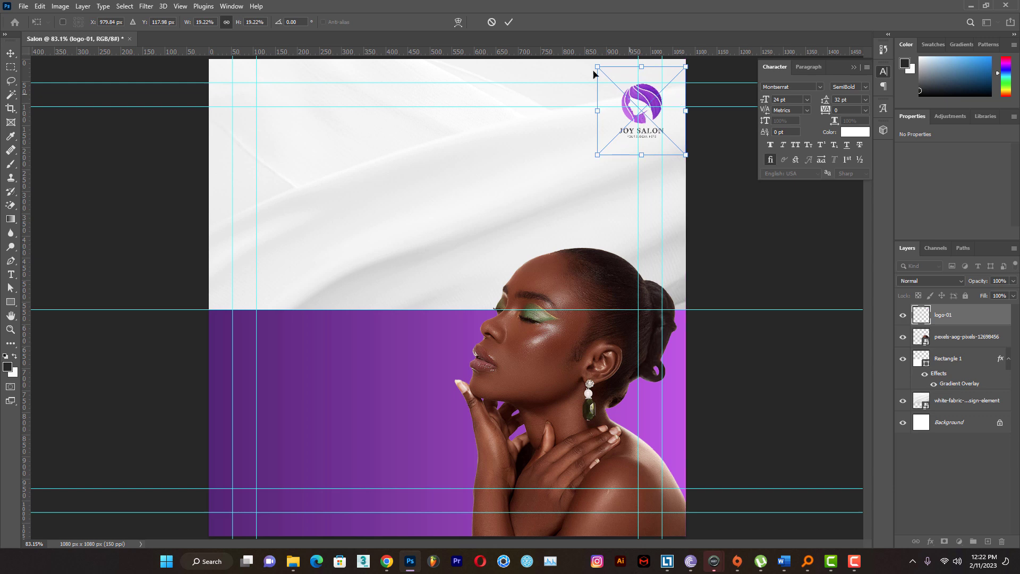
left_click(508, 22)
left_click(941, 480)
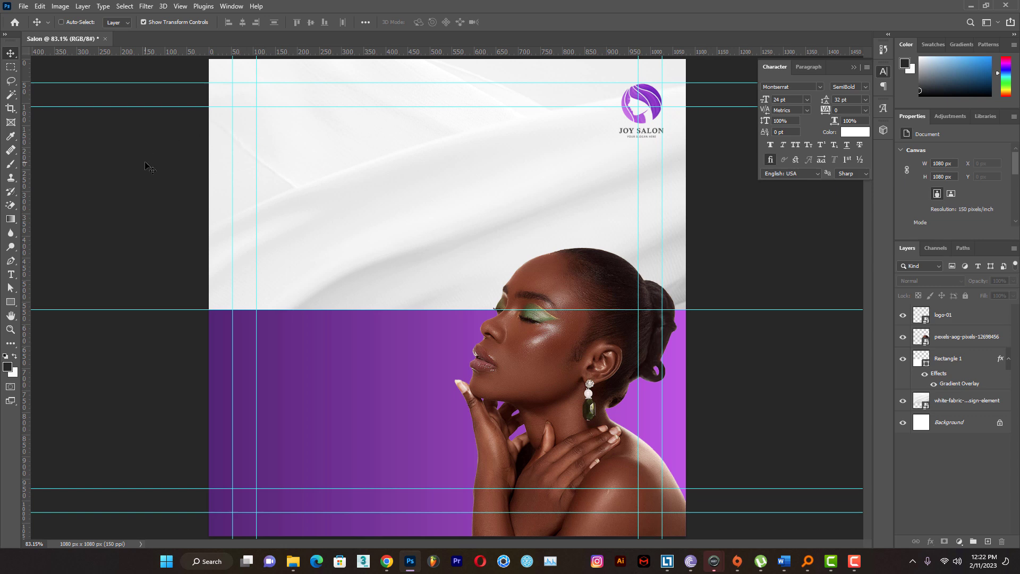
Type the heading JOY SALON and set it in Playfair Display Black at 40 pt
left_click(19, 277)
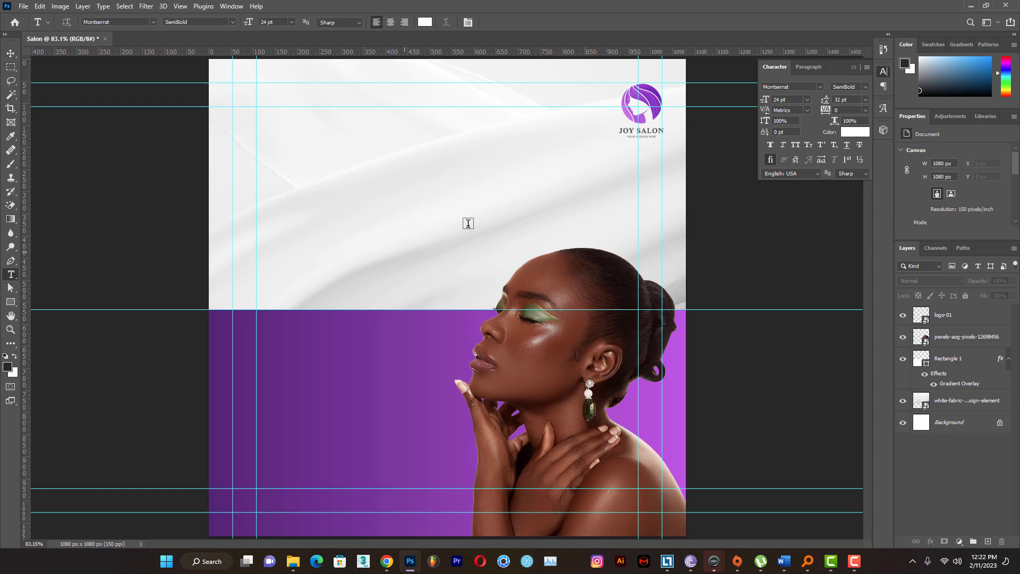
left_click(334, 196)
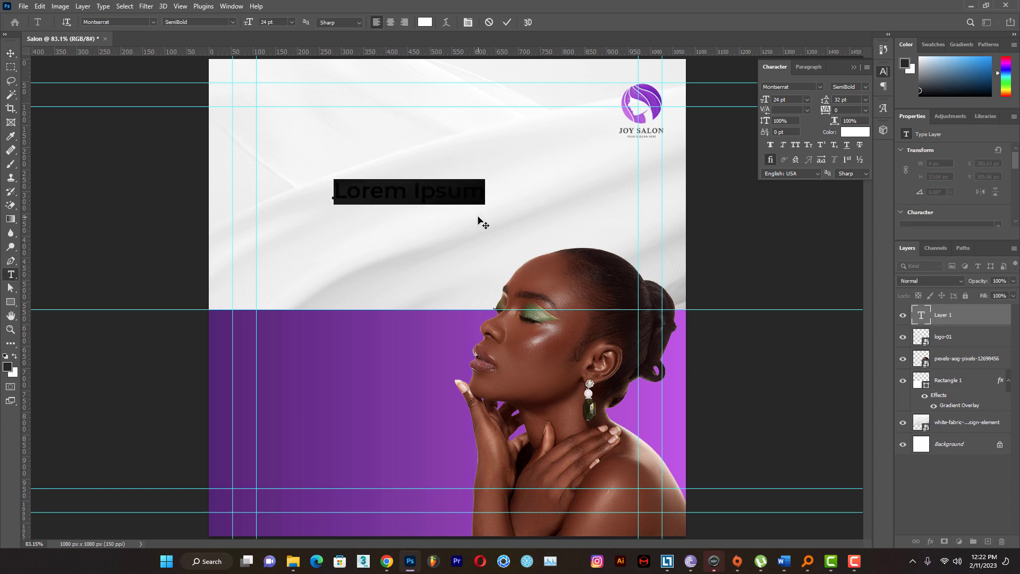
type("JOY")
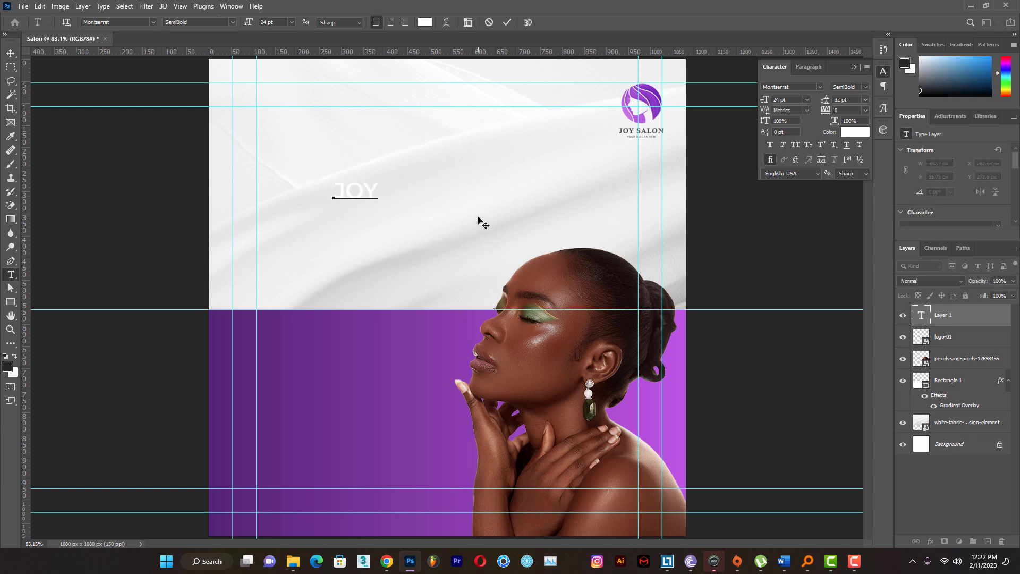
type(" SALON")
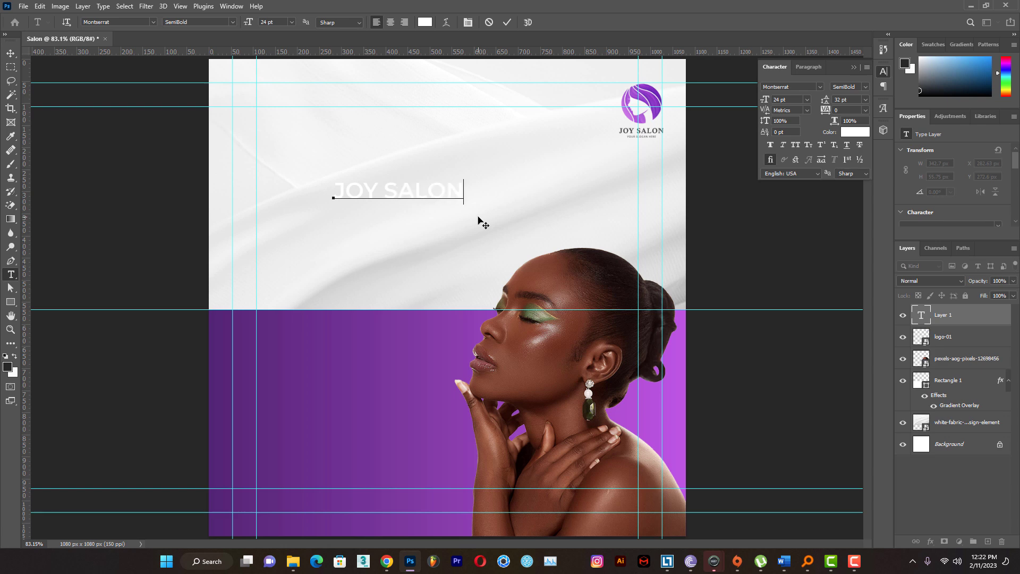
double_click(921, 314)
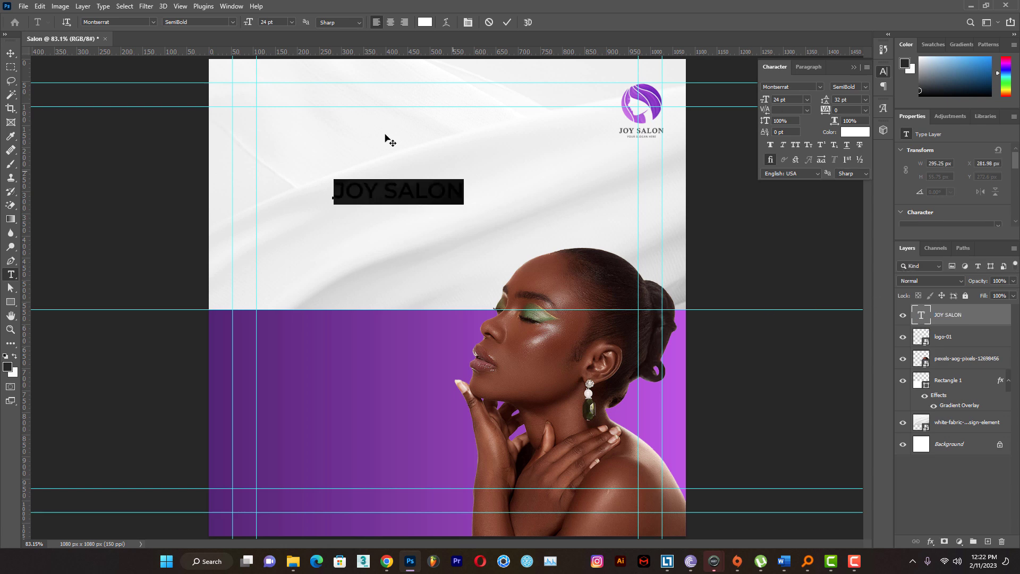
left_click(824, 85)
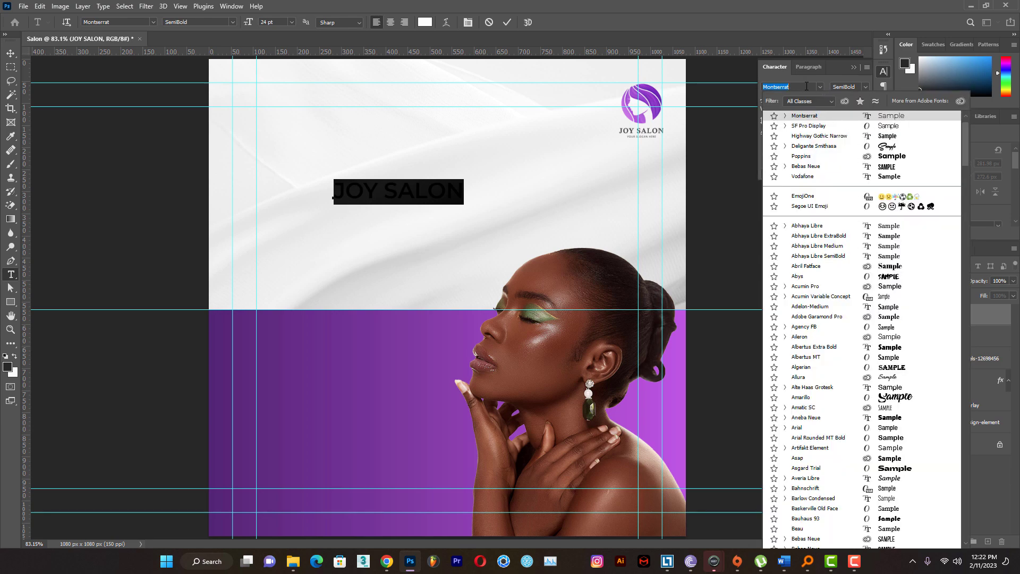
type("PLAYF")
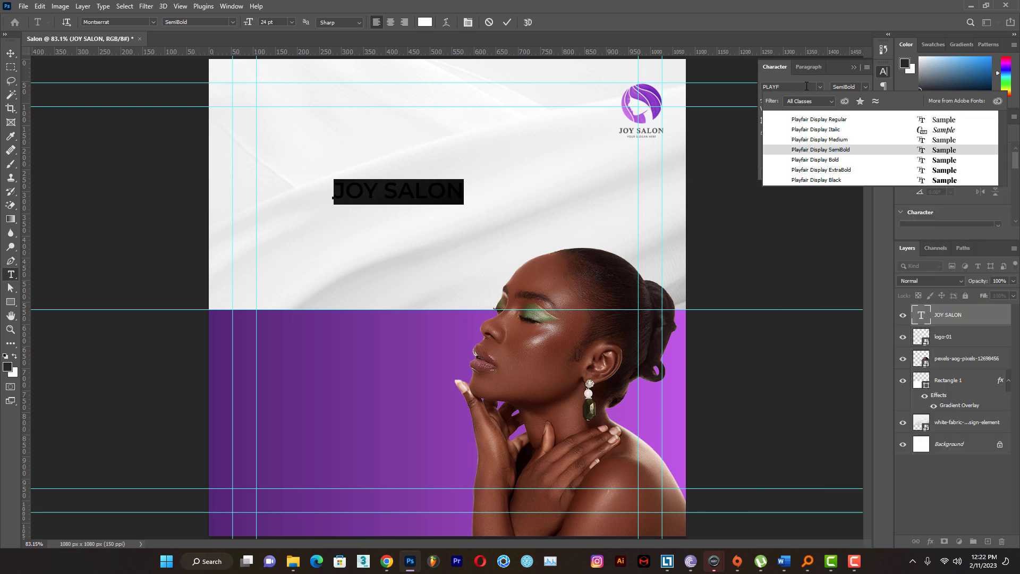
left_click(843, 180)
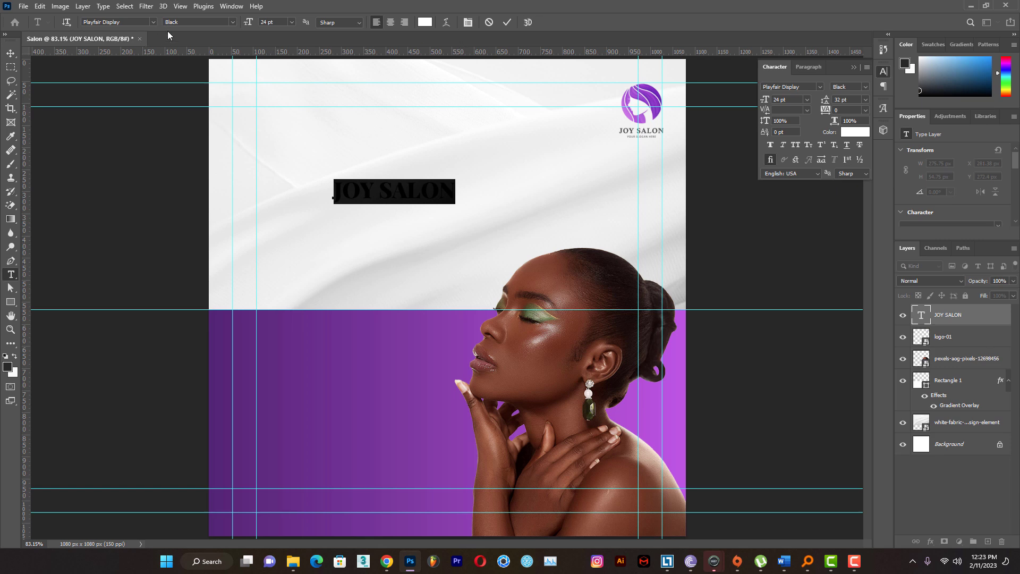
left_click_drag(247, 24, 259, 24)
left_click(507, 24)
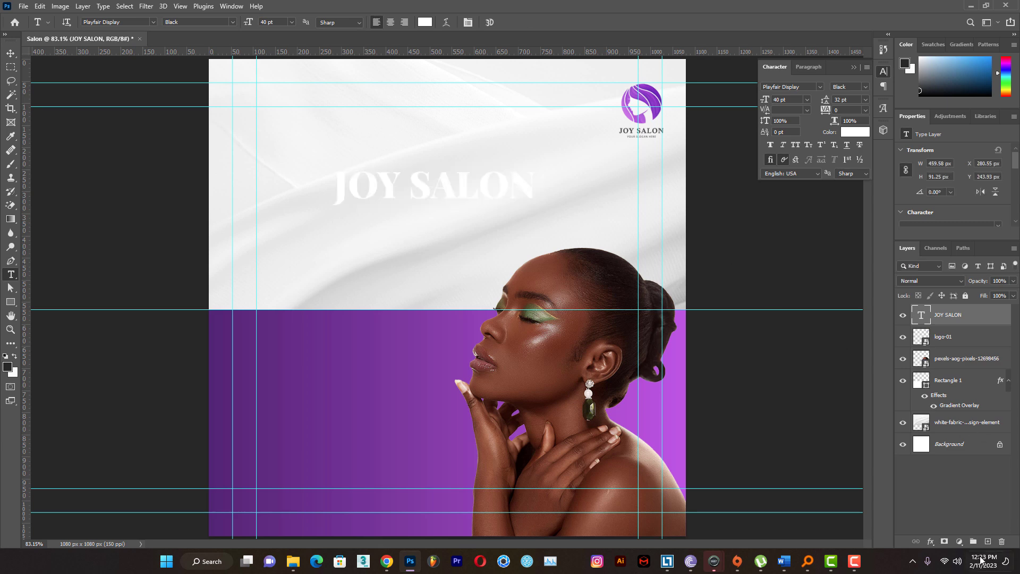
Give the heading a purple Gradient Overlay and move it to the flyer's top-left corner
left_click(931, 541)
left_click(961, 504)
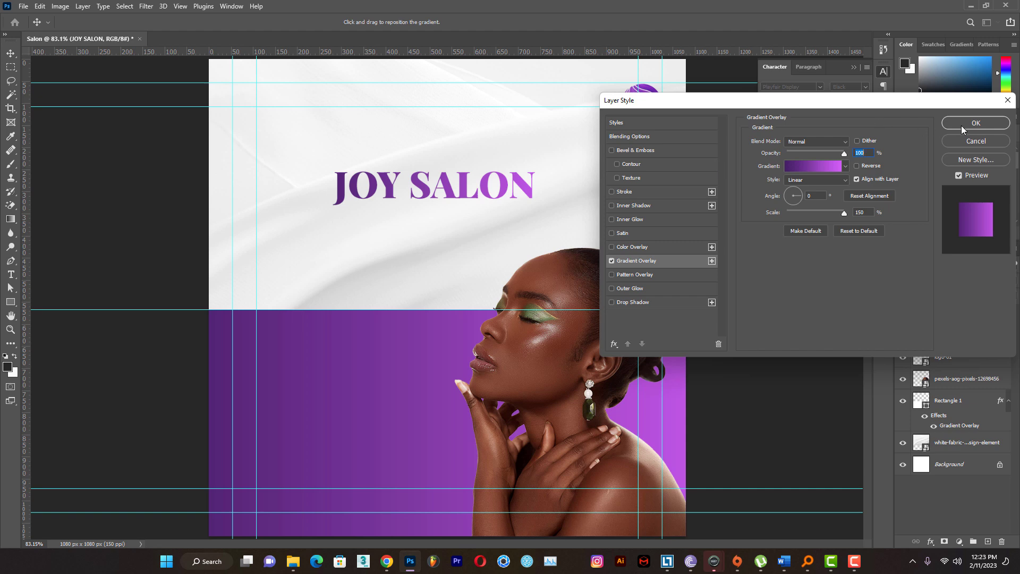
left_click(961, 125)
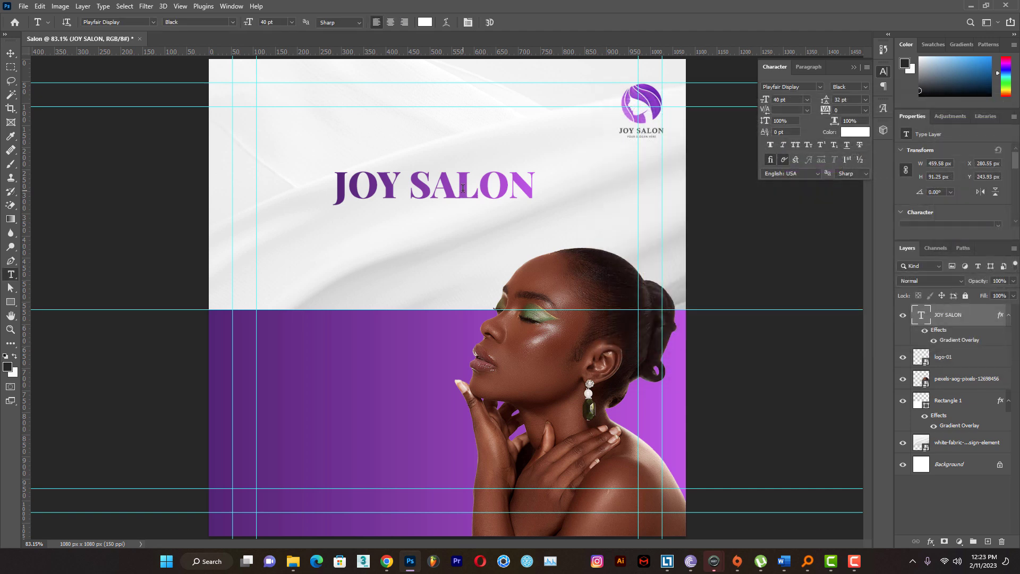
key("v")
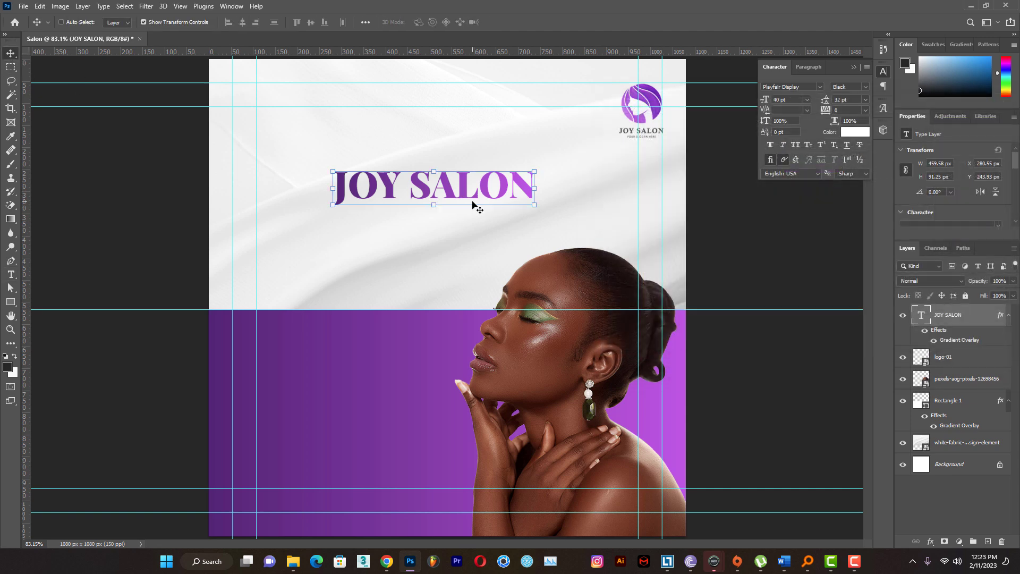
left_click_drag(473, 205, 369, 104)
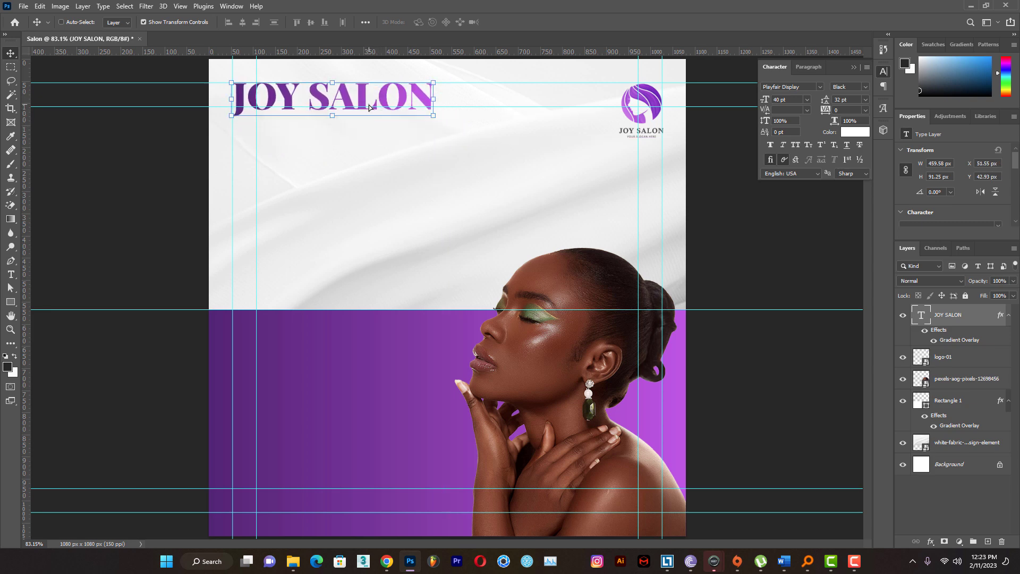
left_click(960, 503)
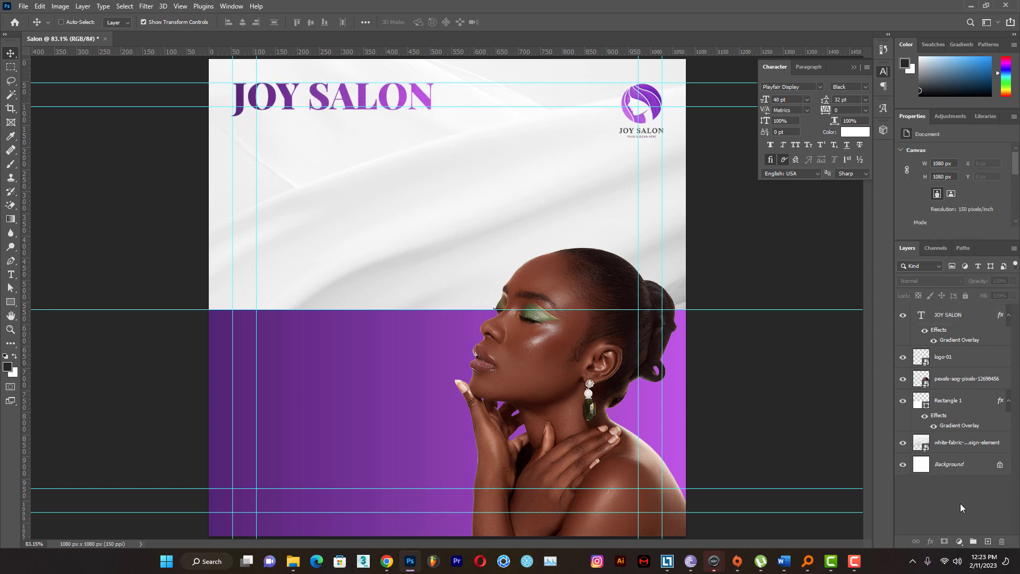
Draw a white square on the left side and place a copy to its right
left_click(11, 301)
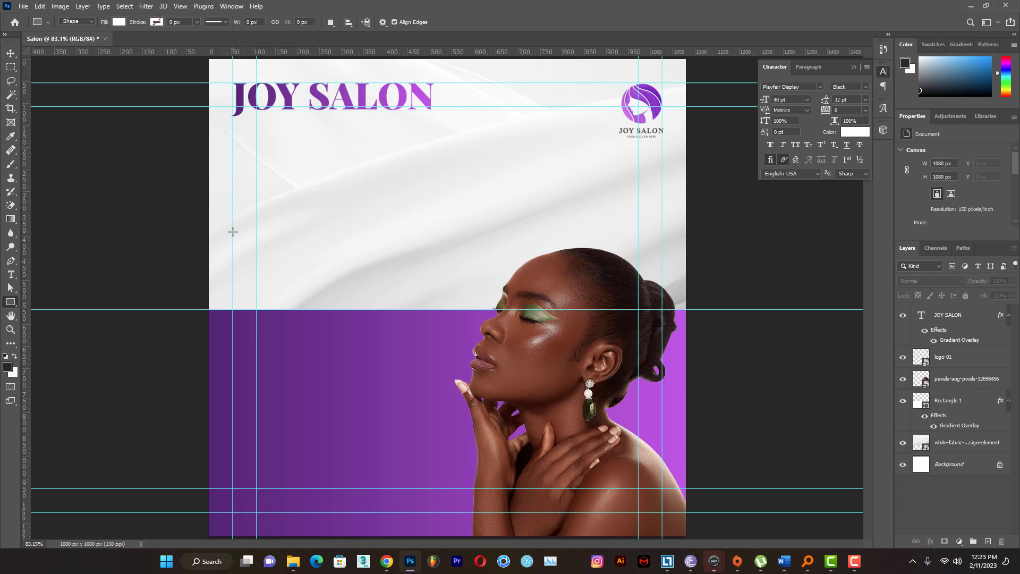
left_click_drag(233, 232, 336, 354)
key("v")
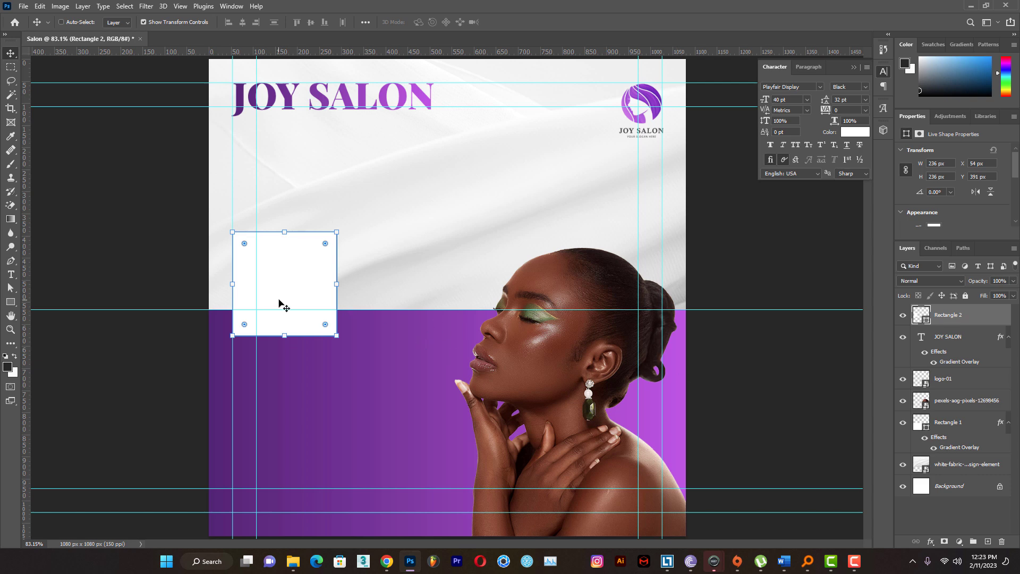
left_click_drag(279, 302, 389, 298)
Duplicate both squares and move the copies up to form a second row
left_click(941, 339, "shift")
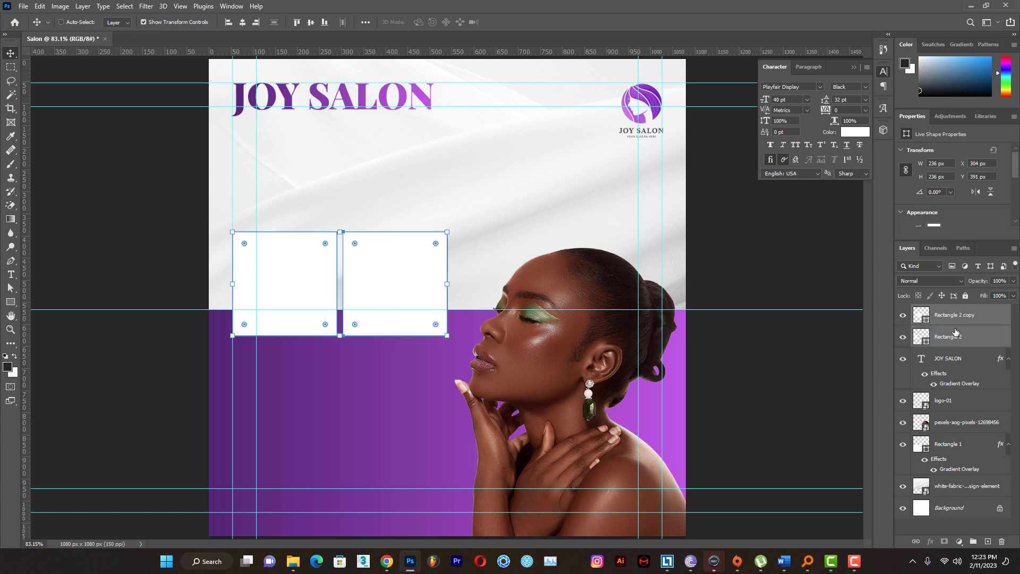
key("ctrl+j")
scroll(972, 535, "up", 2)
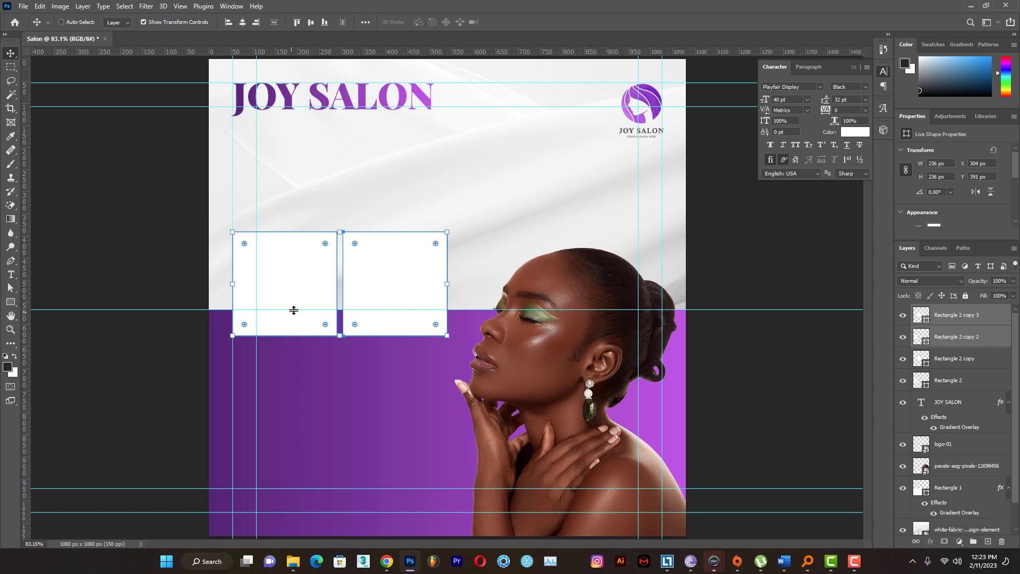
left_click_drag(294, 308, 294, 200)
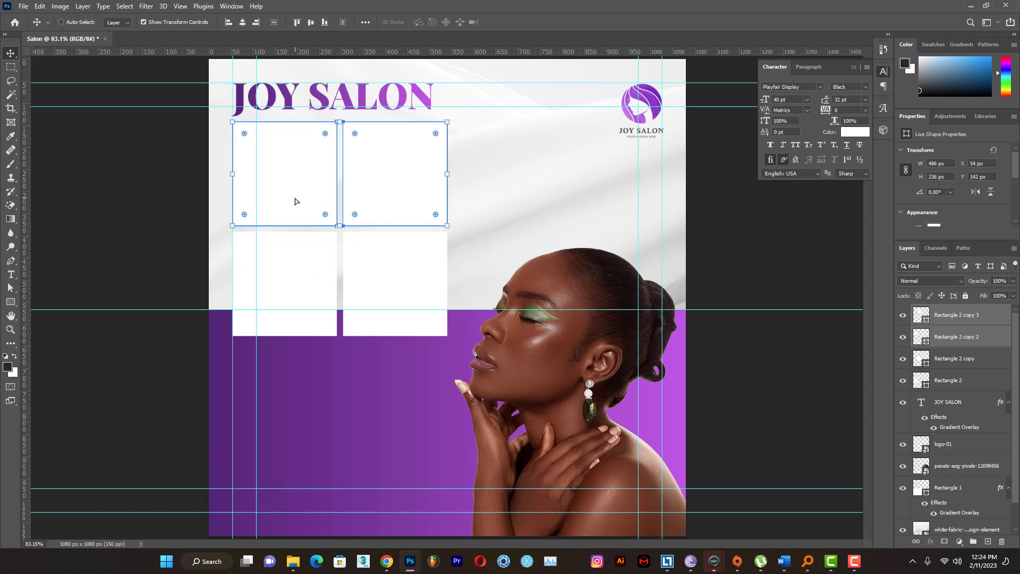
Rename the lower two Rectangle 2 layers to IMAGE001 and IMAGE02
left_click(145, 22)
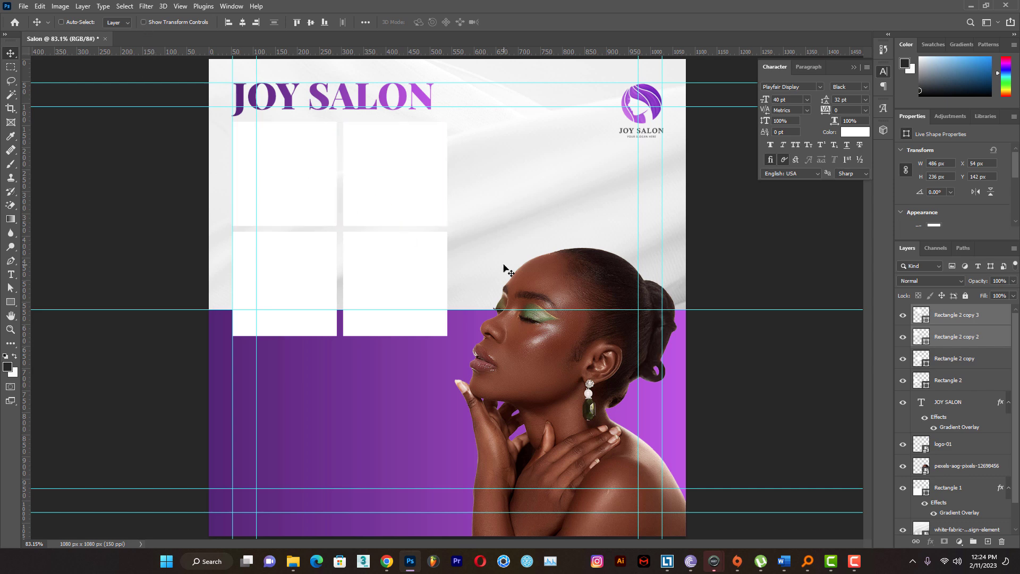
left_click(942, 383)
double_click(942, 382)
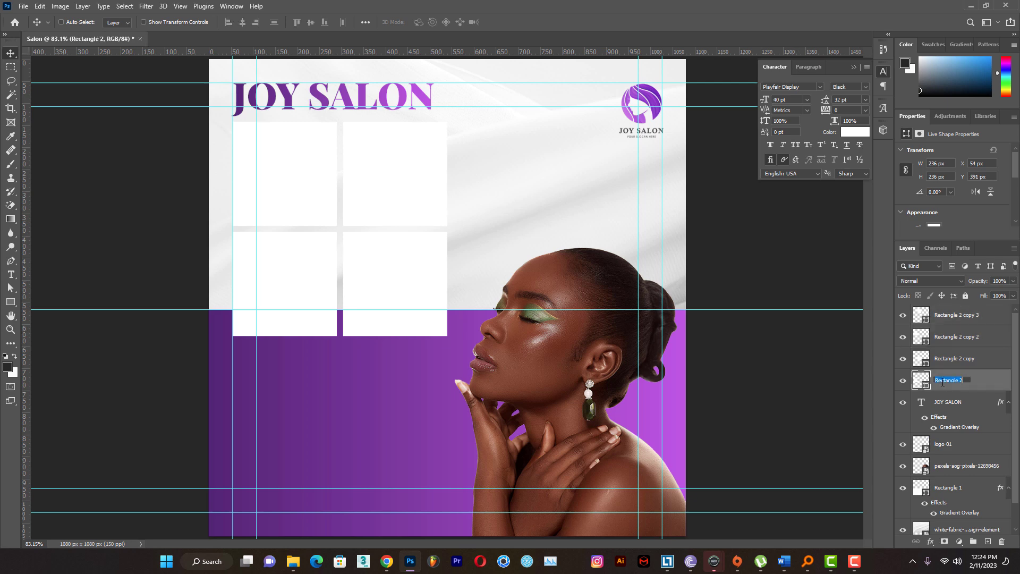
key("BackSpace")
type("IMAGE001")
key("Return")
double_click(956, 359)
type("IMAFG")
type("02")
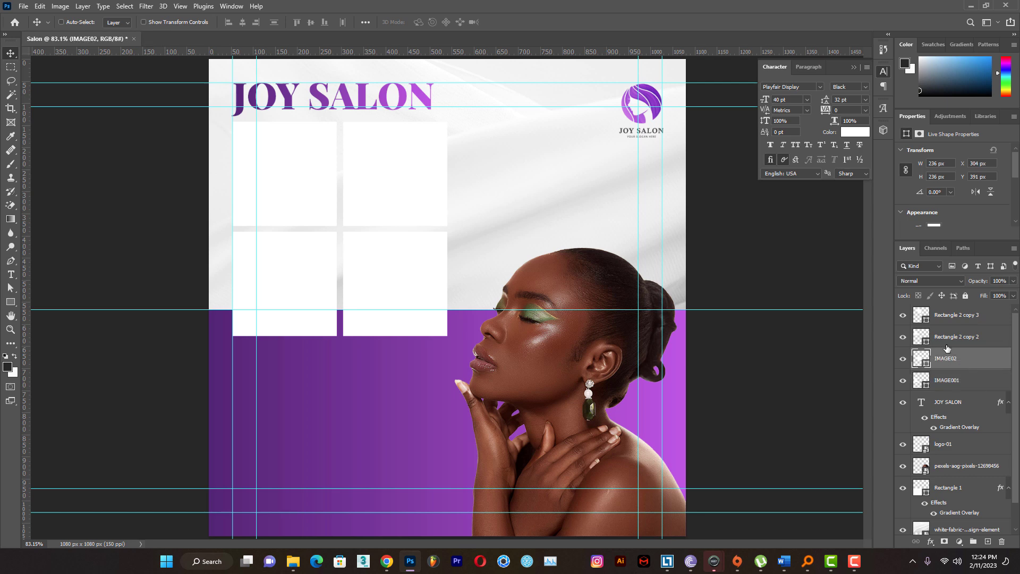
key("Return")
Rename the remaining two grid layers to IMAGE03 and IMAGE004
double_click(956, 337)
type("IMAGE03")
key("Return")
double_click(954, 315)
type("IMAGE004")
key("Return")
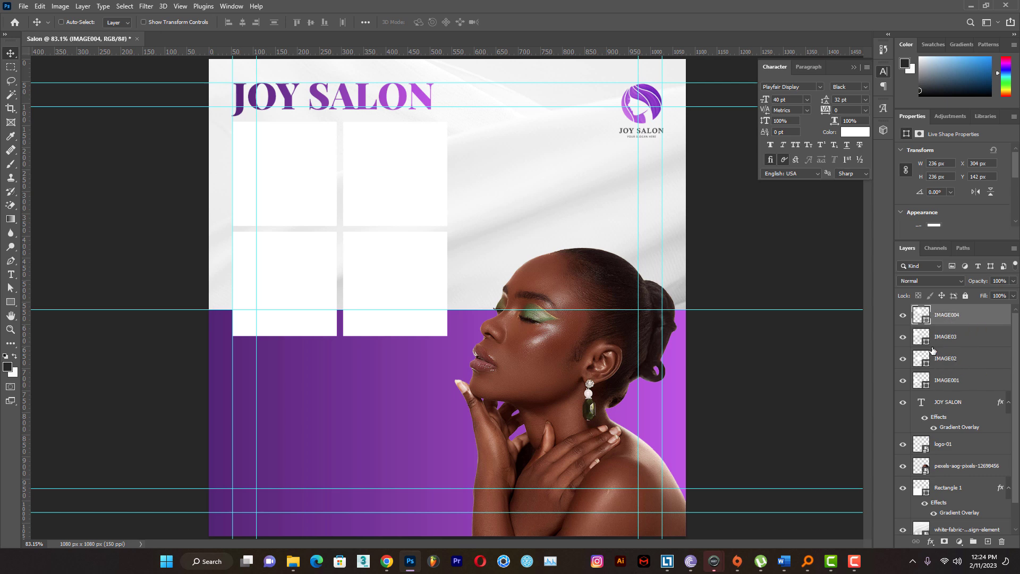
left_click(950, 380)
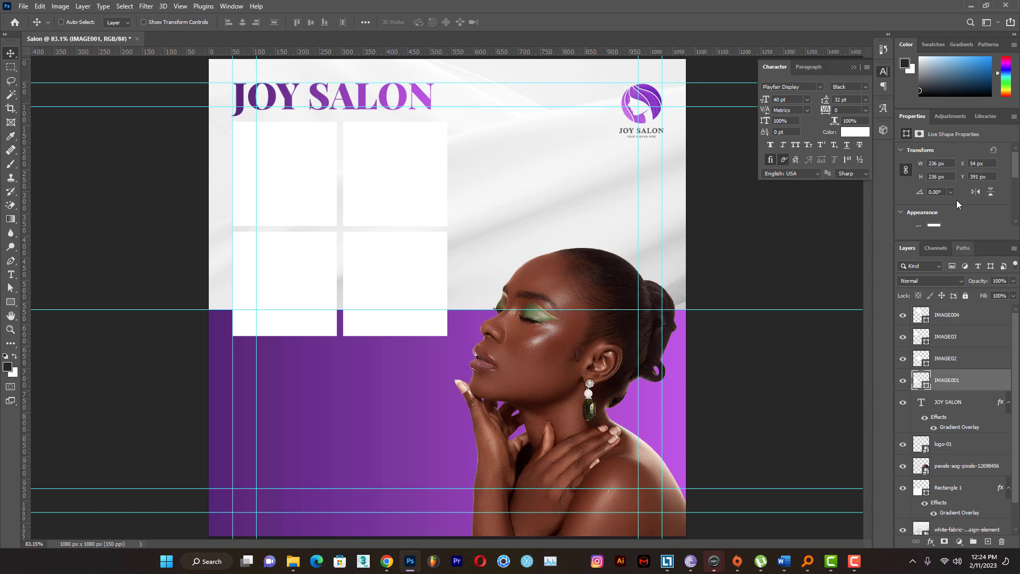
Round the corners of IMAGE001 and IMAGE02 to a 22 px radius
scroll(957, 199, "down", 2)
scroll(960, 177, "down", 1)
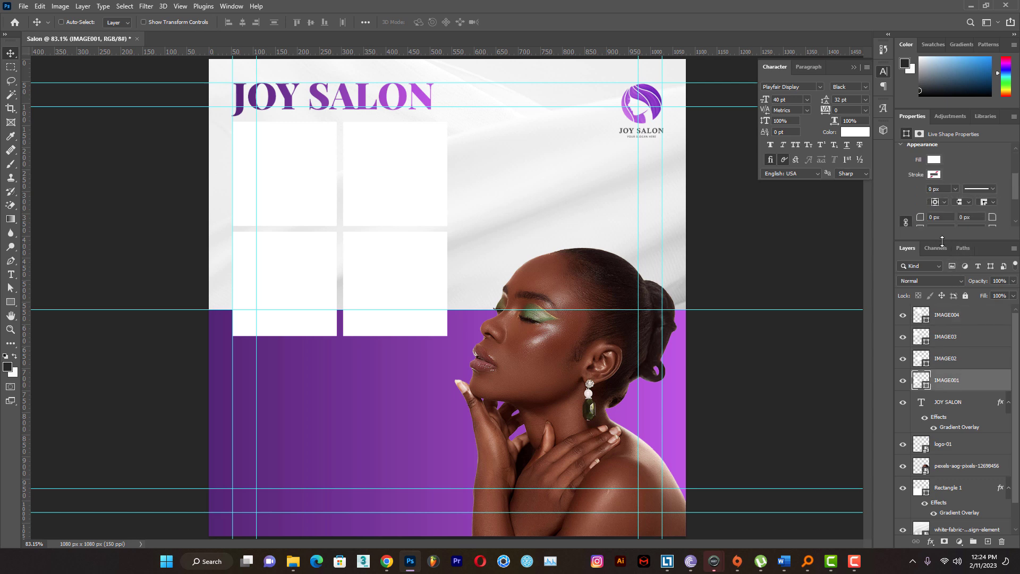
left_click_drag(942, 240, 945, 339)
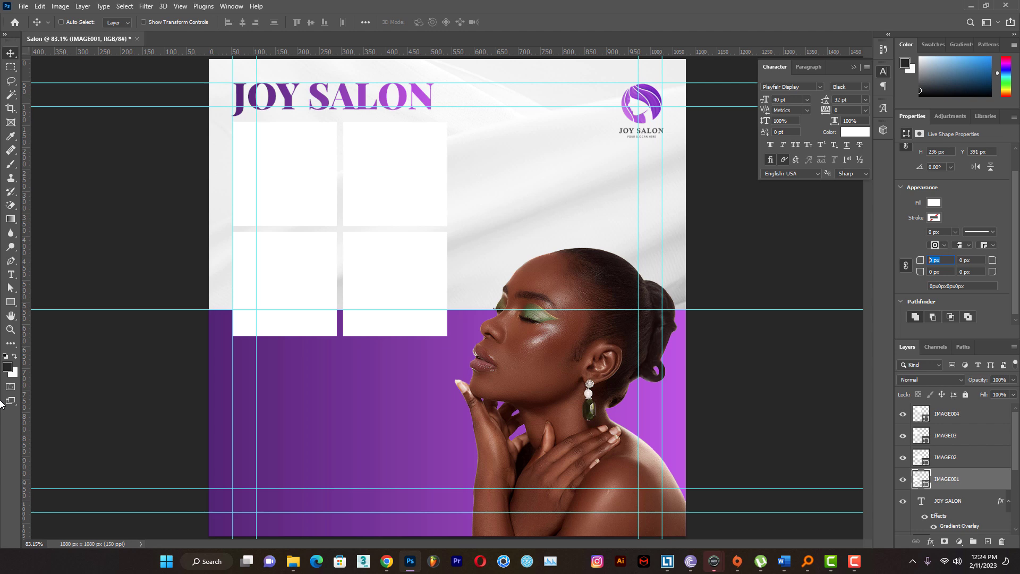
key("Return")
left_click(953, 460)
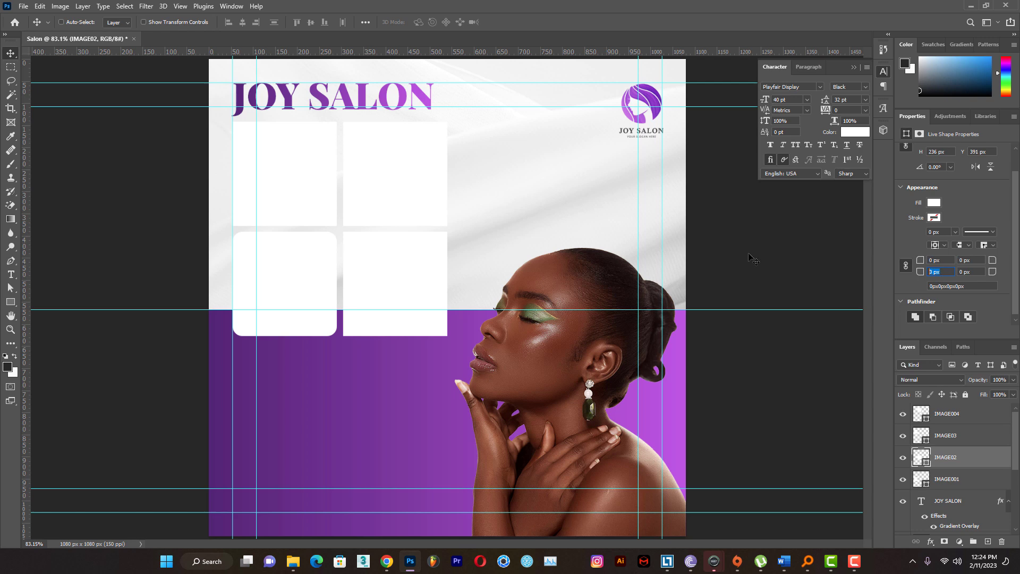
type("22")
key("Return")
Give IMAGE03 and IMAGE004 the same 22 px corner radius
left_click(946, 442)
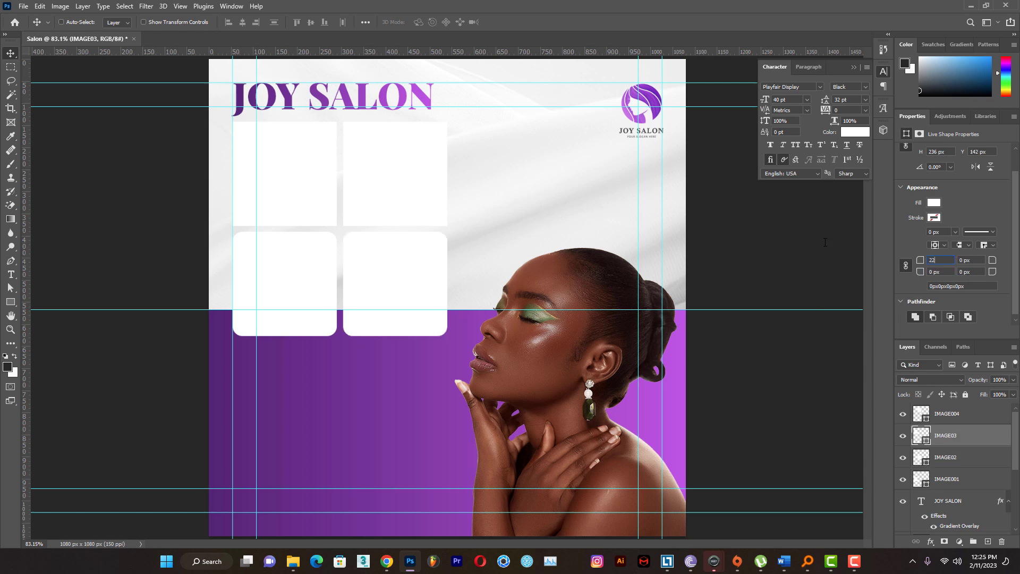
type("22")
key("Return")
left_click(946, 417)
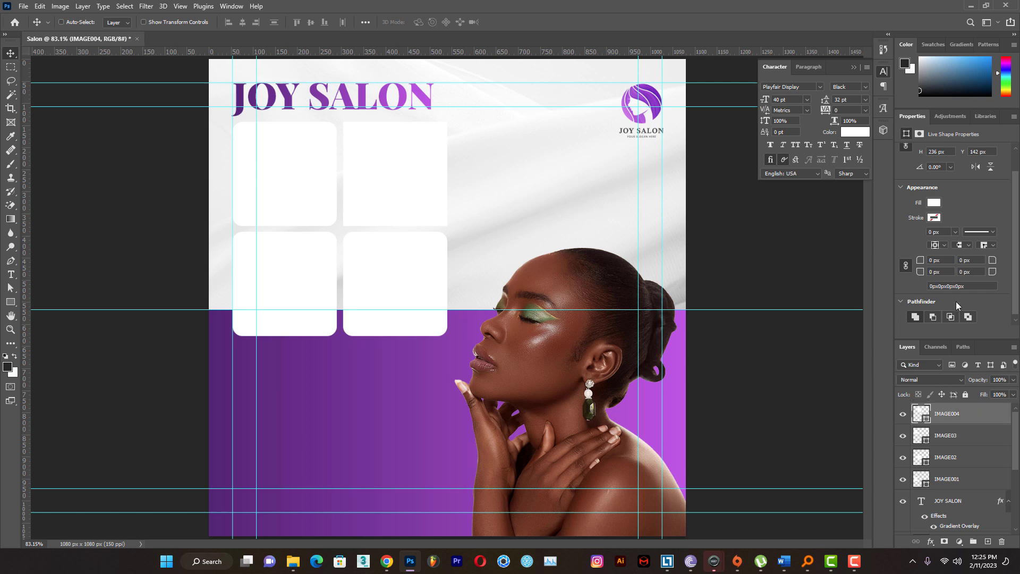
type("22")
key("Return")
left_click(941, 482)
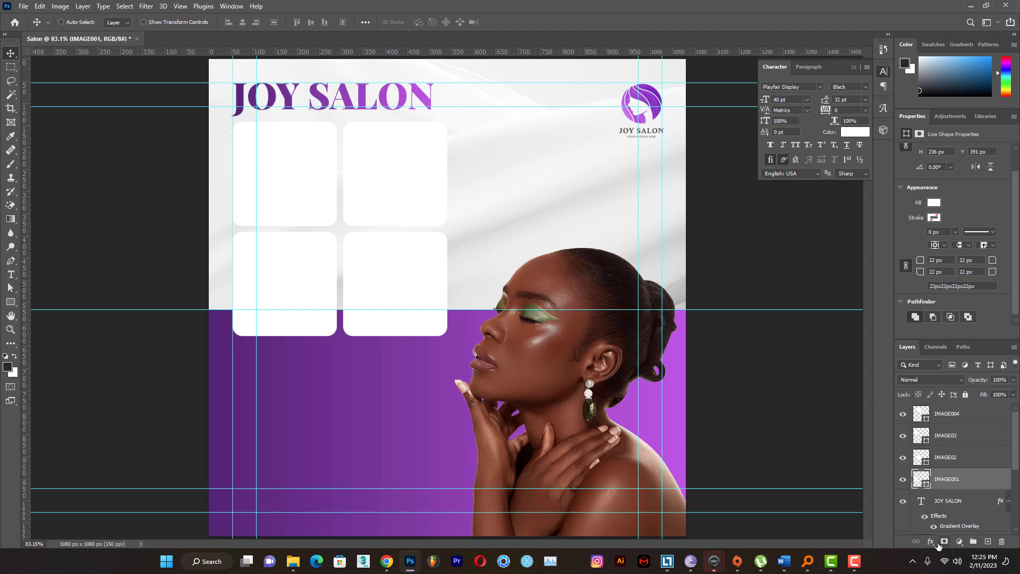
Add a Stroke effect to IMAGE001 with its fill type set to Gradient
left_click(934, 540)
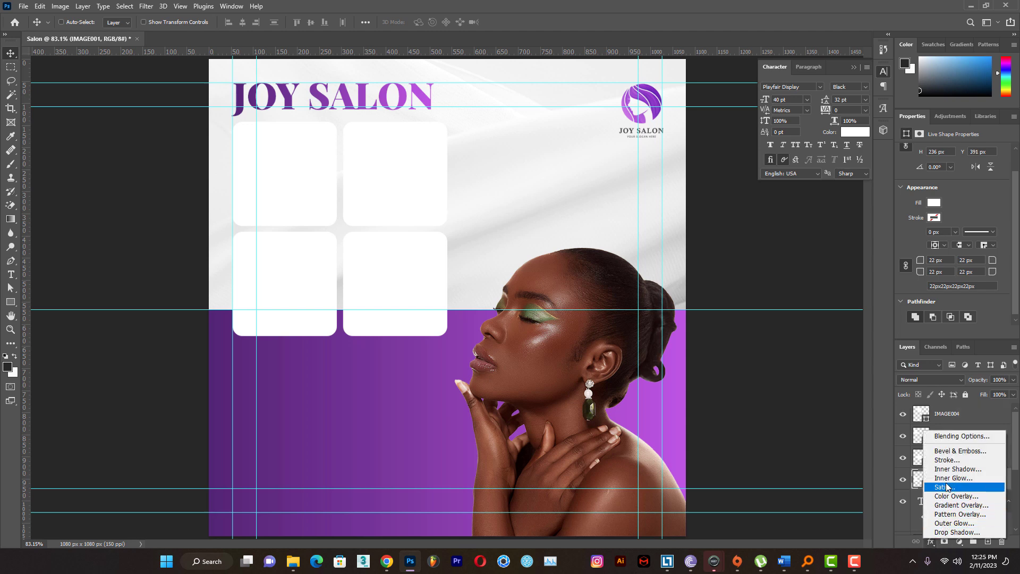
left_click(948, 460)
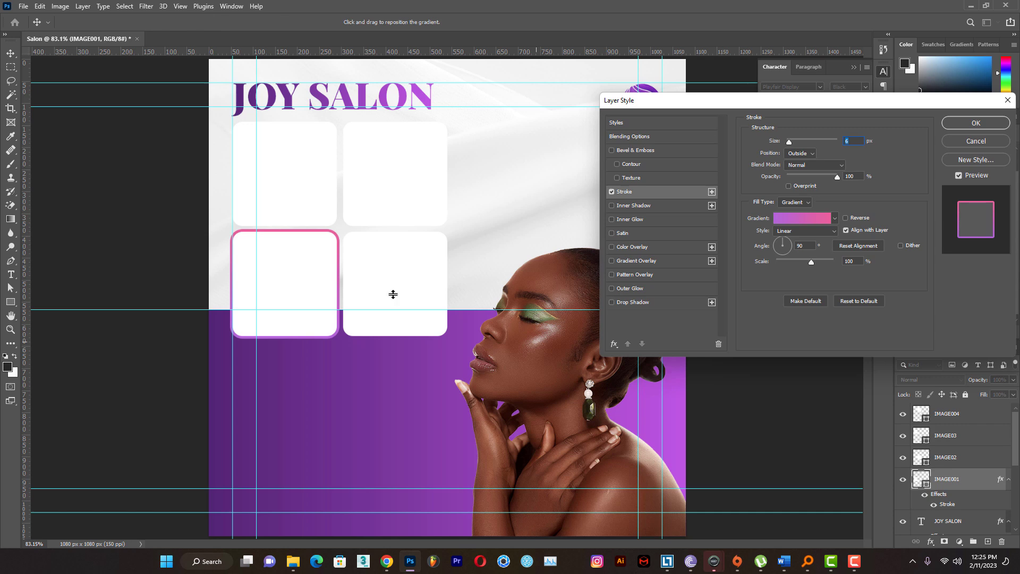
left_click(785, 219)
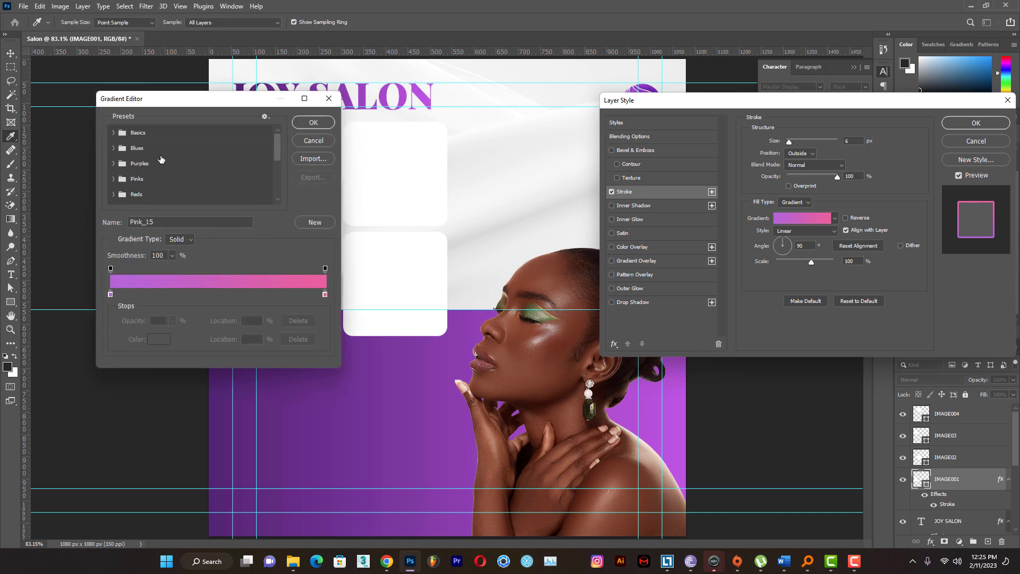
left_click(314, 141)
left_click(792, 203)
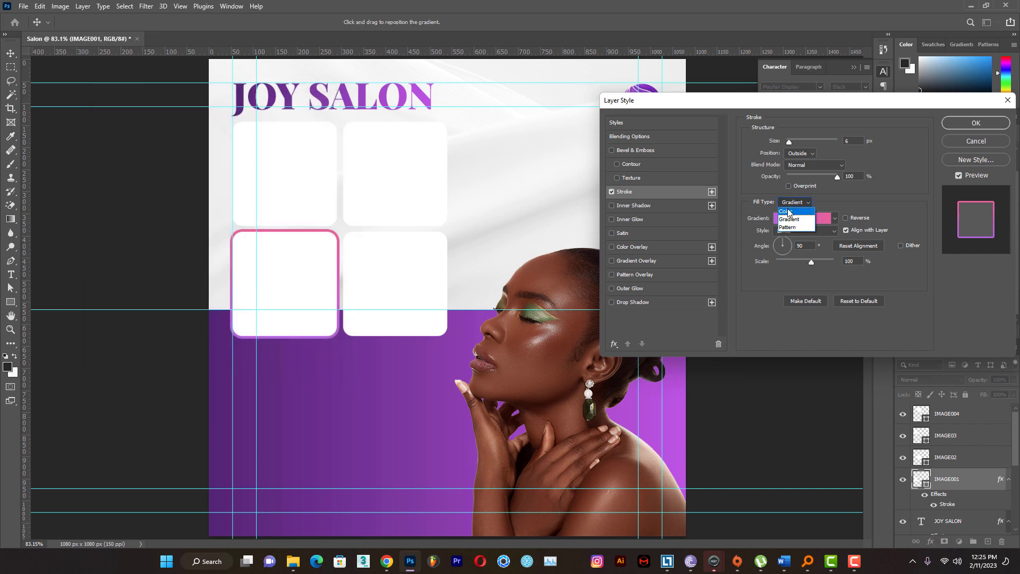
left_click(786, 211)
left_click(794, 203)
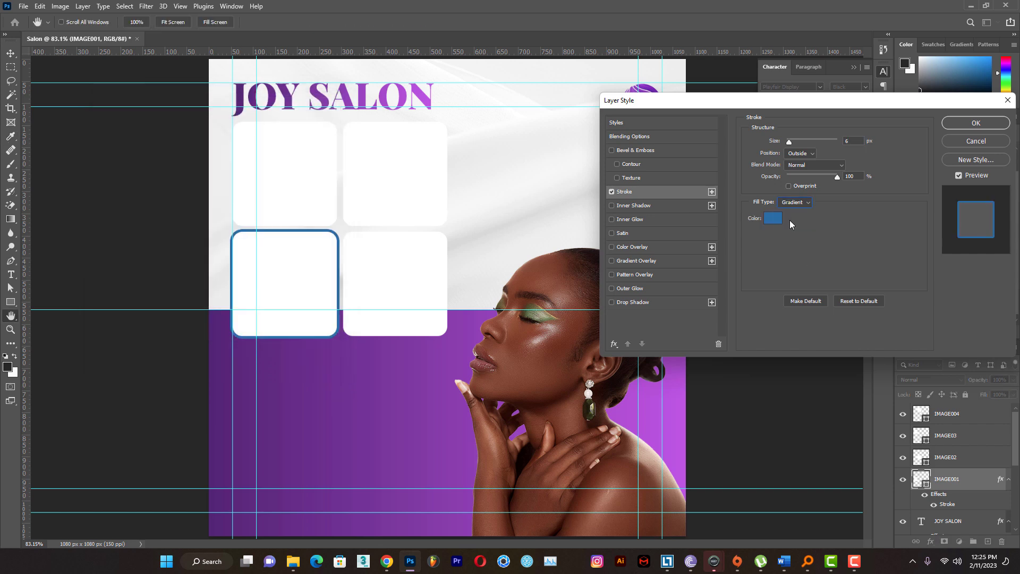
left_click(794, 216)
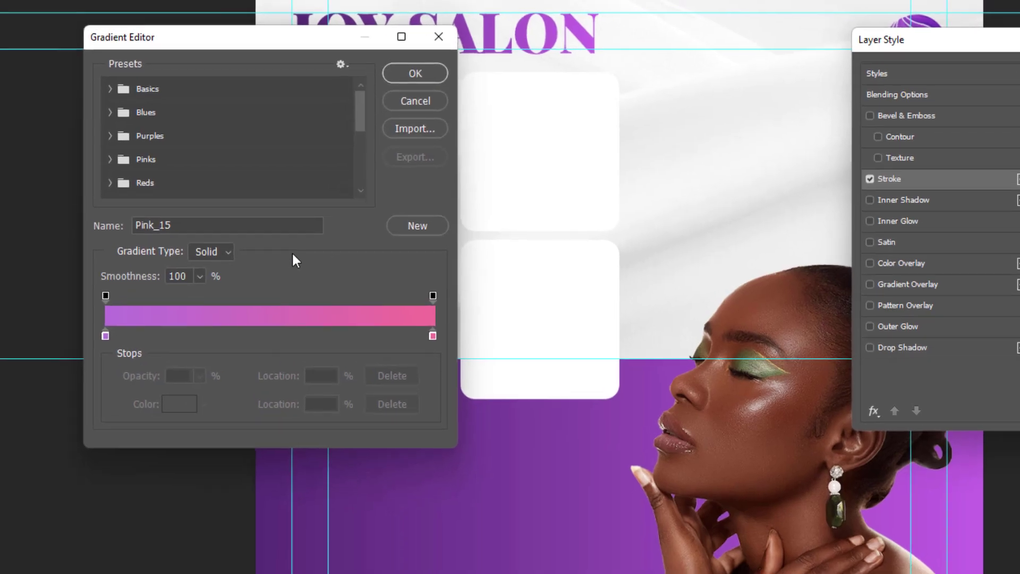
Choose the purple-pink gradient from the Pinks presets and set the stroke size to 3 px
scroll(155, 146, "down", 1)
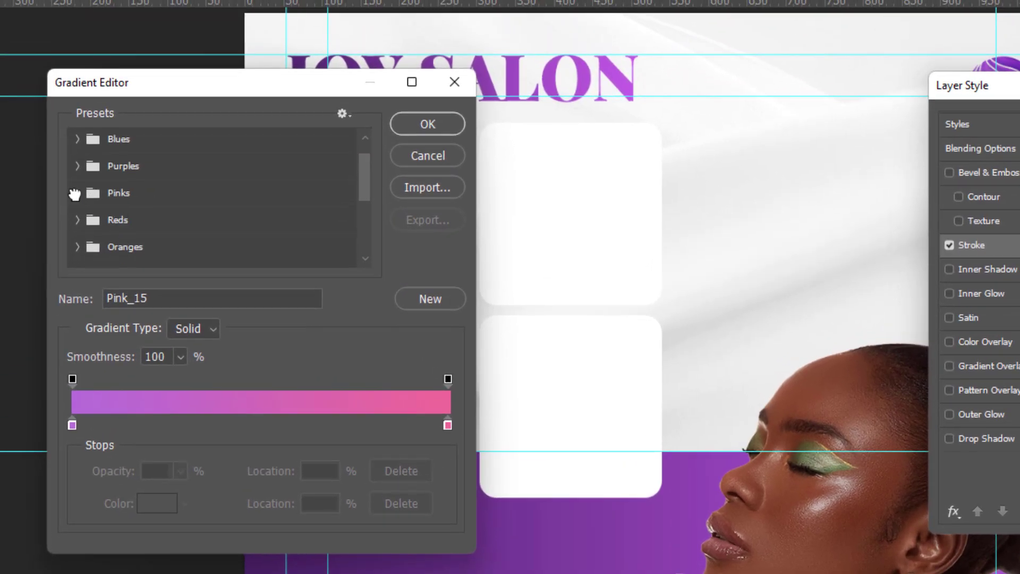
left_click(76, 193)
scroll(153, 250, "down", 1)
scroll(153, 245, "up", 1)
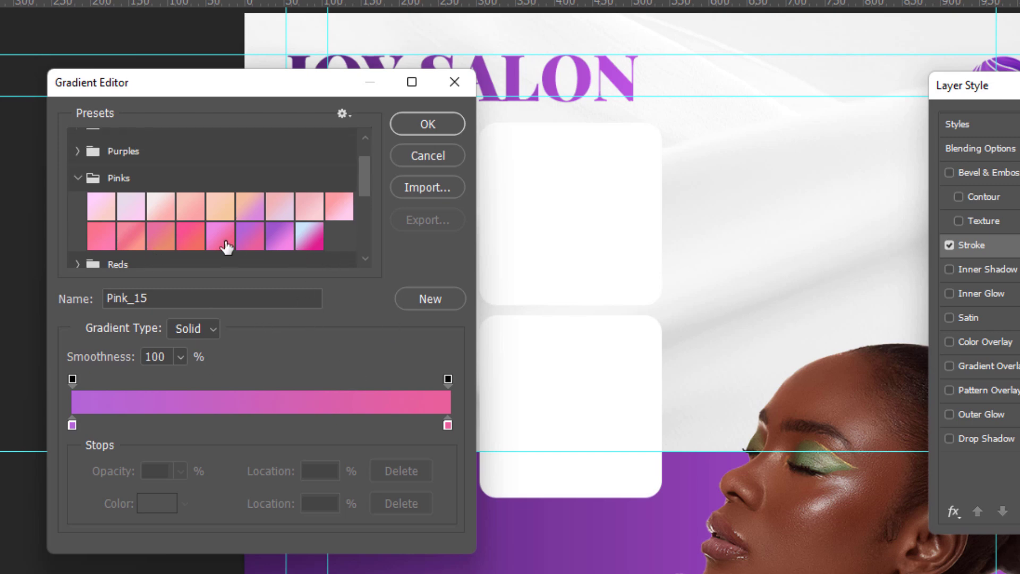
left_click(247, 243)
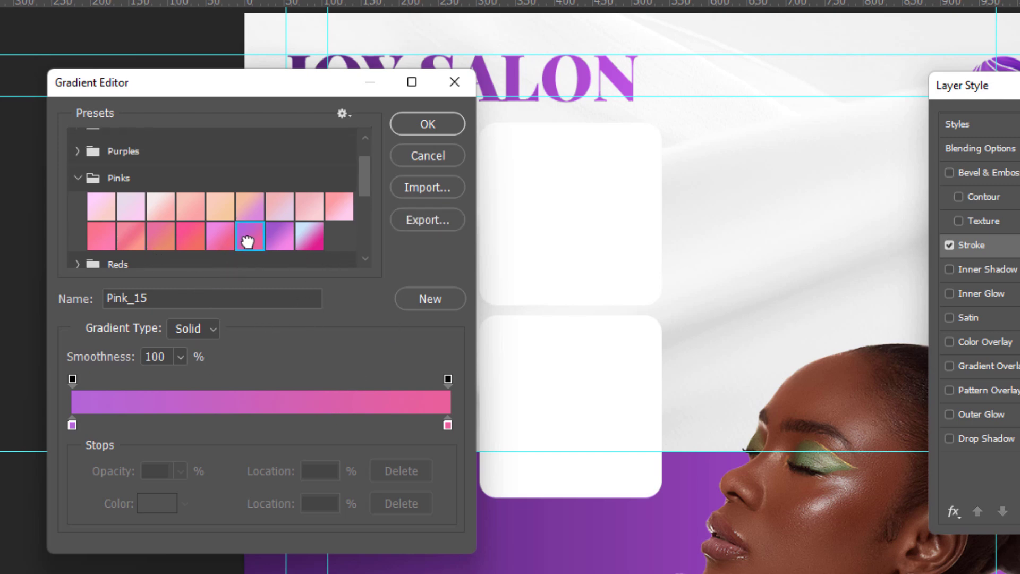
left_click(435, 128)
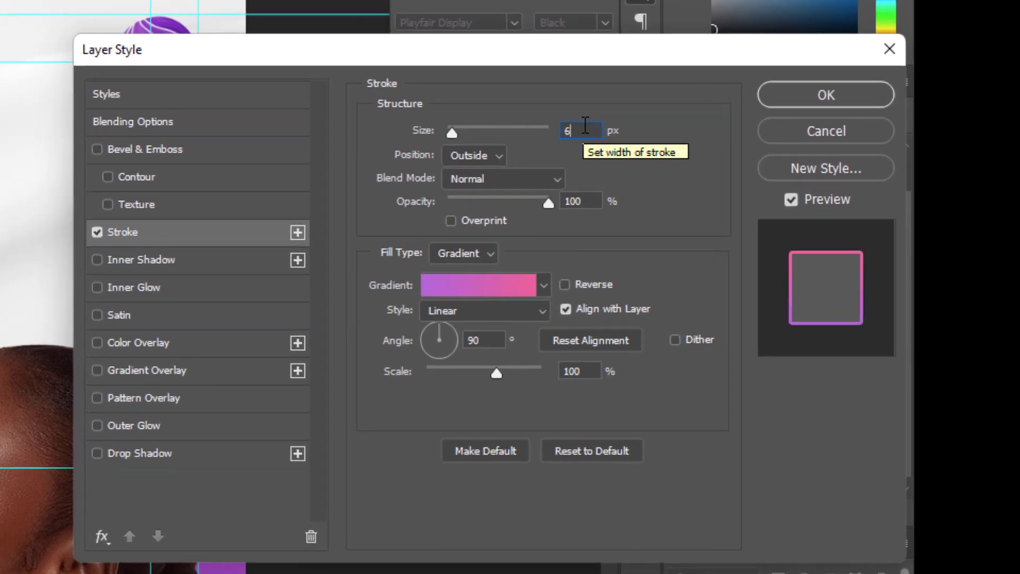
double_click(584, 127)
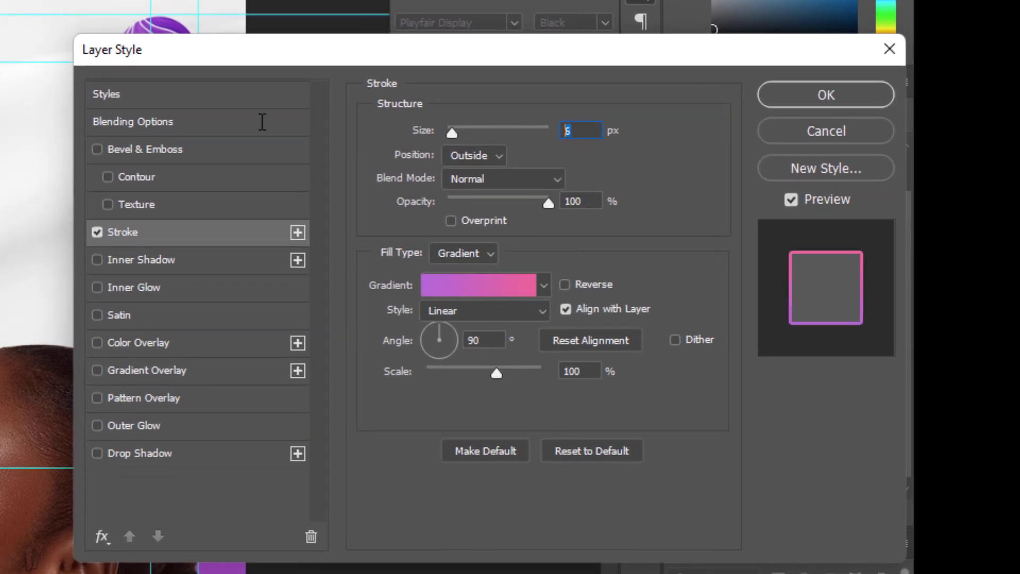
type("3")
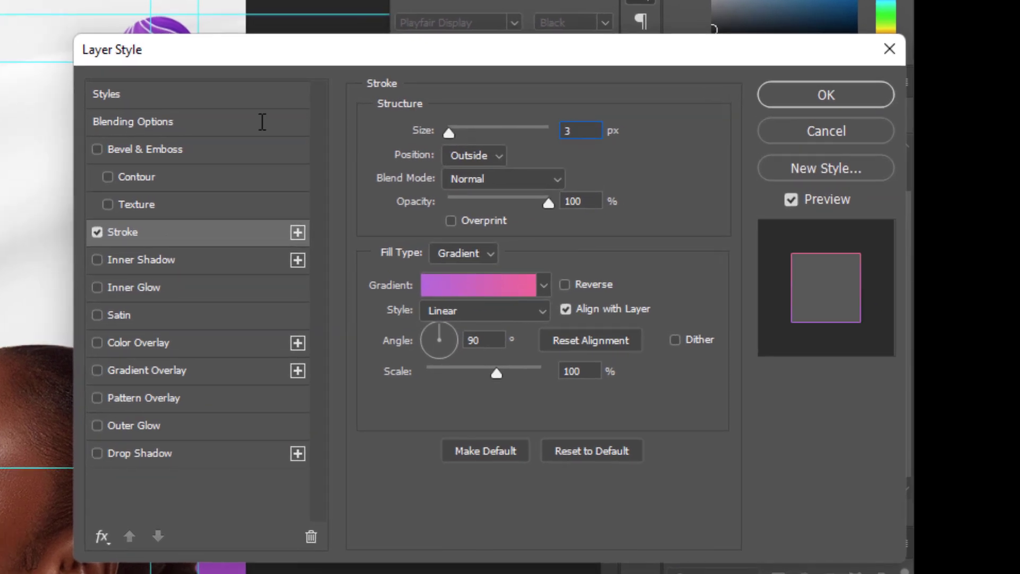
left_click(805, 83)
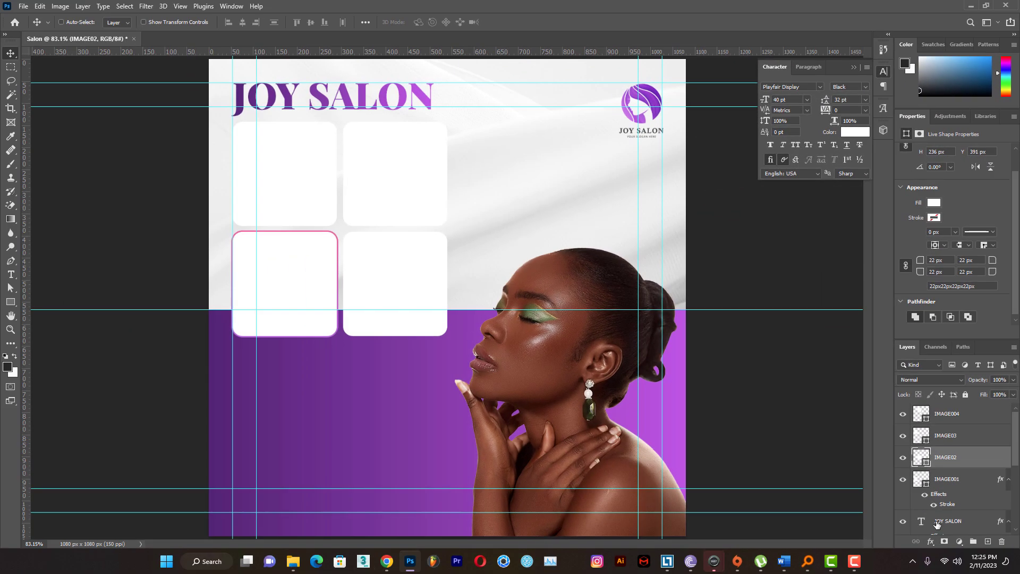
Apply the same gradient Stroke outline to IMAGE02, IMAGE03 and IMAGE004
left_click(929, 544)
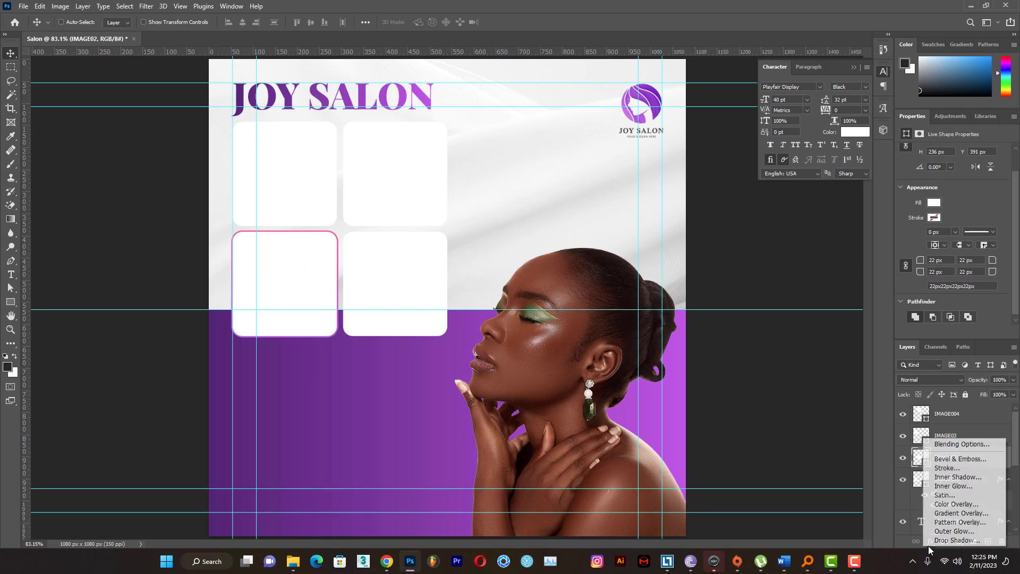
left_click(947, 467)
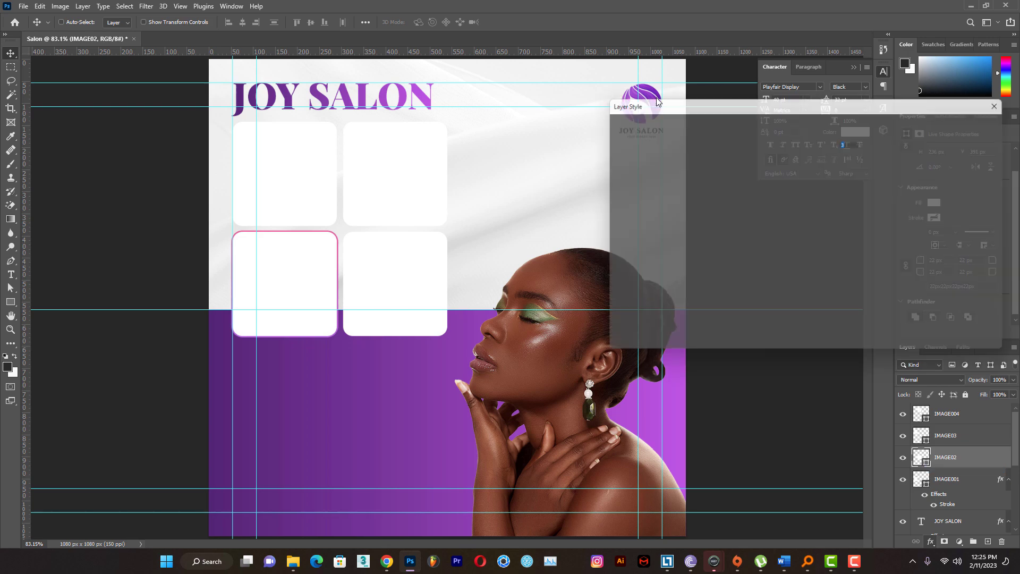
left_click(975, 123)
left_click(946, 438)
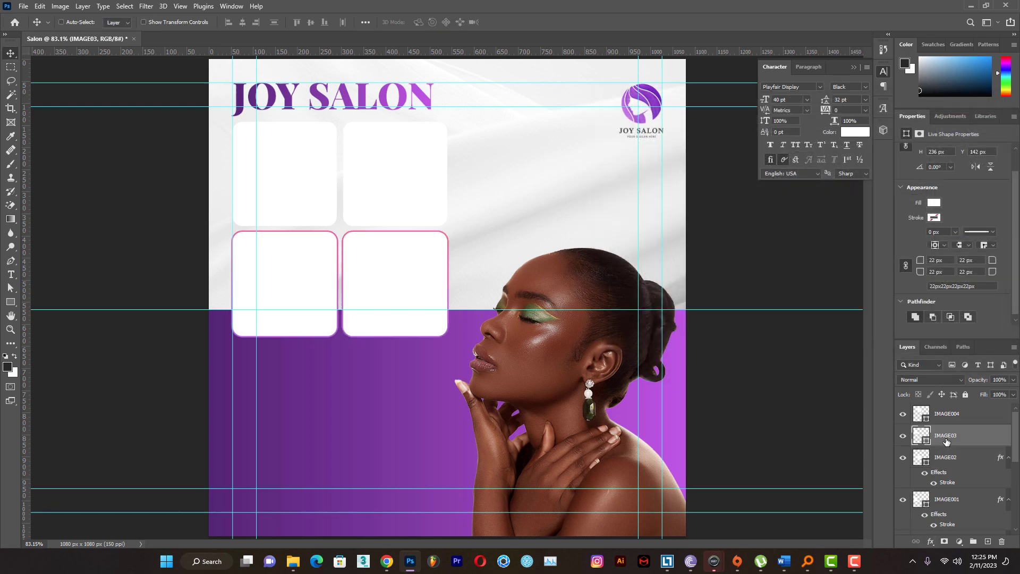
left_click(930, 542)
left_click(947, 468)
left_click(975, 123)
left_click(946, 413)
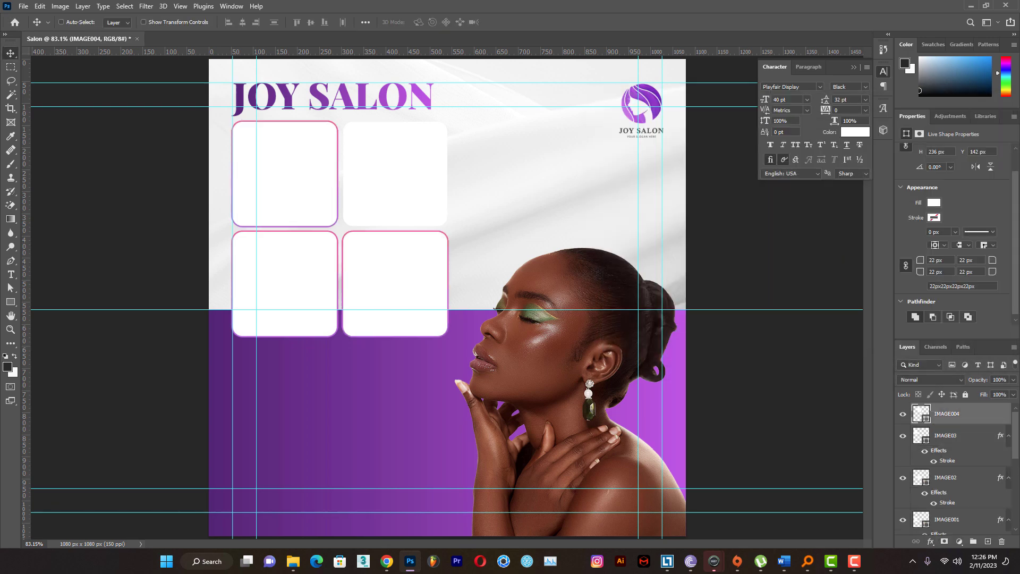
left_click(930, 542)
left_click(946, 467)
left_click(976, 123)
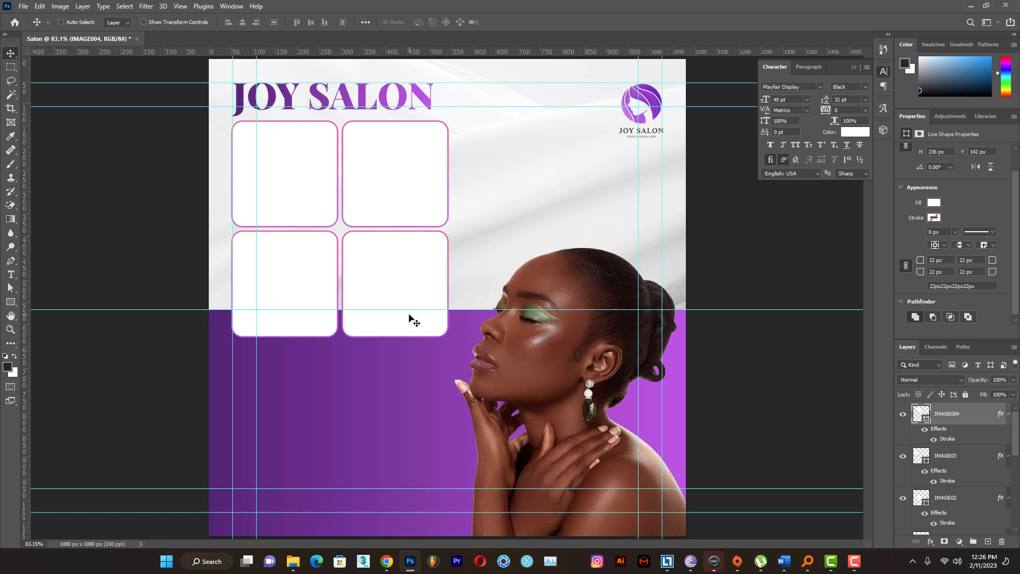
Collapse the effects lists of all four IMAGE layers and JOY SALON, then select IMAGE001
left_click_drag(921, 339, 913, 184)
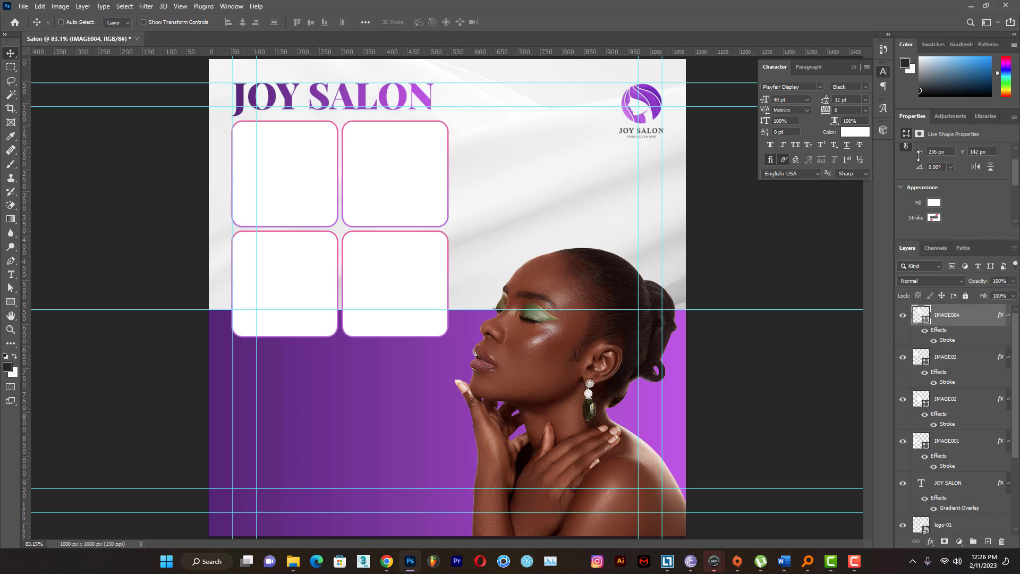
left_click(1008, 315)
left_click(1008, 337)
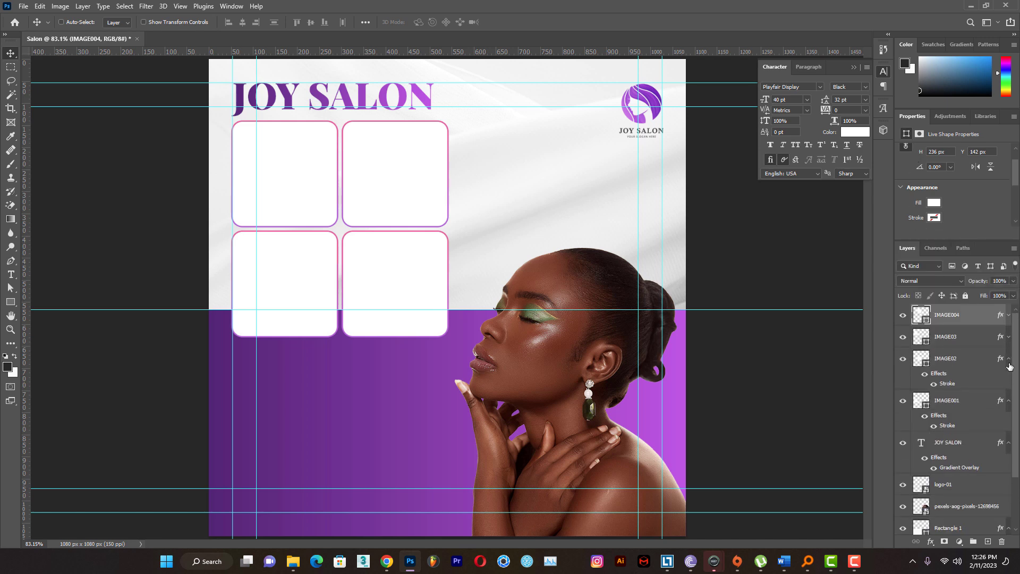
left_click(1008, 358)
left_click(1008, 381)
left_click(1009, 402)
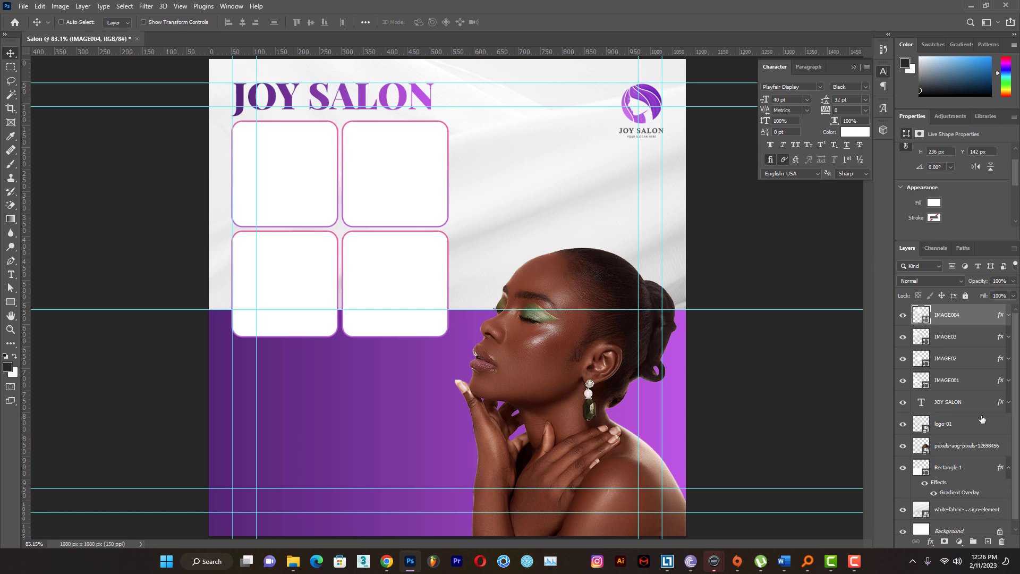
left_click(945, 380)
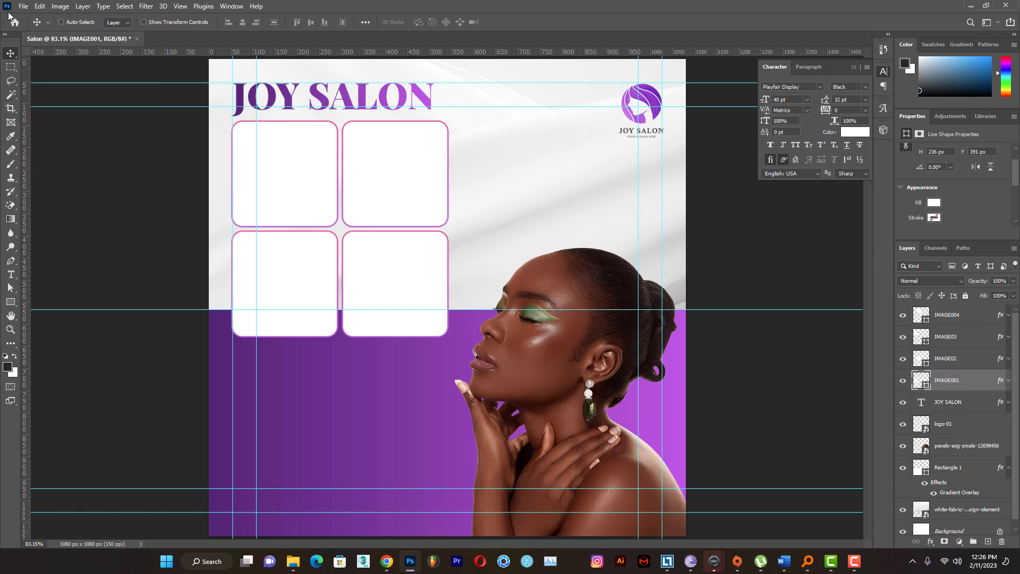
Drag the portrait from the Saloon folder onto the canvas, scaled over the top-left frame
mouse_move(297, 562)
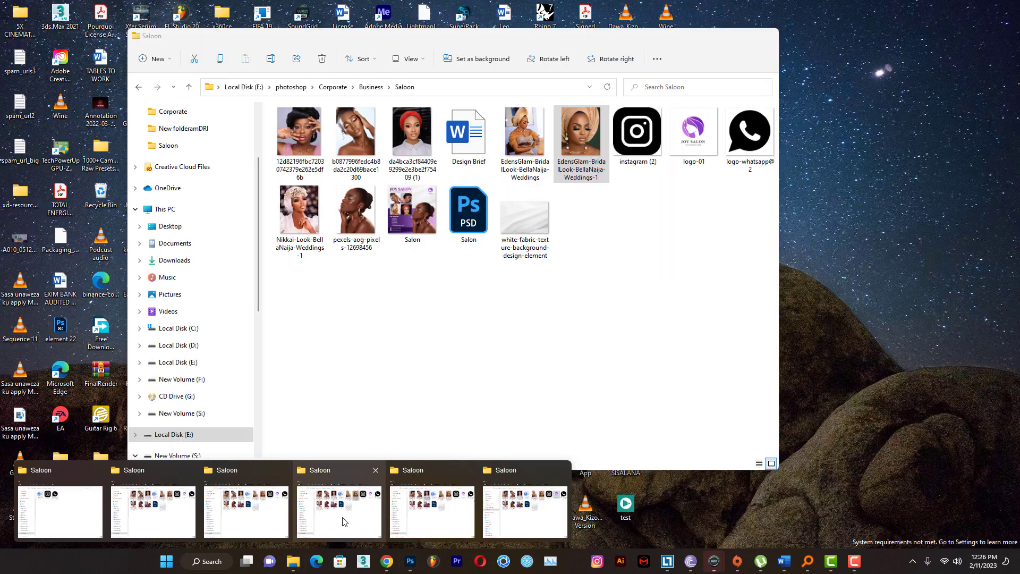
left_click(342, 518)
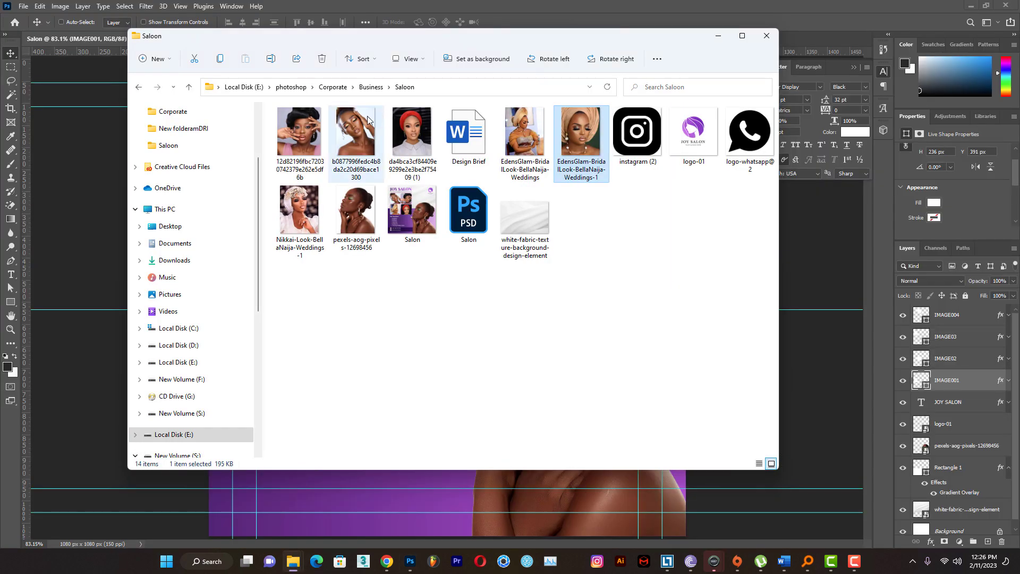
left_click_drag(368, 120, 783, 312)
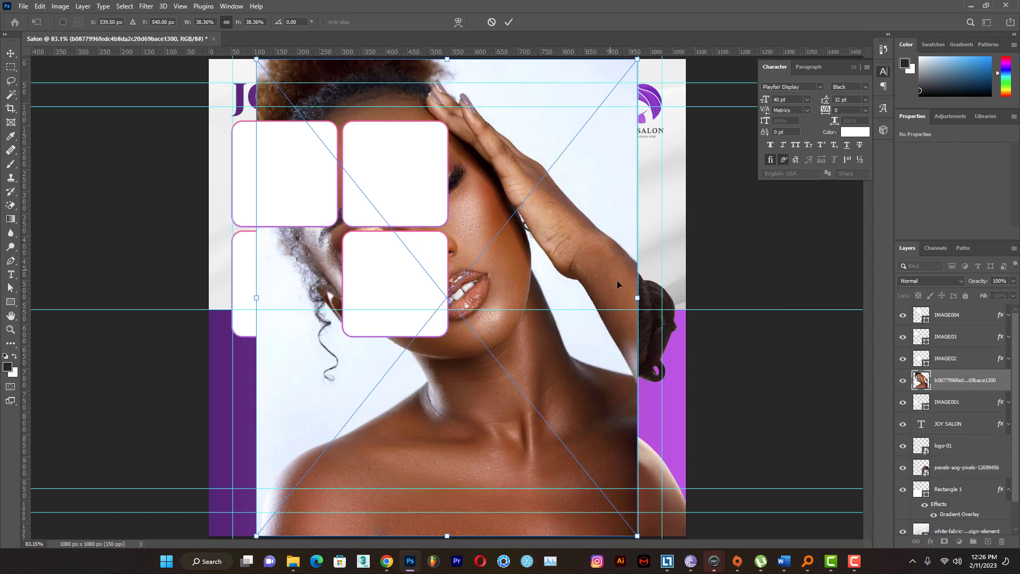
left_click_drag(643, 298, 393, 319)
left_click_drag(307, 321, 282, 223)
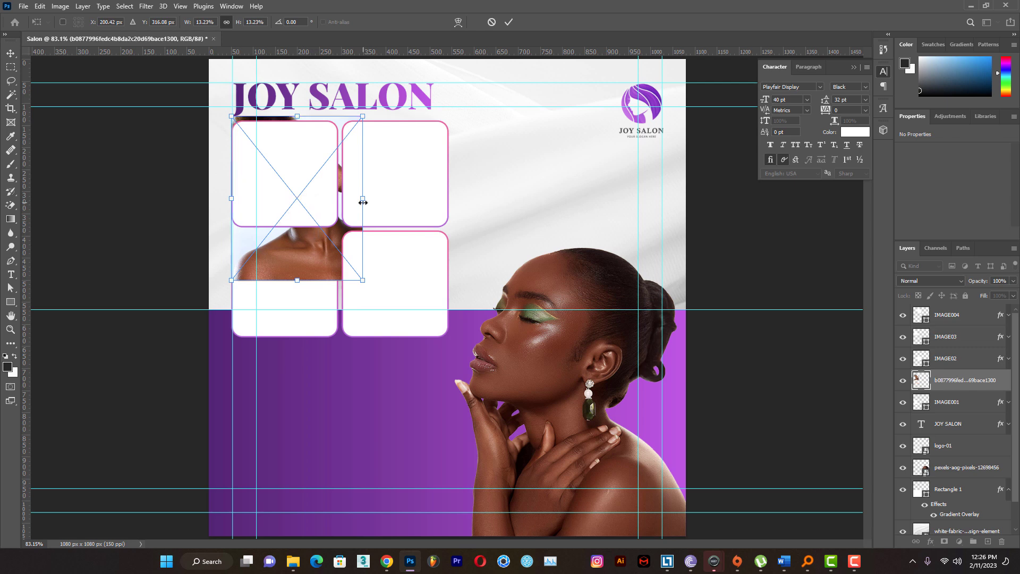
left_click_drag(363, 202, 342, 198)
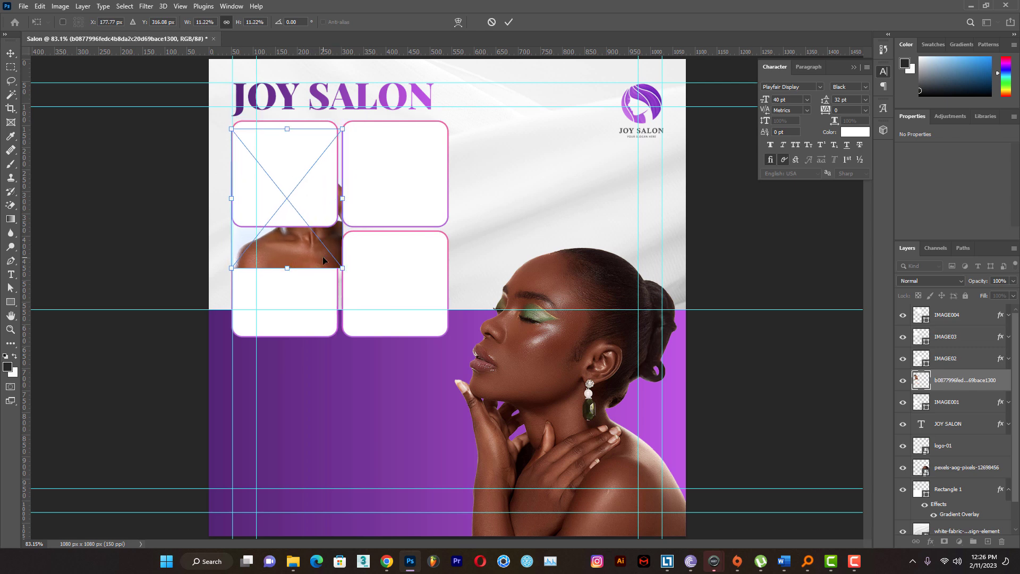
left_click_drag(323, 260, 319, 247)
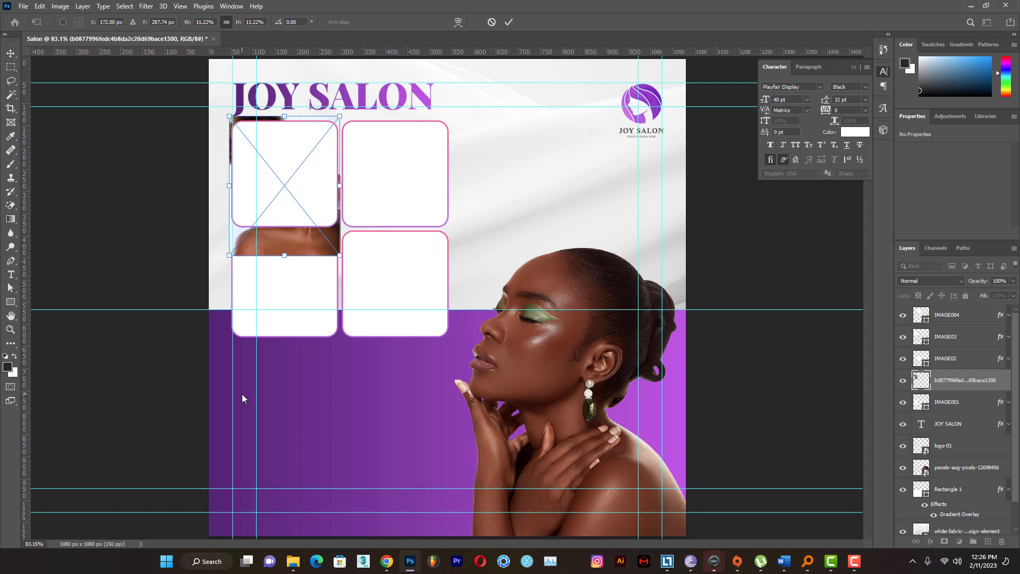
key("Down")
key("Down")
key("Down")
key("Down")
key("Right")
key("Down")
key("Right")
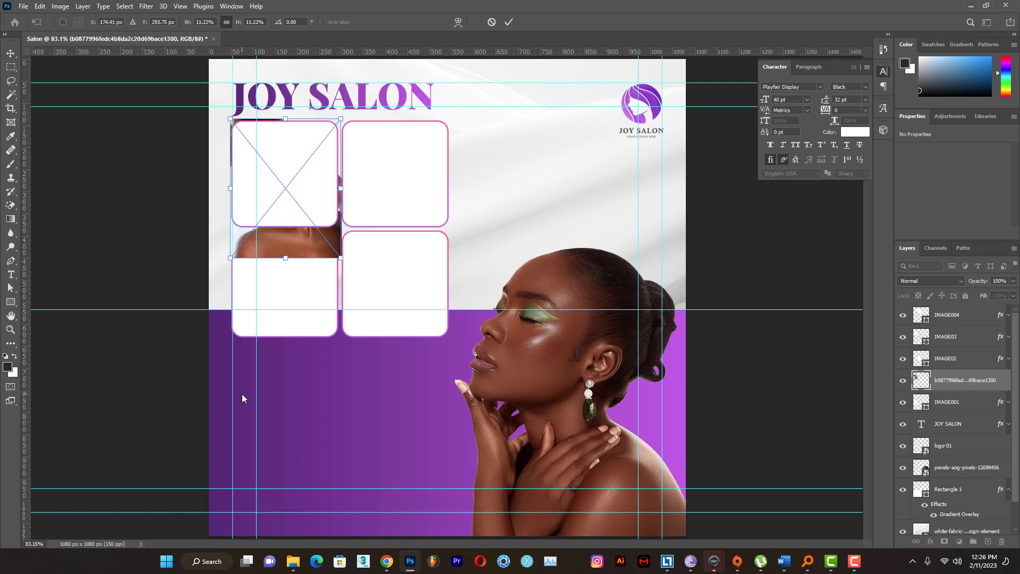
key("Down")
key("Down")
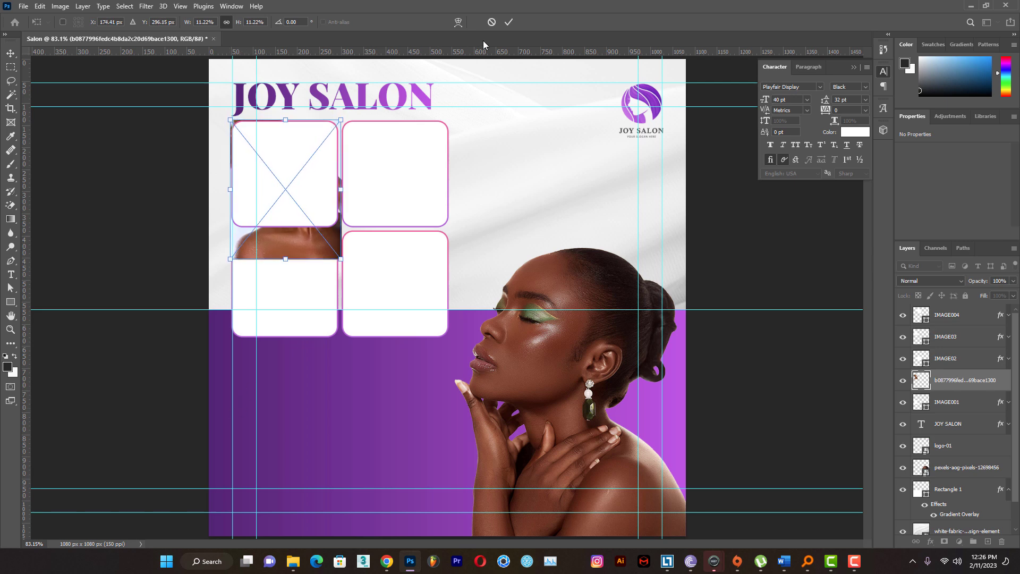
left_click(509, 23)
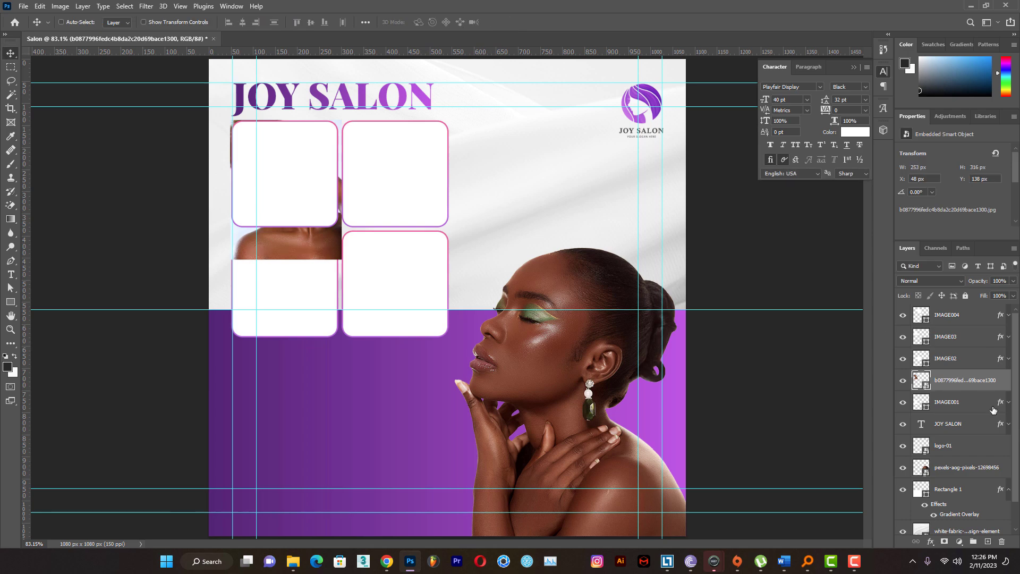
Move the photo layer above IMAGE03 and clip it into the top-left rounded frame
right_click(962, 389)
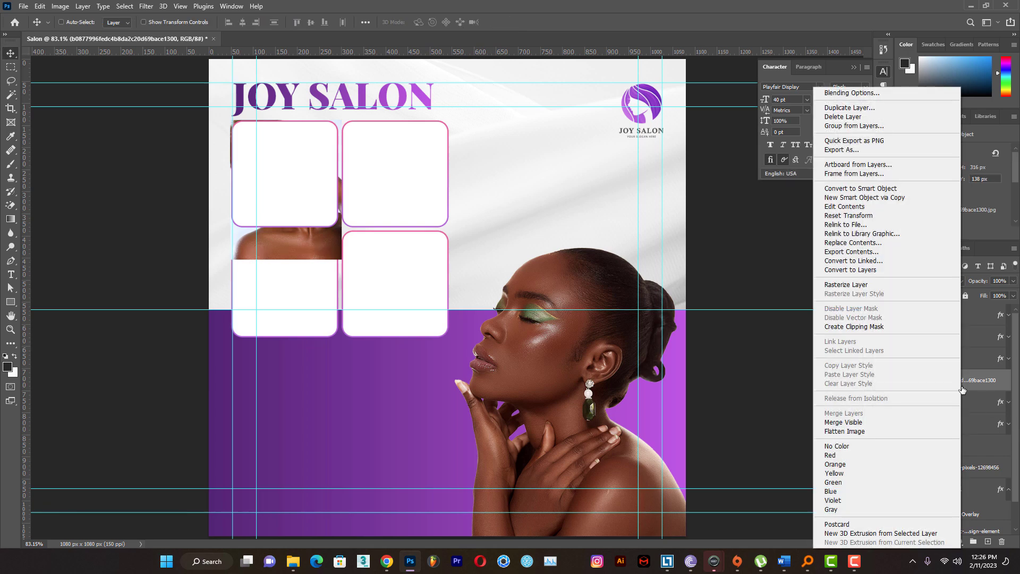
left_click(875, 327)
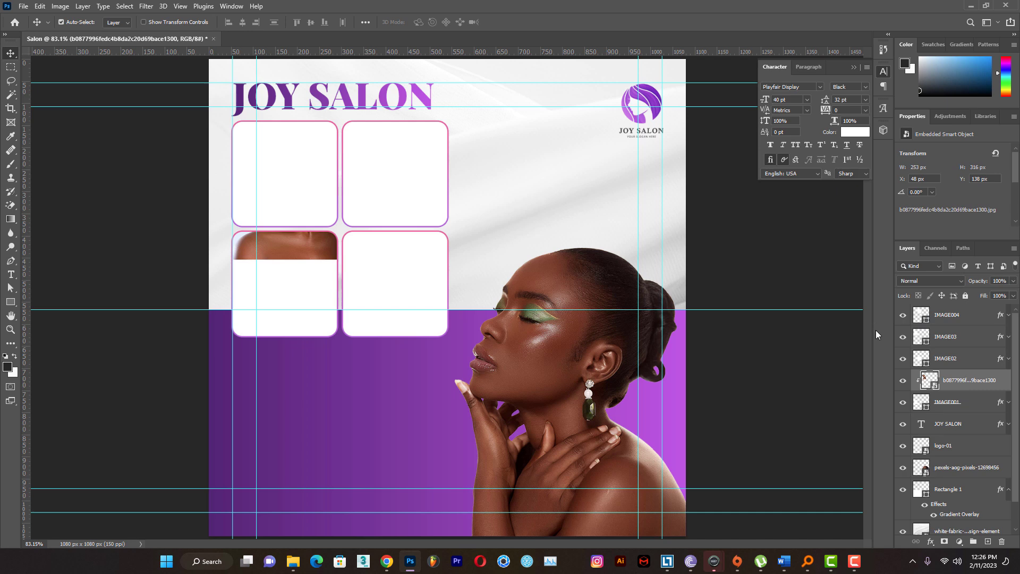
key("ctrl+alt+g")
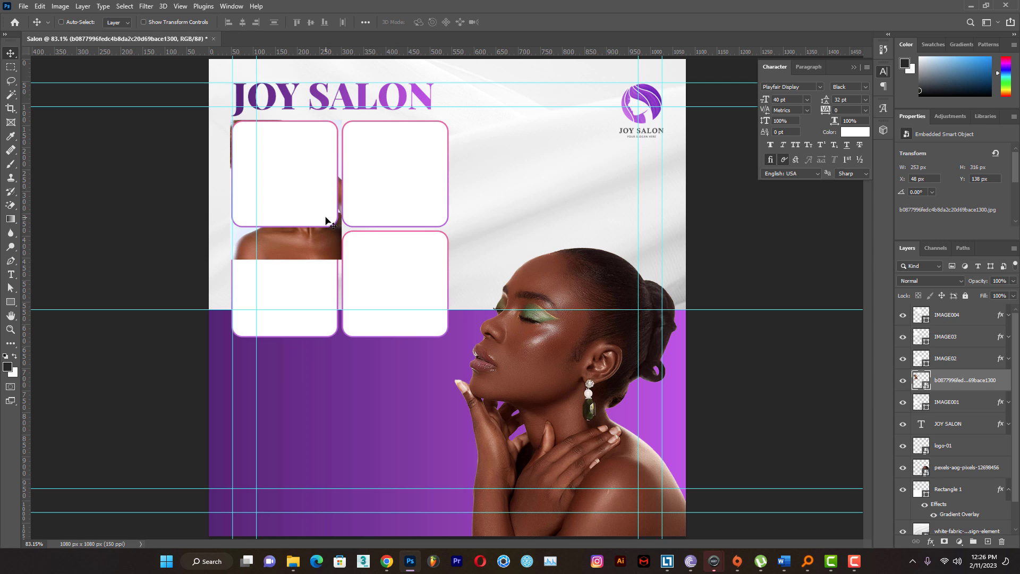
left_click(73, 24)
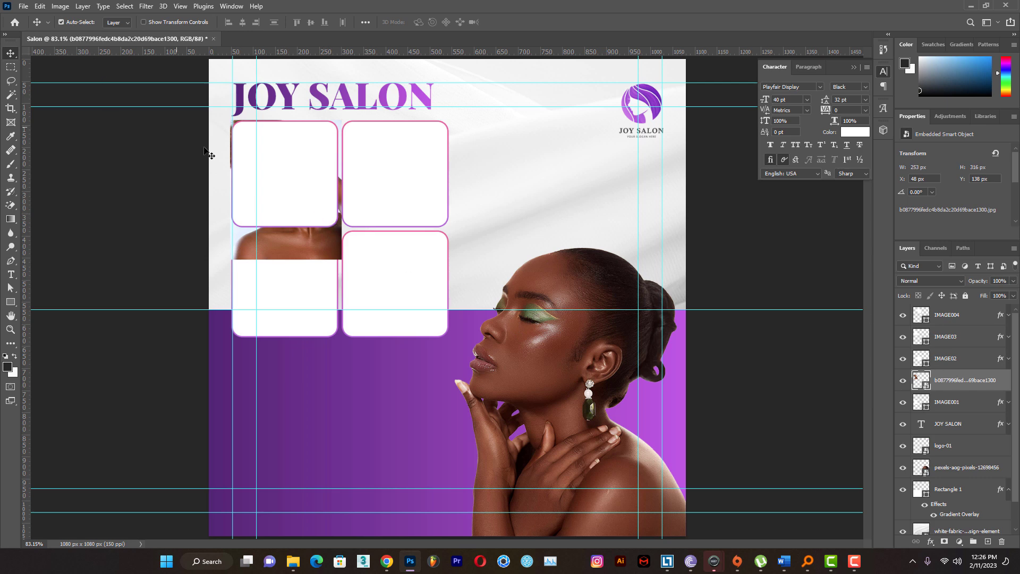
left_click(296, 171)
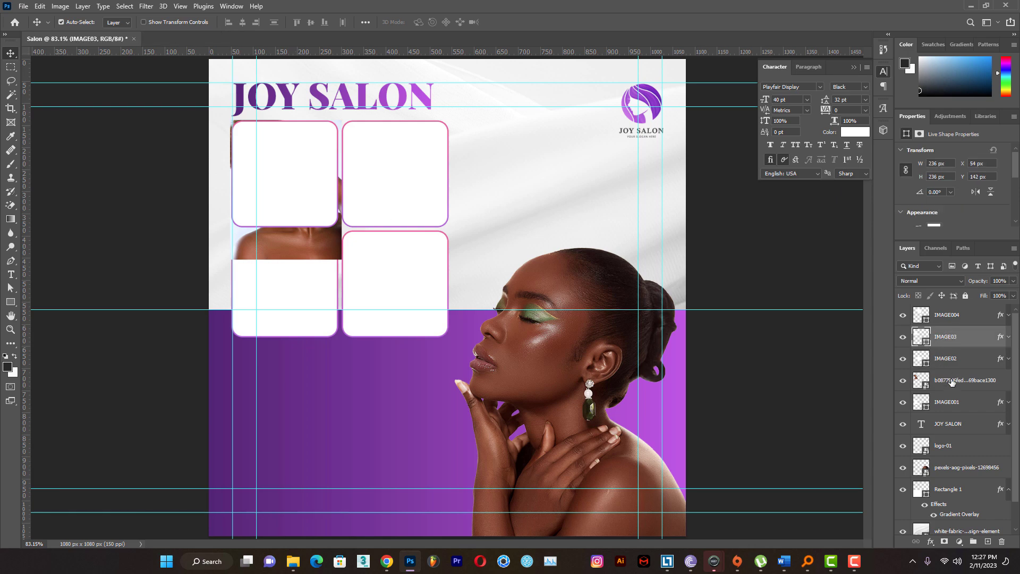
left_click_drag(952, 382, 955, 338)
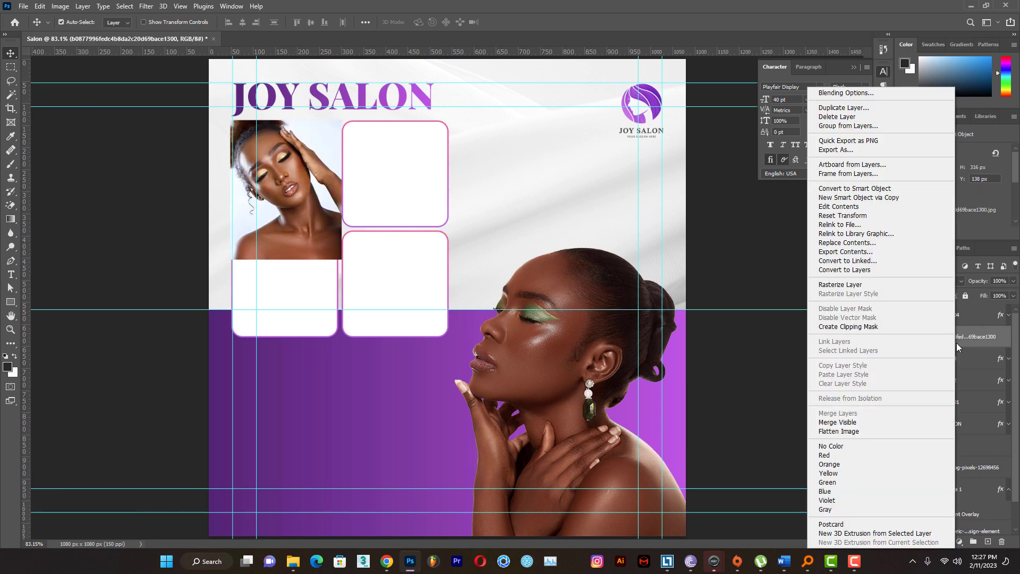
right_click(957, 337)
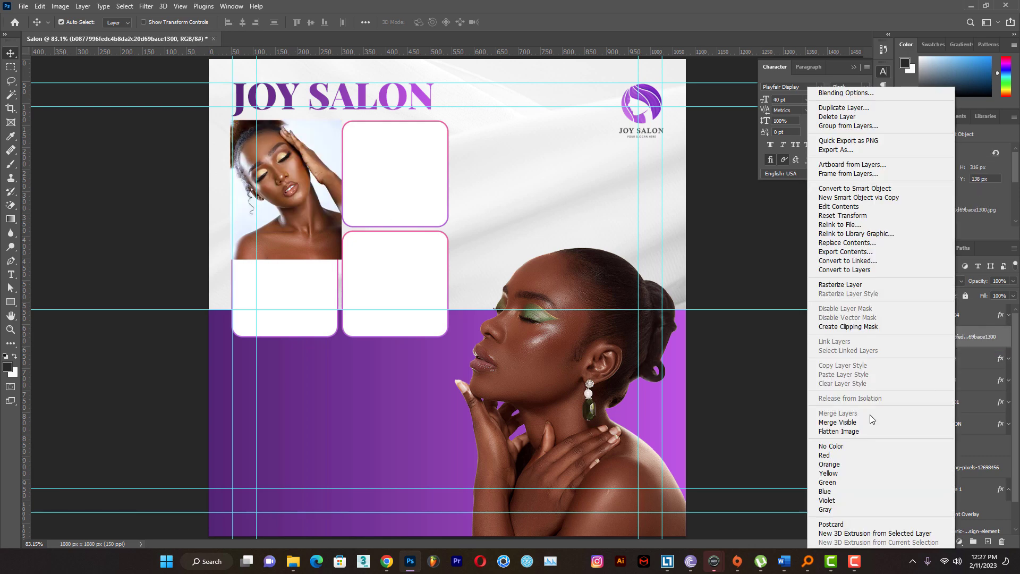
left_click(852, 327)
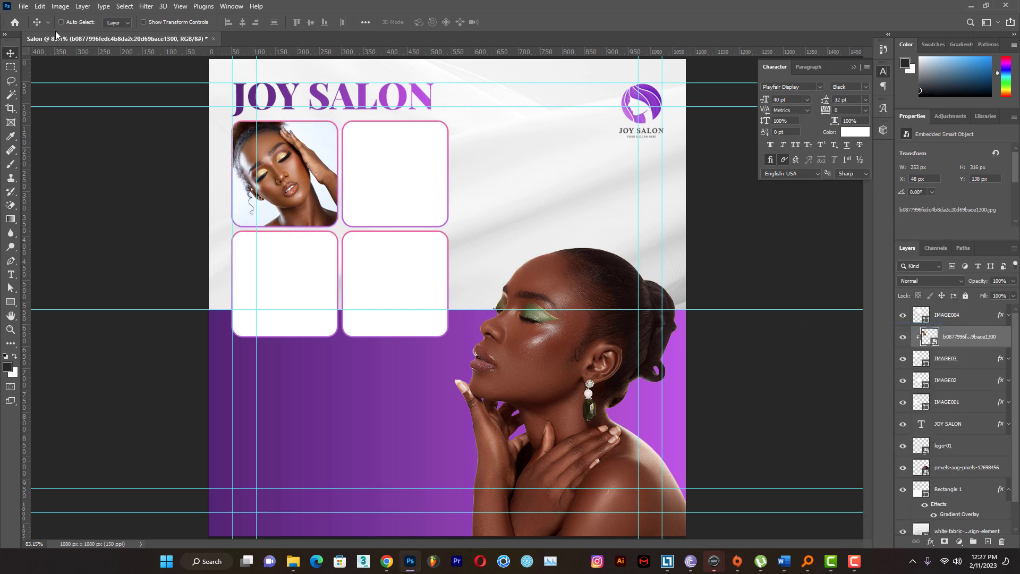
Place the next Saloon portrait on the canvas, scaled and positioned over the top-right frame
mouse_move(293, 561)
left_click(535, 504)
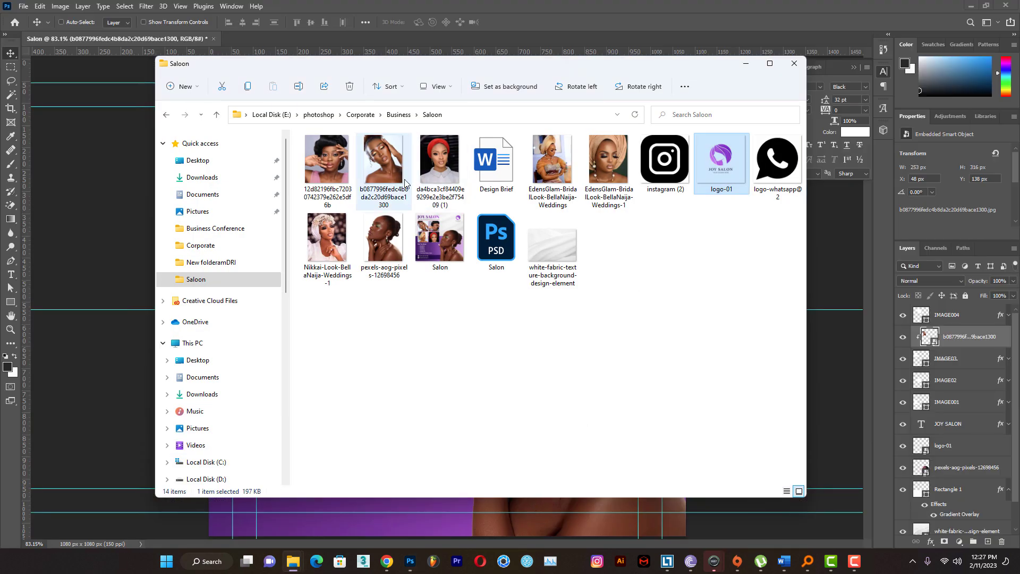
left_click(328, 165)
left_click_drag(265, 227, 120, 248)
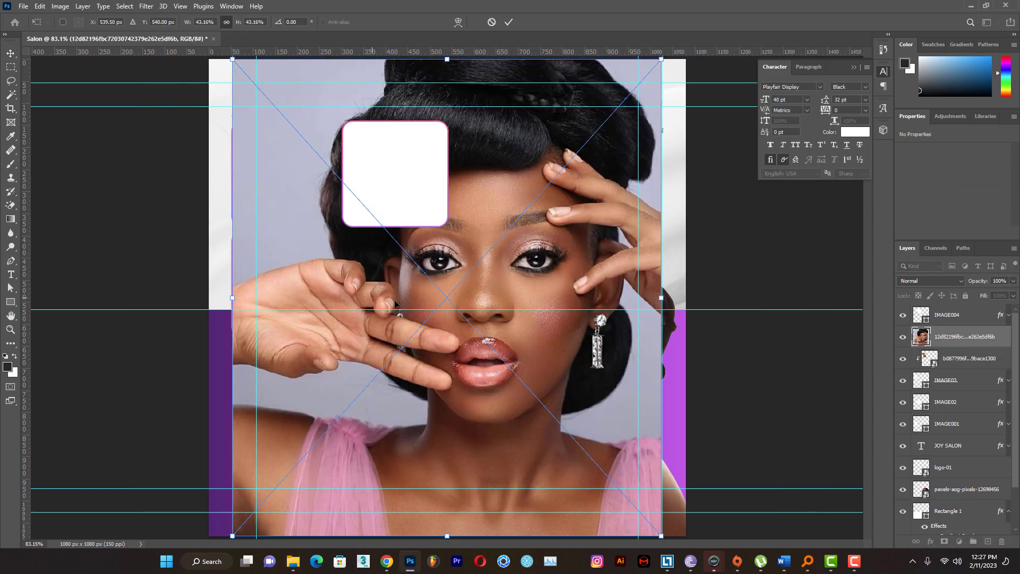
left_click_drag(662, 297, 416, 175)
left_click_drag(399, 243, 398, 234)
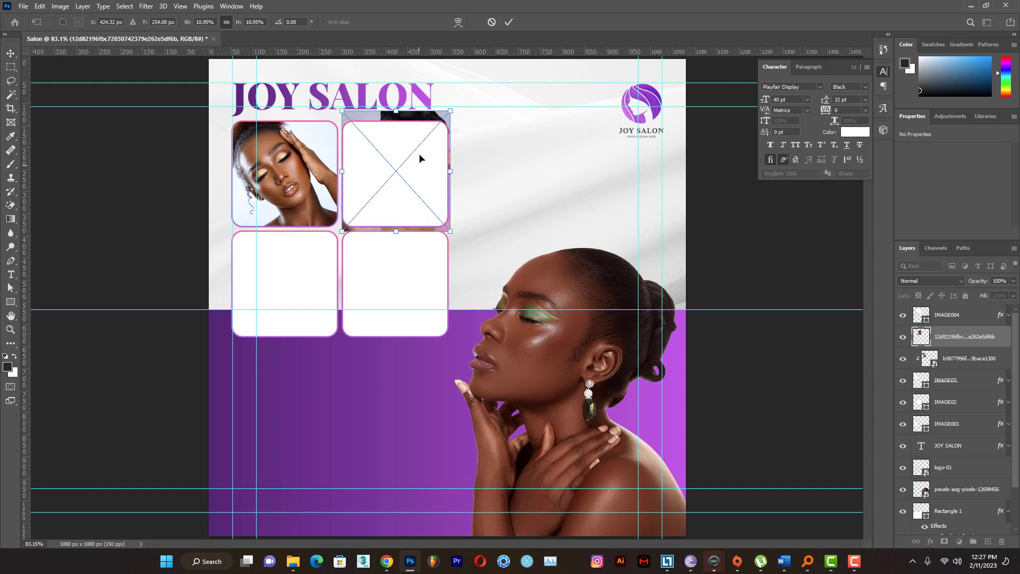
left_click_drag(410, 122, 405, 130)
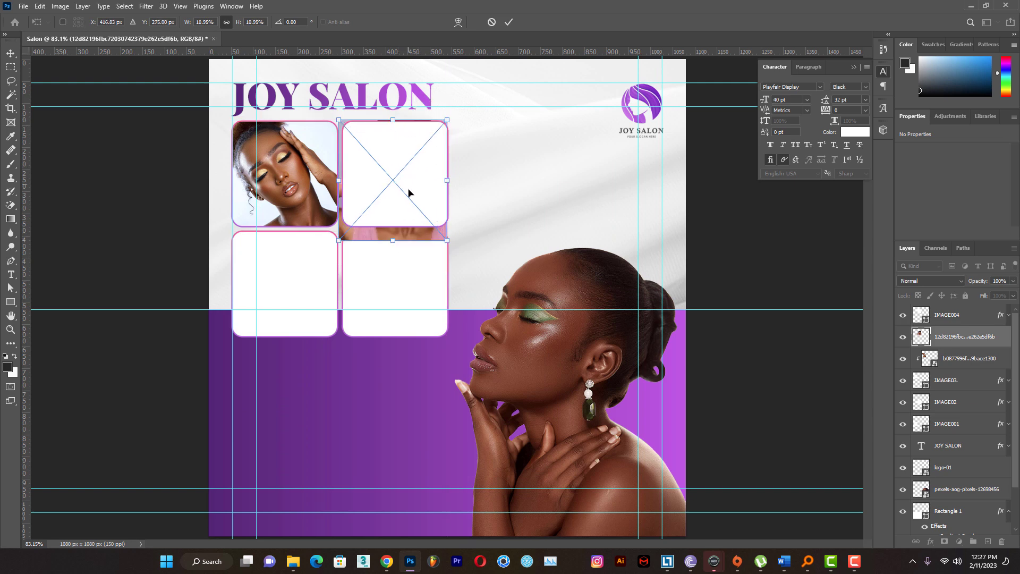
right_click(499, 52)
key("Escape")
left_click(509, 22)
key("Right")
key("Right")
key("Right")
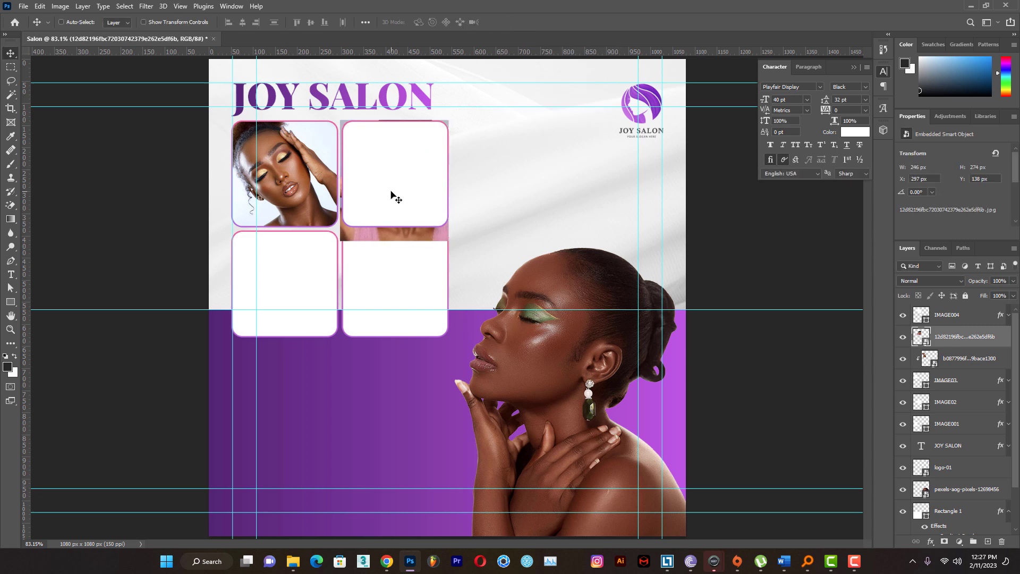
key("Up")
key("Up")
key("Up")
key("Up")
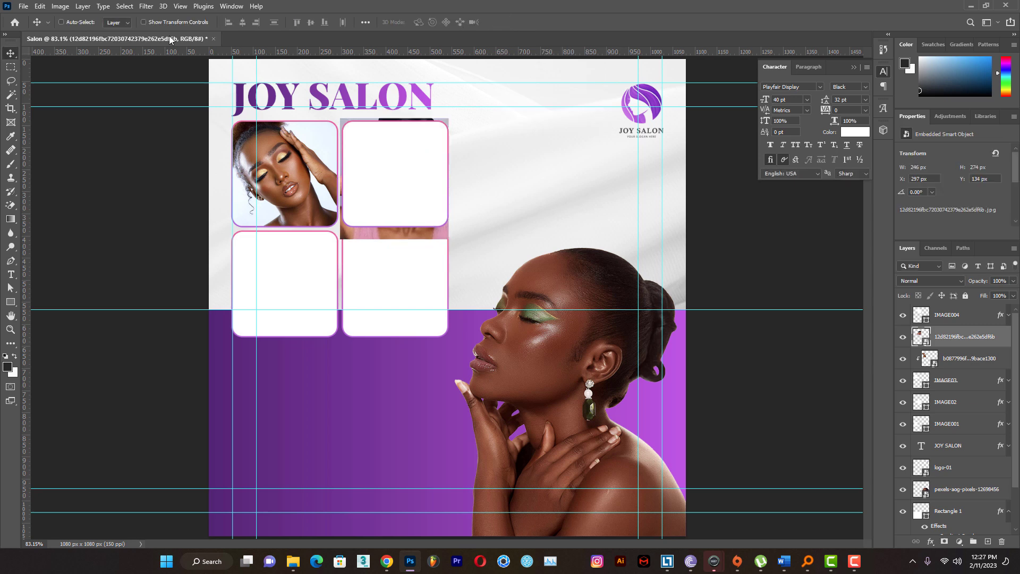
Move the portrait layer above IMAGE004 and clip it into the top-right rounded frame
left_click(391, 155)
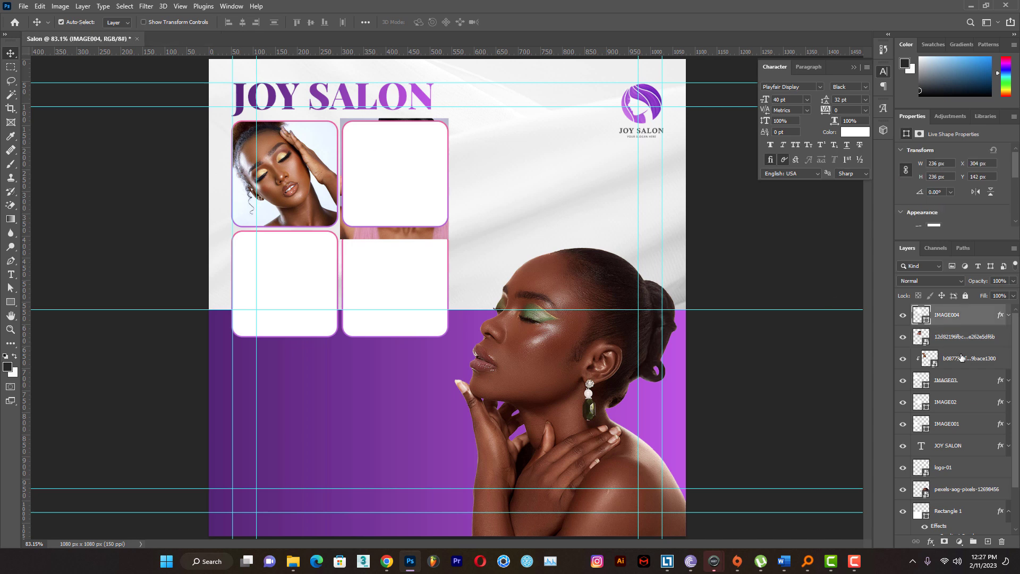
left_click(62, 23)
left_click(953, 342)
left_click_drag(954, 342, 949, 307)
right_click(957, 320)
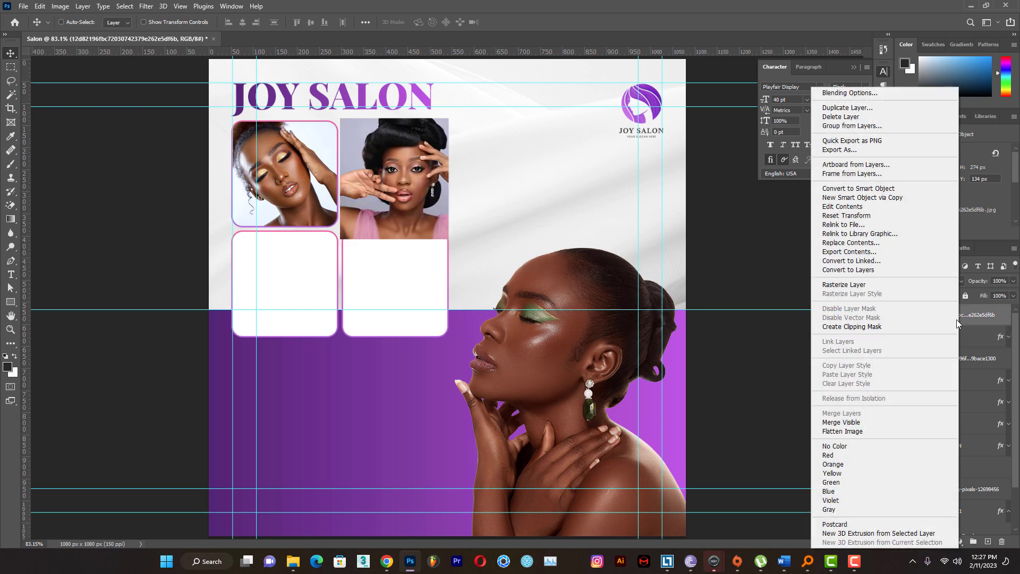
left_click(856, 326)
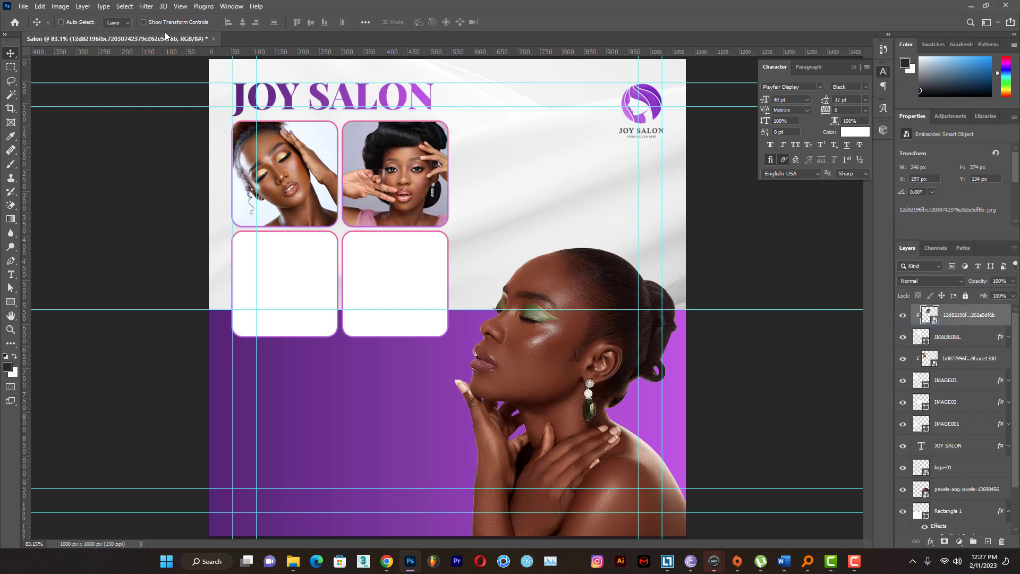
left_click(150, 22)
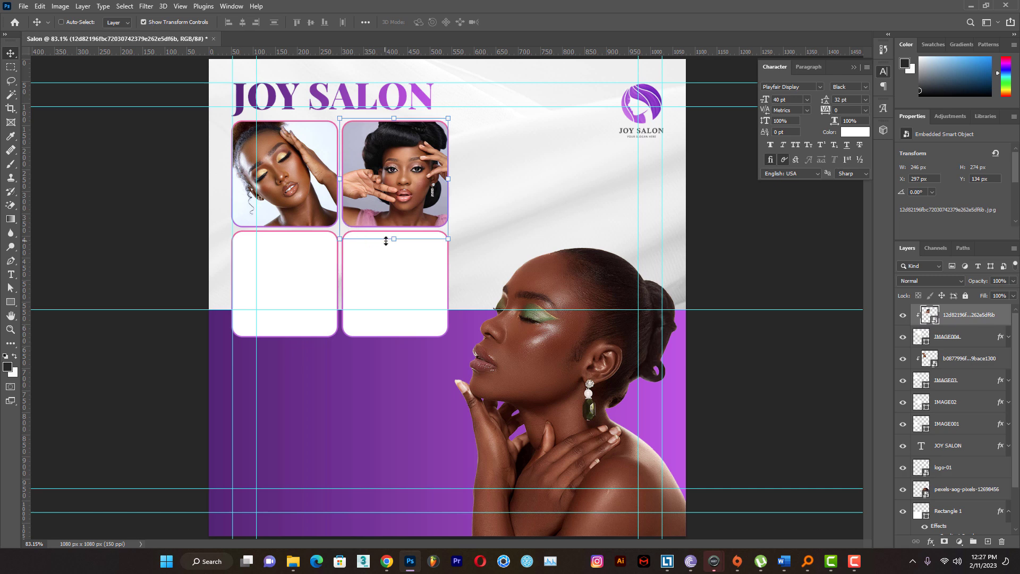
left_click(143, 22)
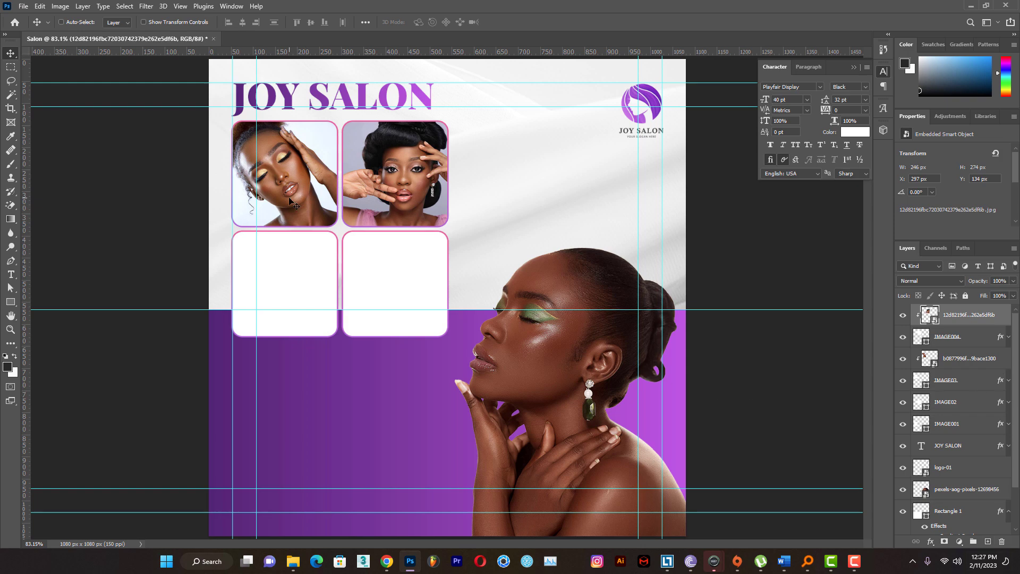
Place the EdensGlam and red-headwrap photos, clipping the headwrap photo into the lower-right frame
key("shift+ctrl+p")
double_click(525, 144)
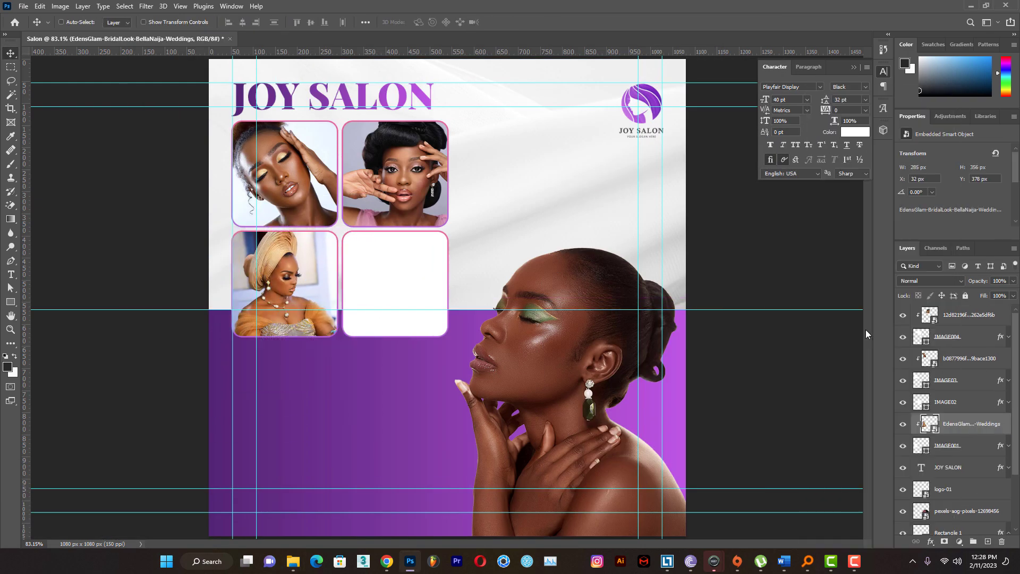
key("Return")
key("shift+ctrl+p")
double_click(79, 505)
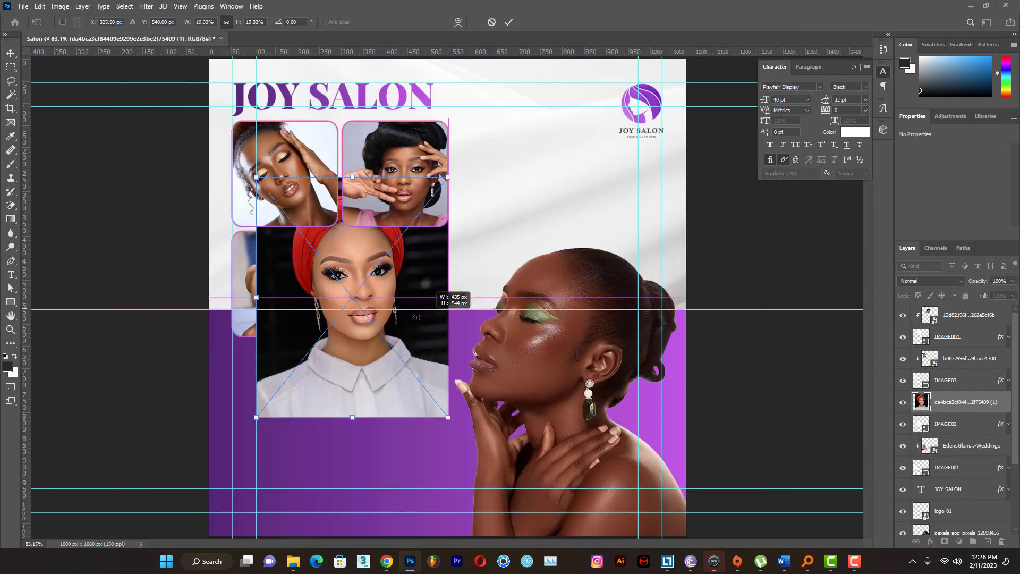
left_click_drag(373, 313, 415, 288)
key("Return")
key("ctrl+alt+g")
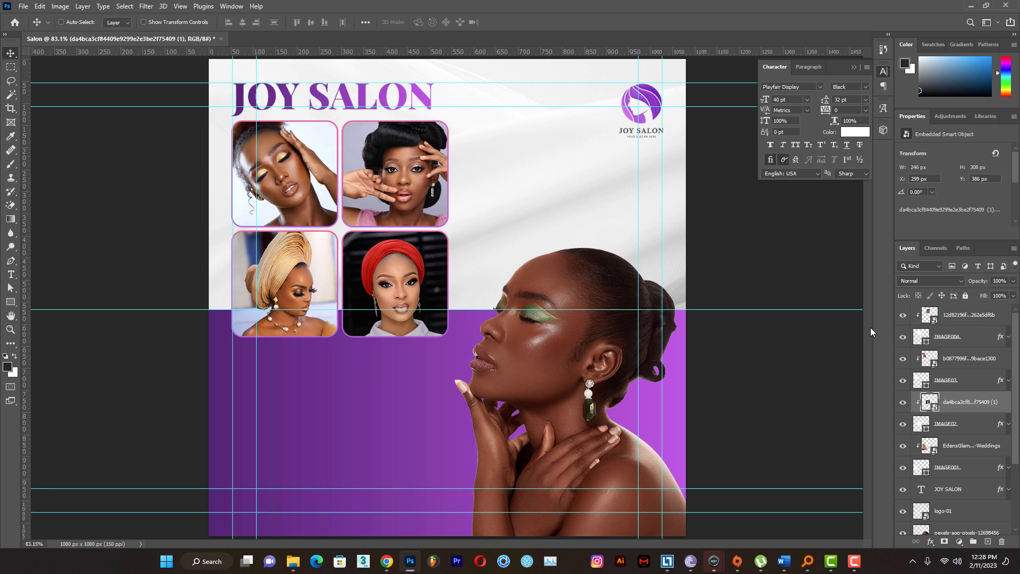
left_click(11, 274)
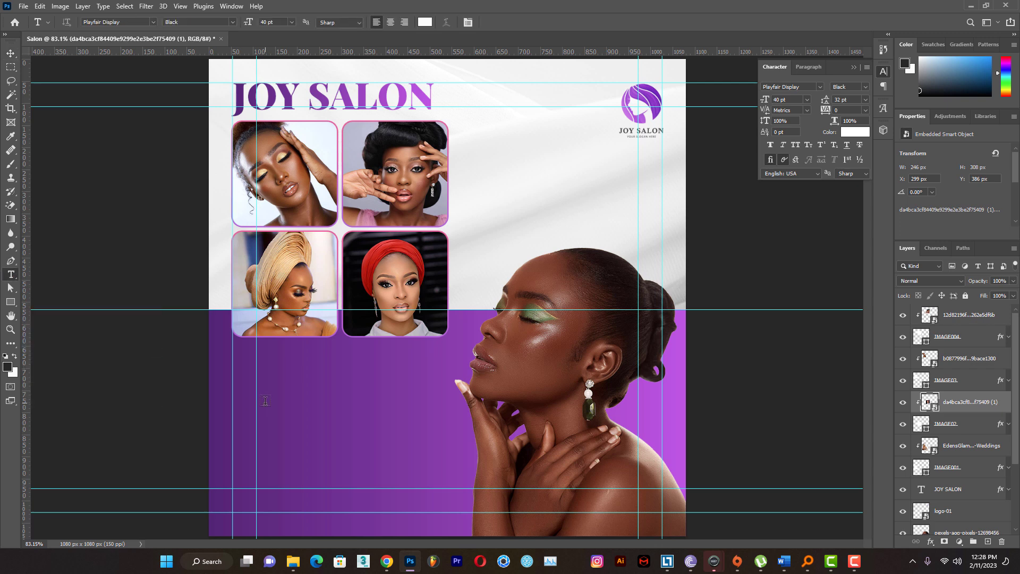
Type the 'Our Services' heading on the purple panel and make it Bold
left_click(265, 401)
type("Our Services")
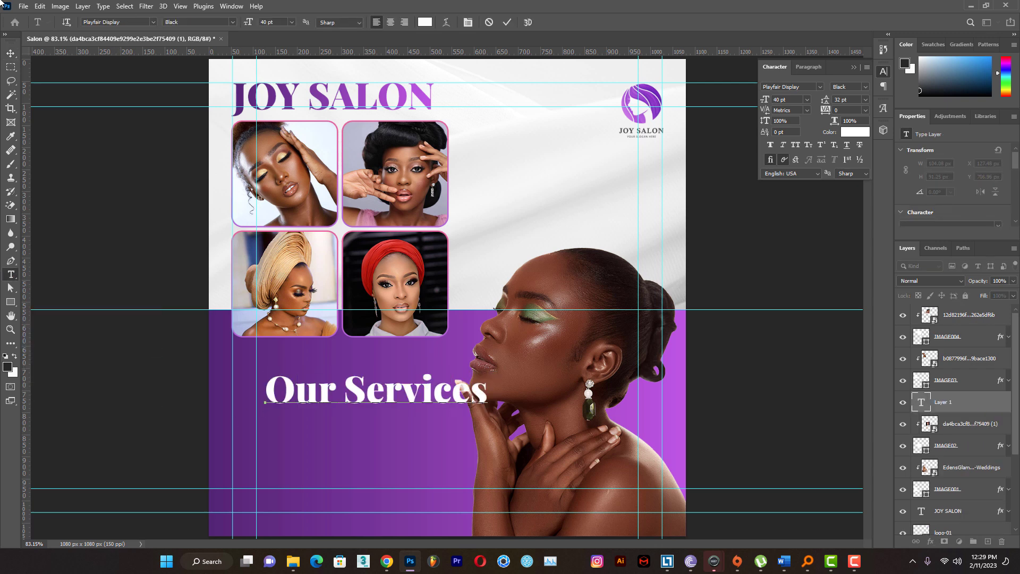
key("ctrl+a")
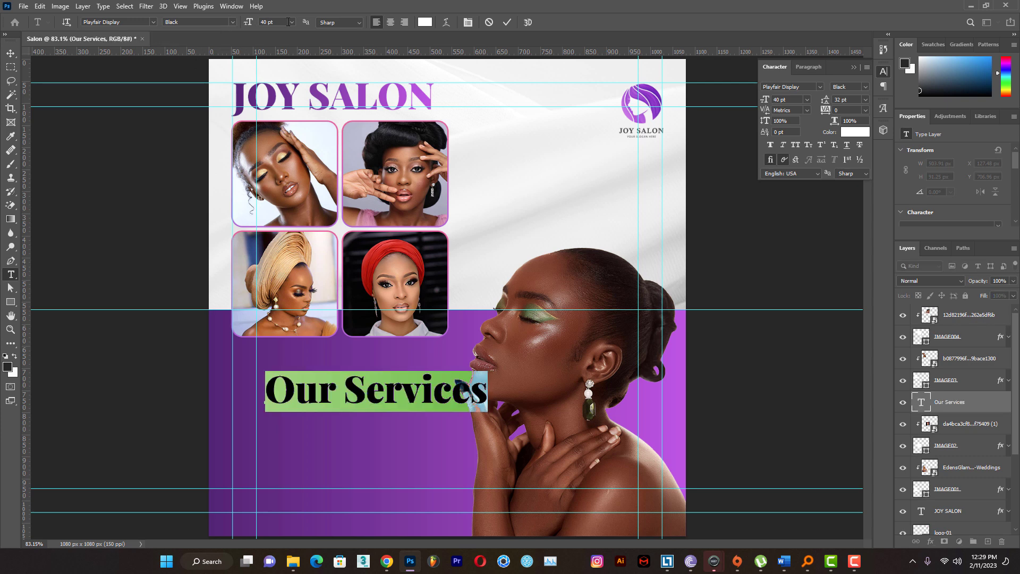
left_click(291, 22)
left_click(274, 117)
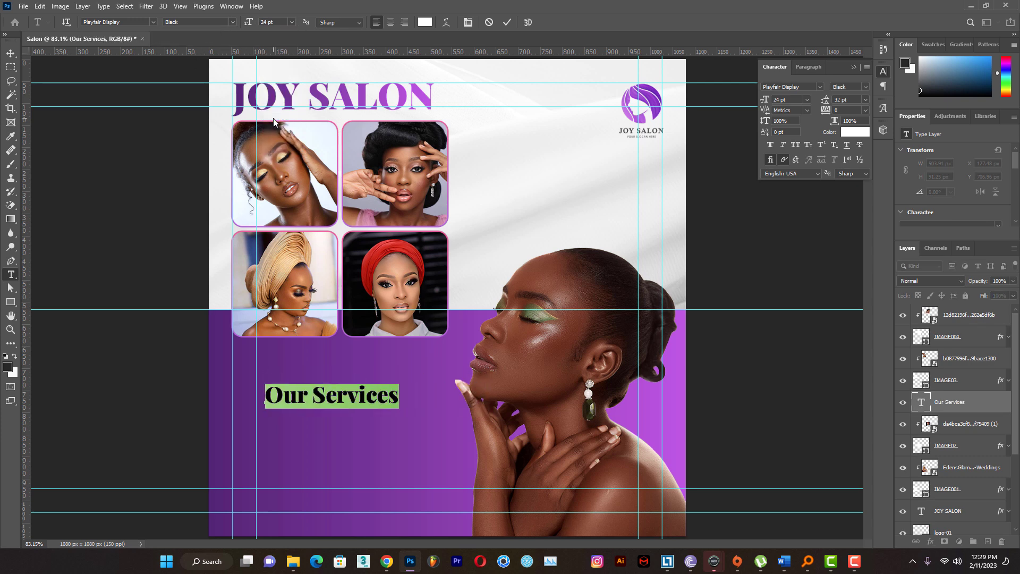
left_click(291, 22)
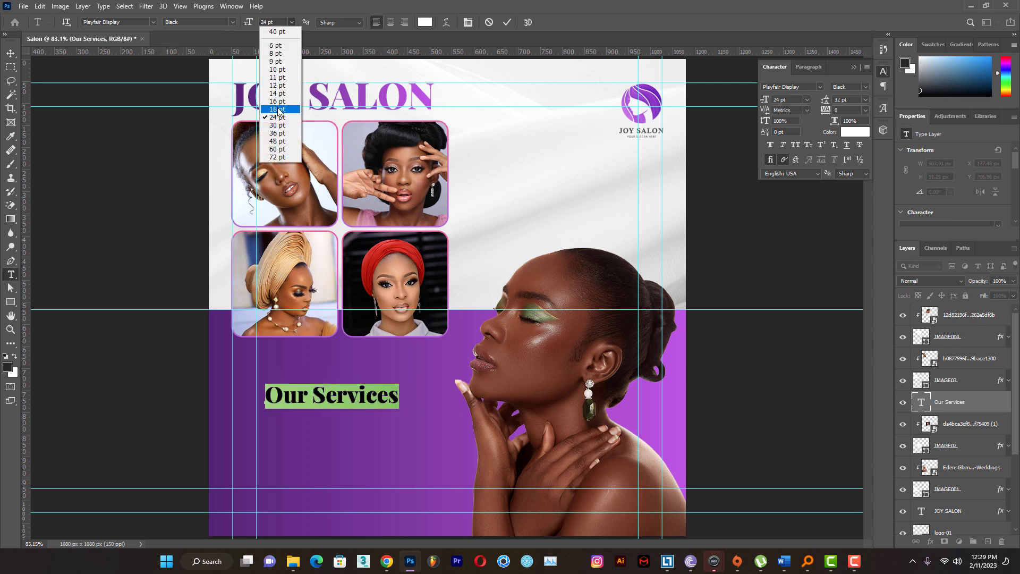
left_click(277, 100)
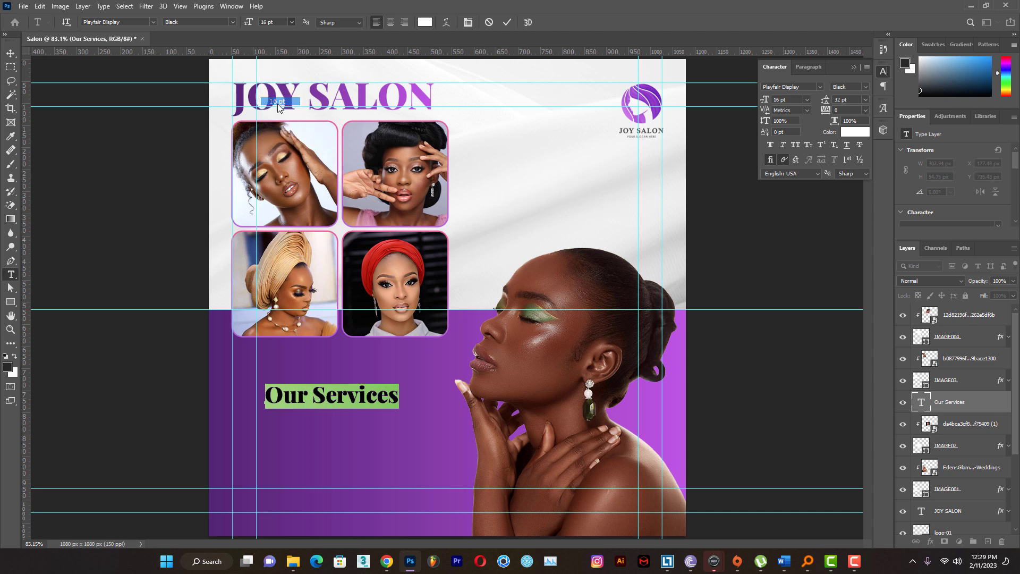
left_click(233, 22)
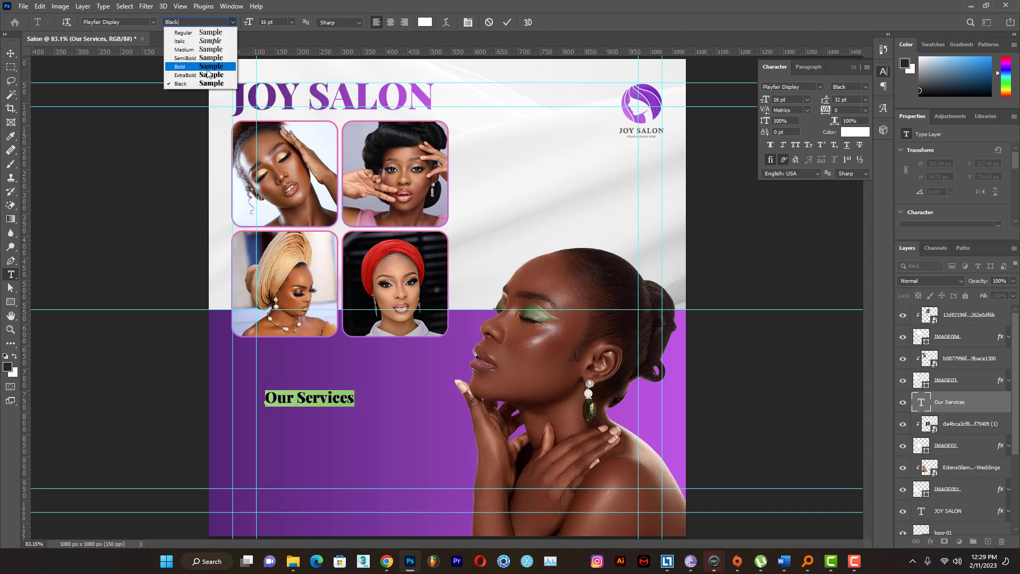
left_click(207, 67)
left_click(508, 23)
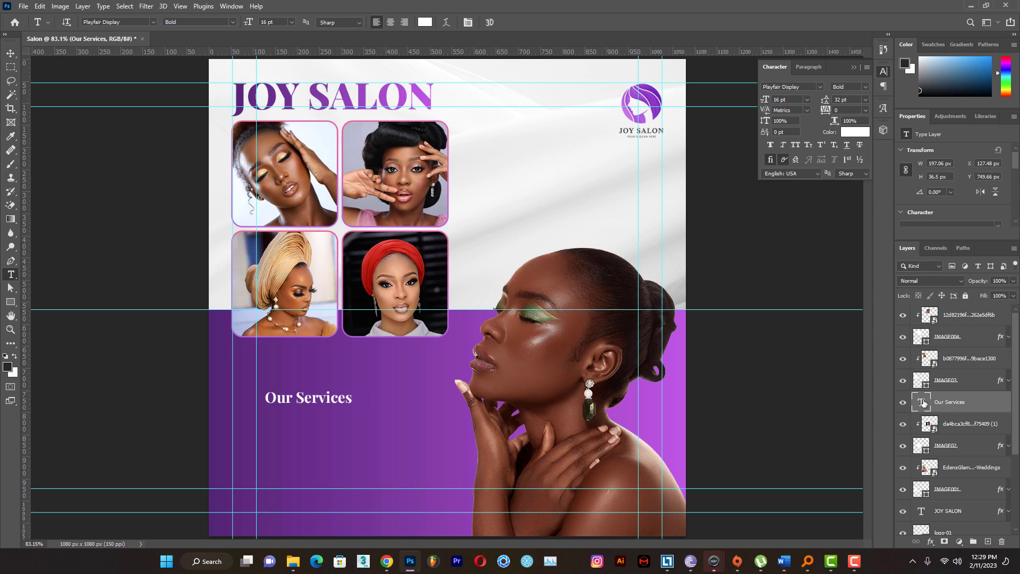
Resize the heading to 18 pt and move it up and left onto the guides
double_click(923, 403)
left_click(291, 22)
left_click(277, 111)
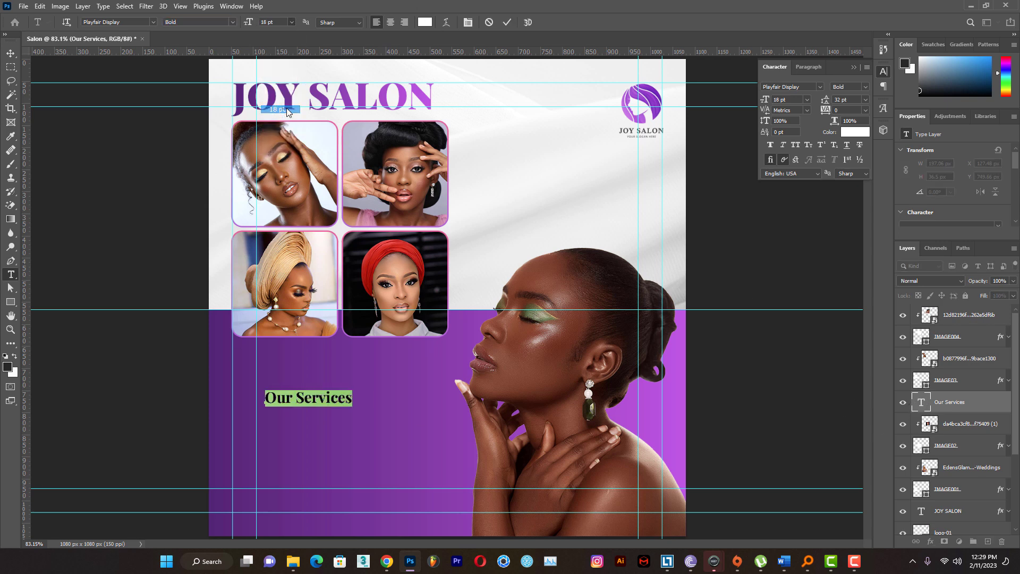
left_click(507, 22)
key("v")
left_click_drag(326, 399, 295, 366)
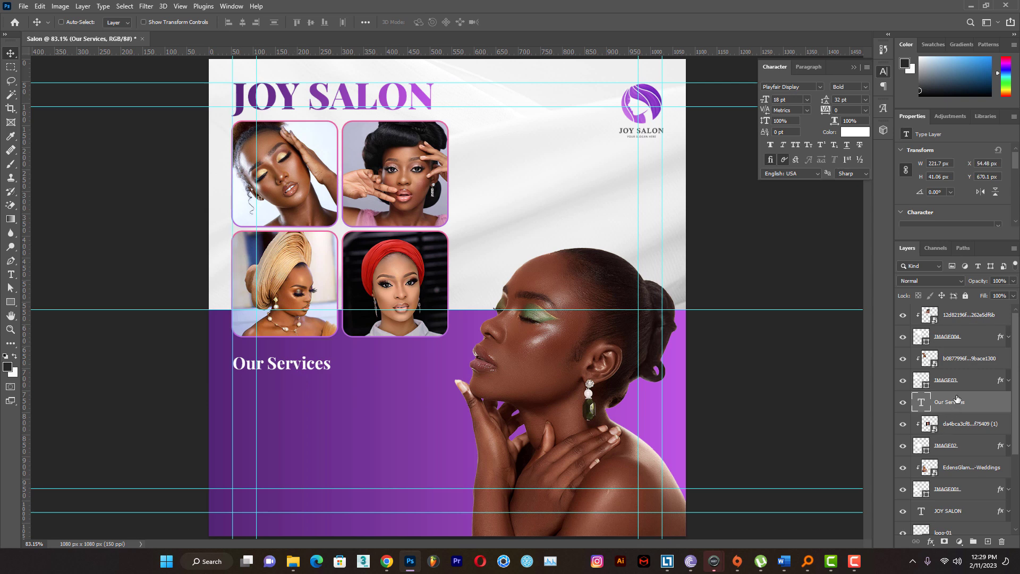
Duplicate the heading layer, place the copy lower down and select its text
left_click_drag(956, 399, 988, 540)
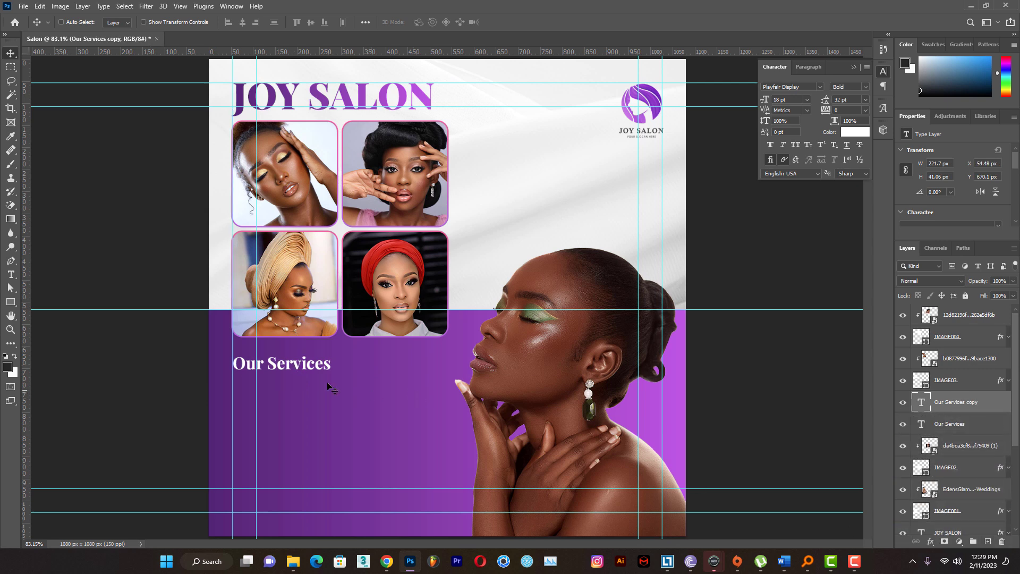
left_click_drag(293, 368, 344, 404)
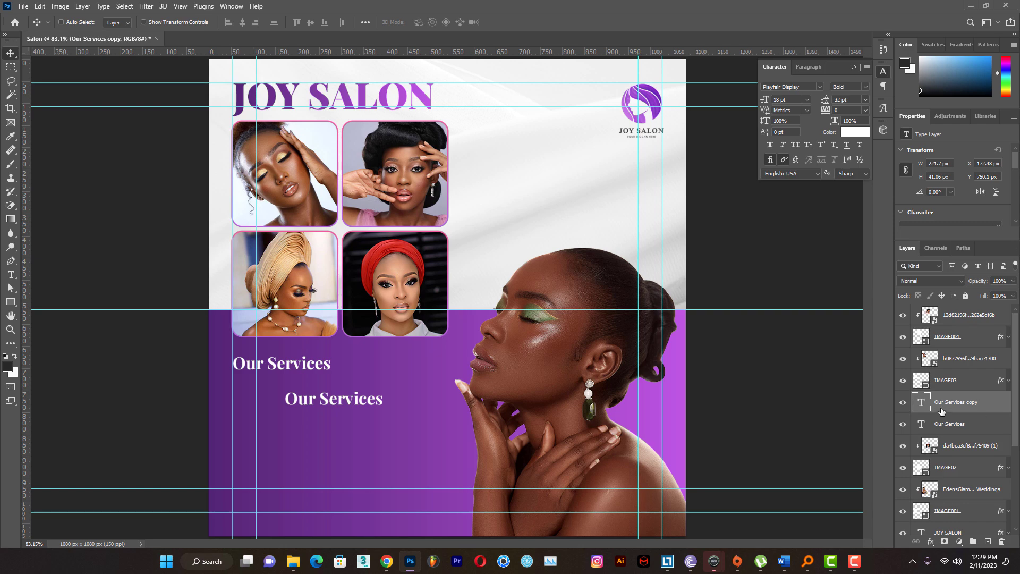
double_click(921, 402)
Copy the six service lines, Braiding through Training, from Word and paste them over the duplicate heading
left_click(782, 562)
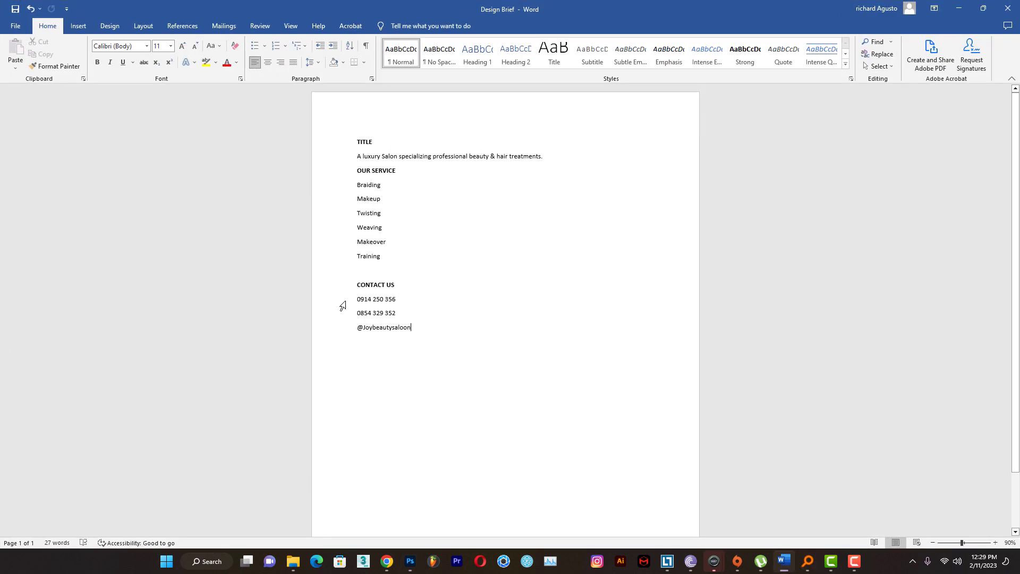
left_click_drag(367, 199, 384, 254)
key("ctrl+c")
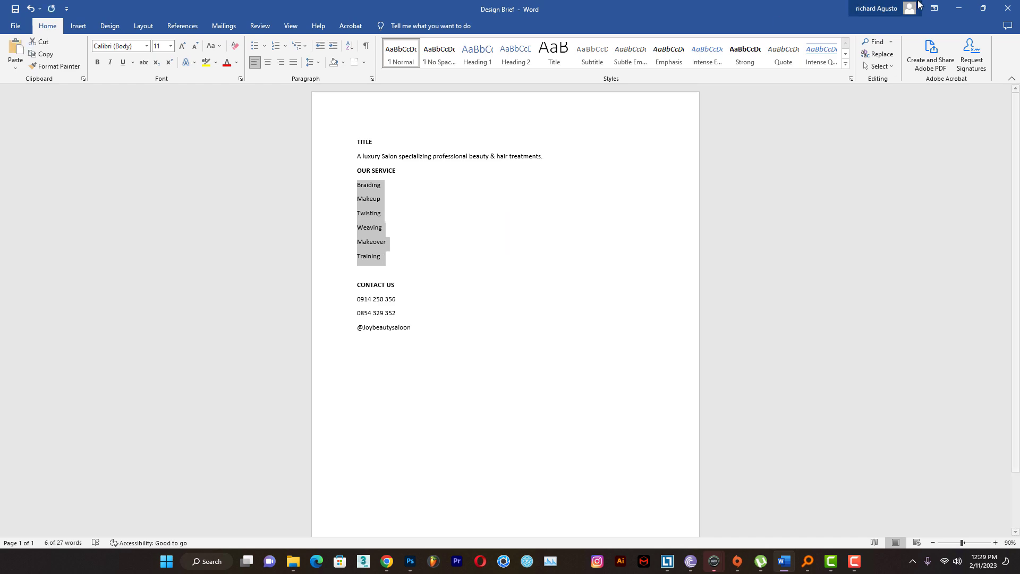
key("alt+Tab")
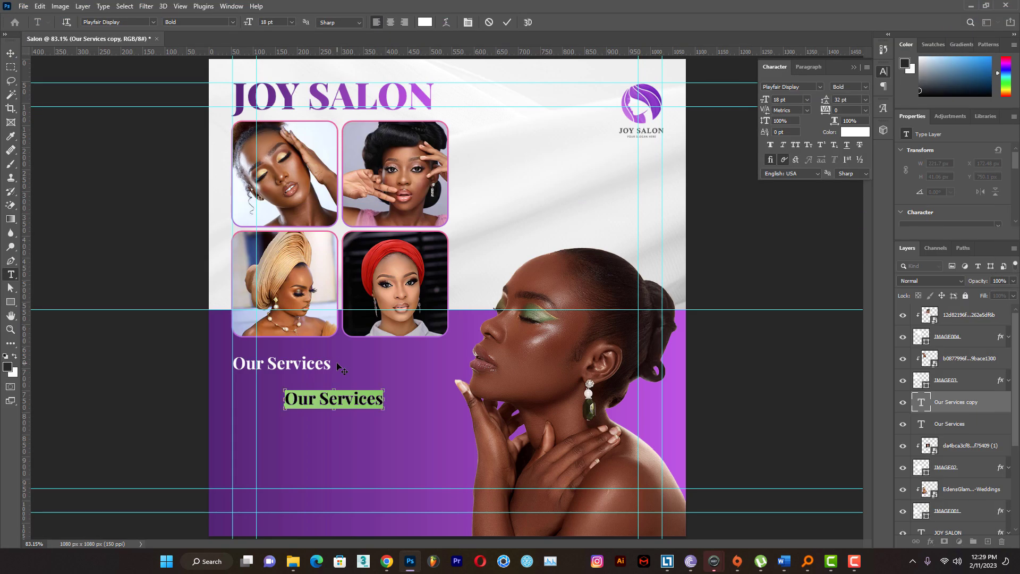
key("ctrl+v")
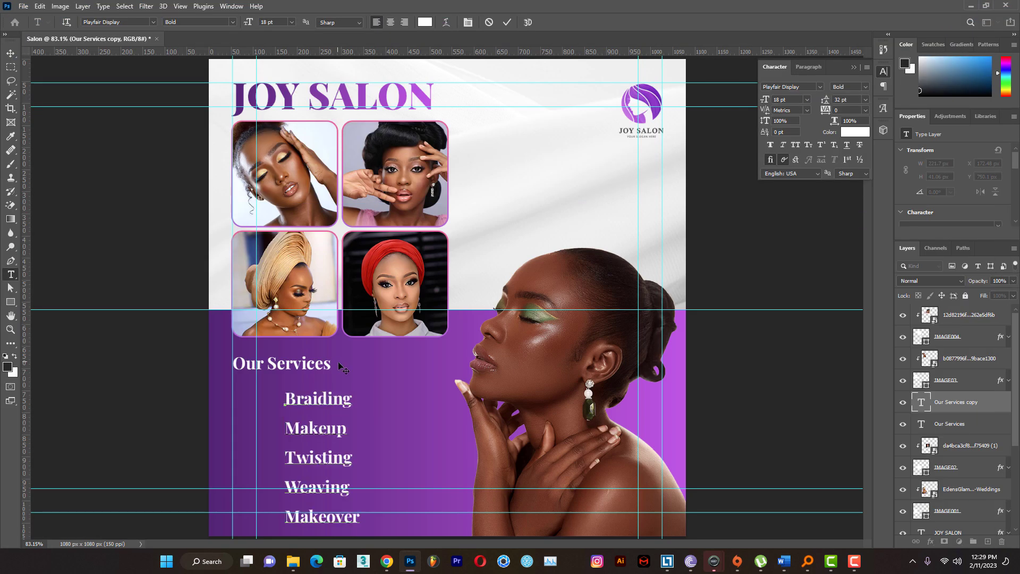
Give the services list auto leading, 14 pt size and Playfair Display Medium
double_click(919, 408)
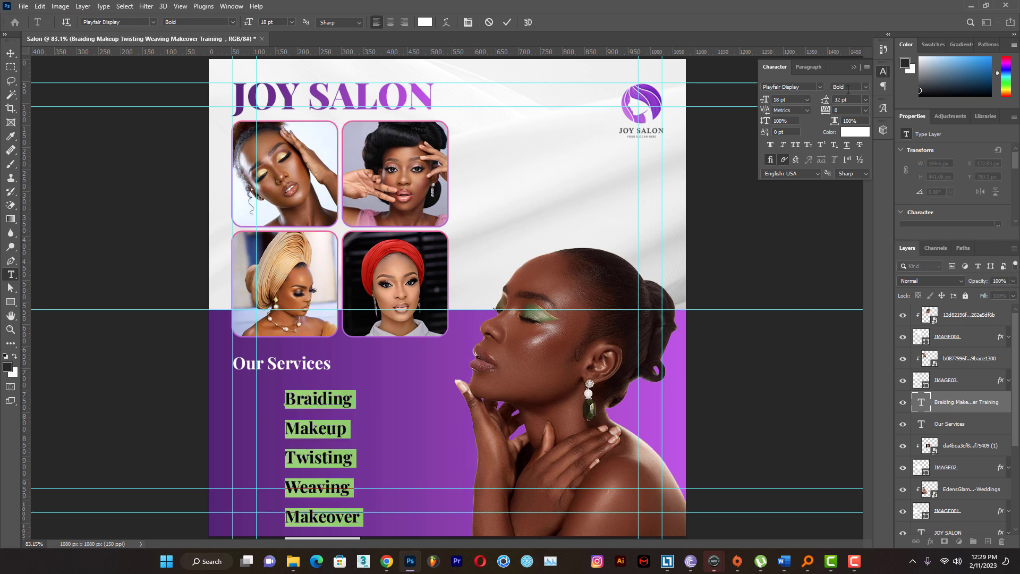
left_click(865, 100)
left_click(849, 107)
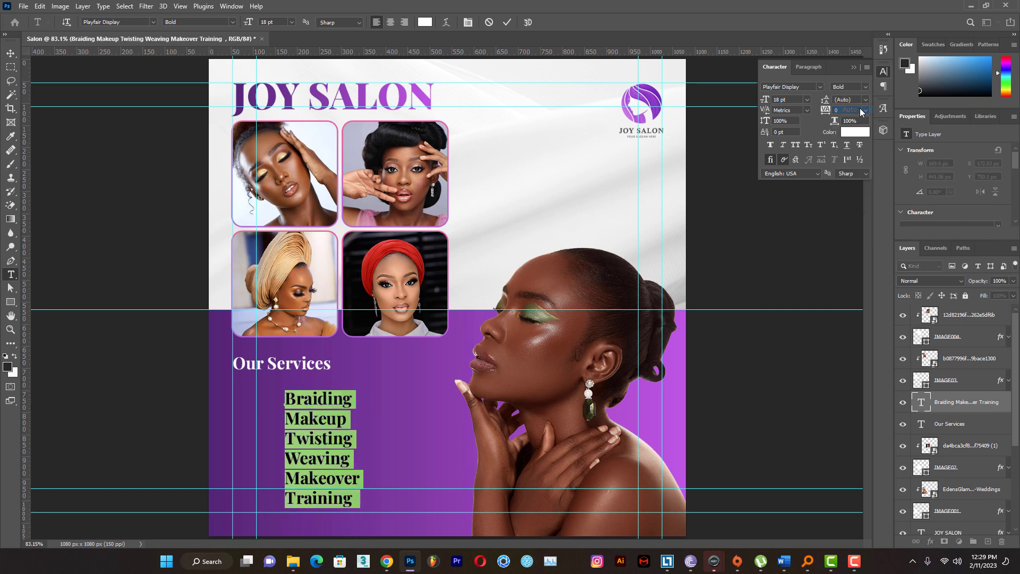
left_click(807, 100)
left_click(793, 169)
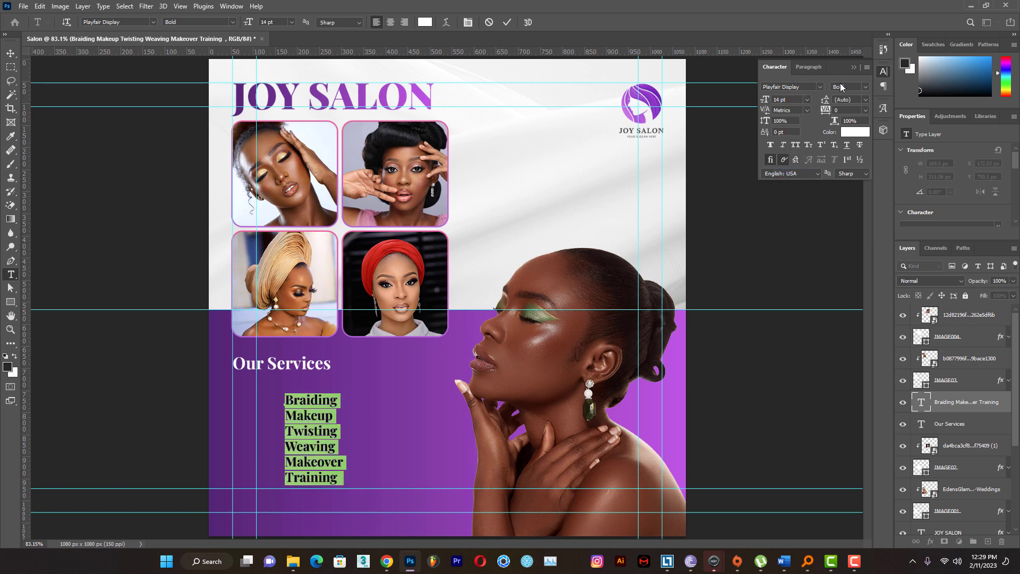
left_click(863, 88)
left_click(860, 117)
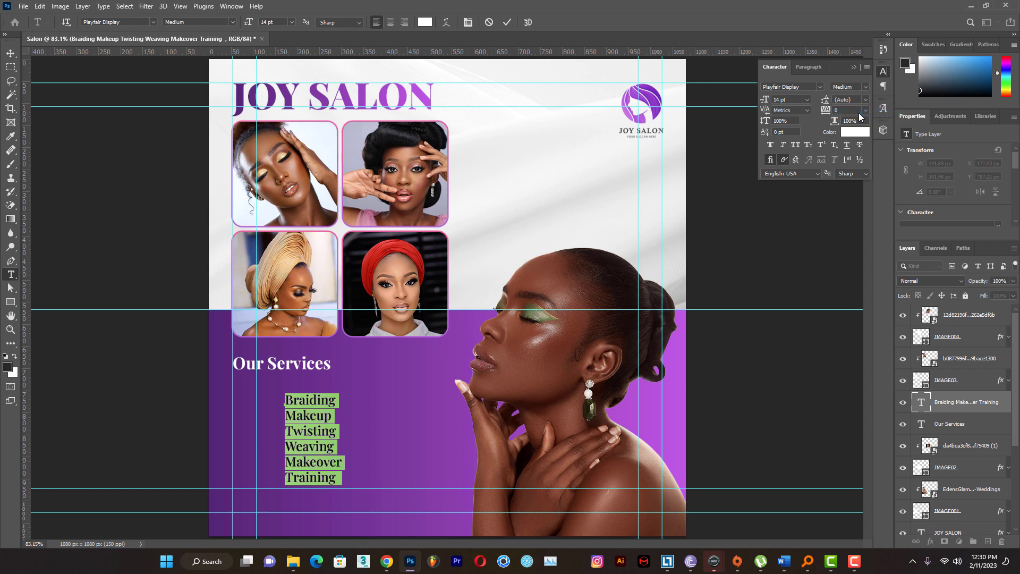
Set the list's tracking to 25, commit, and move it under the heading
left_click(866, 110)
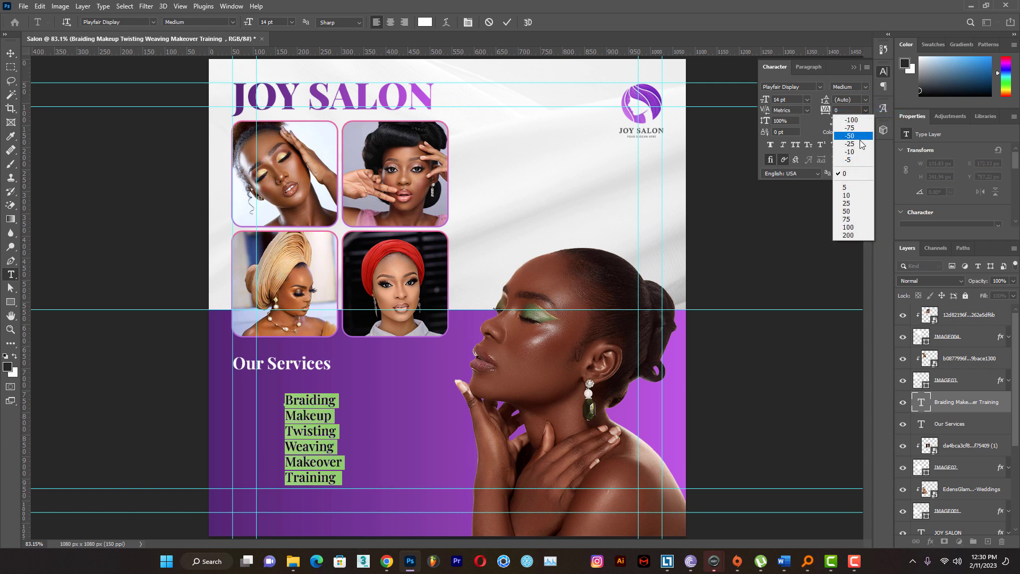
left_click(852, 194)
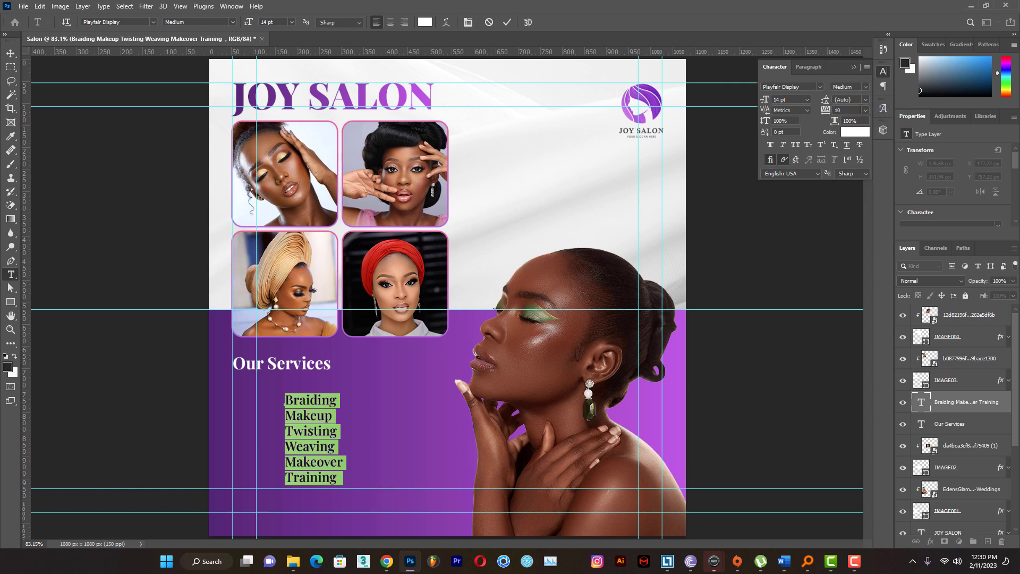
left_click(866, 110)
left_click(865, 111)
left_click(866, 110)
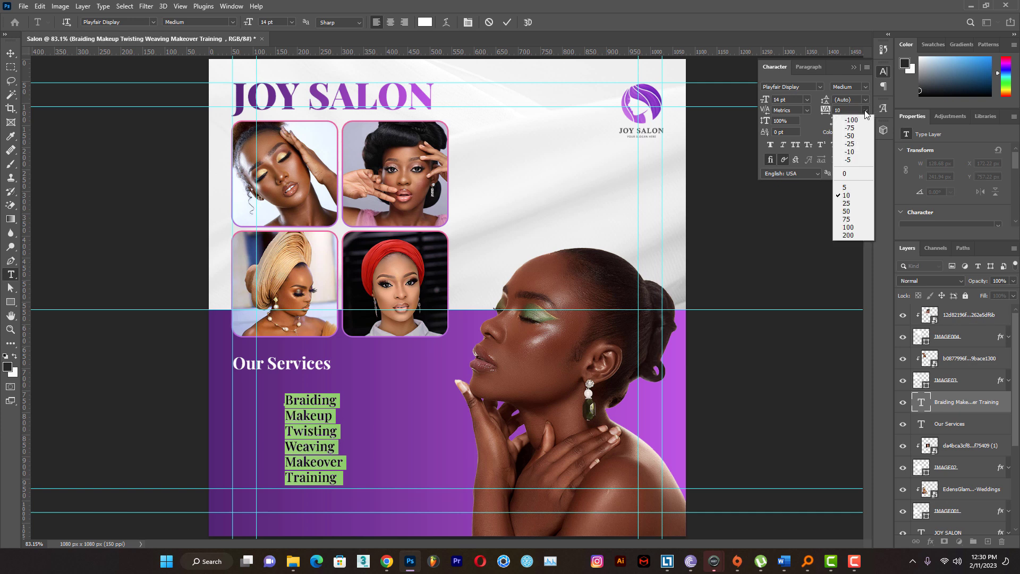
left_click(844, 203)
left_click(507, 22)
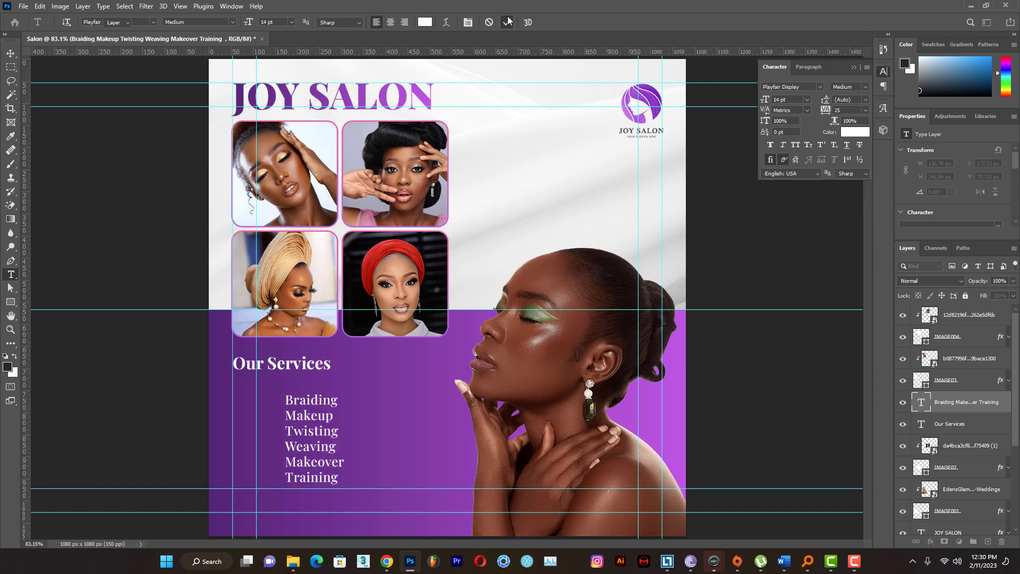
key("v")
left_click_drag(312, 436, 282, 417)
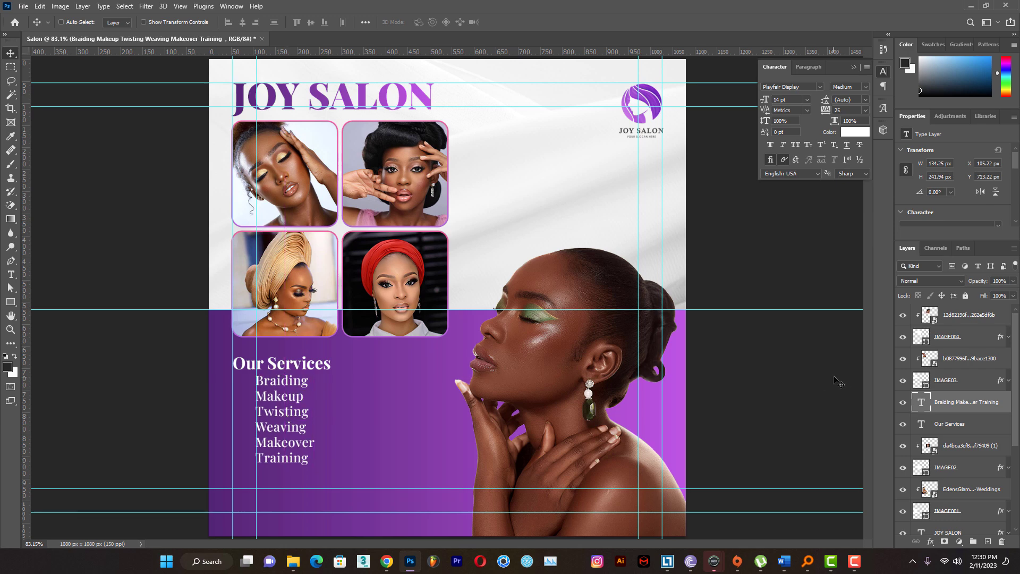
Restyle the services list as Poppins Regular 13 pt with 17 pt leading
double_click(923, 402)
left_click(153, 21)
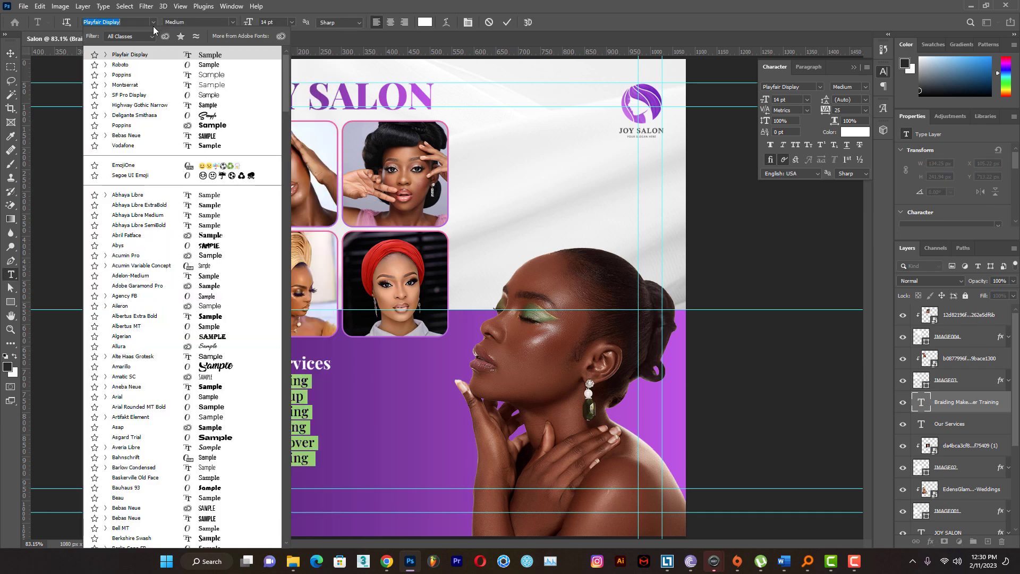
left_click(148, 77)
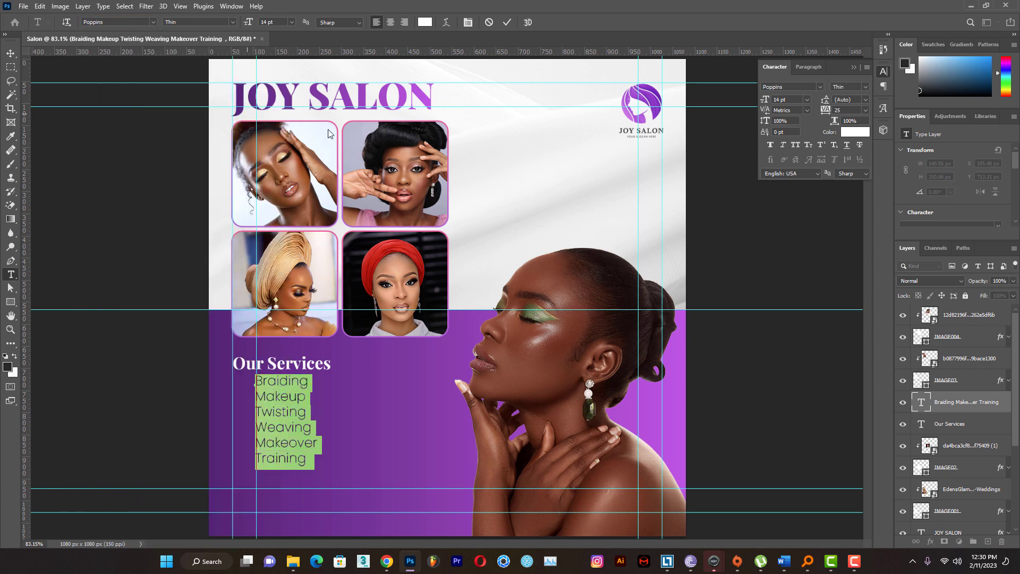
left_click(866, 87)
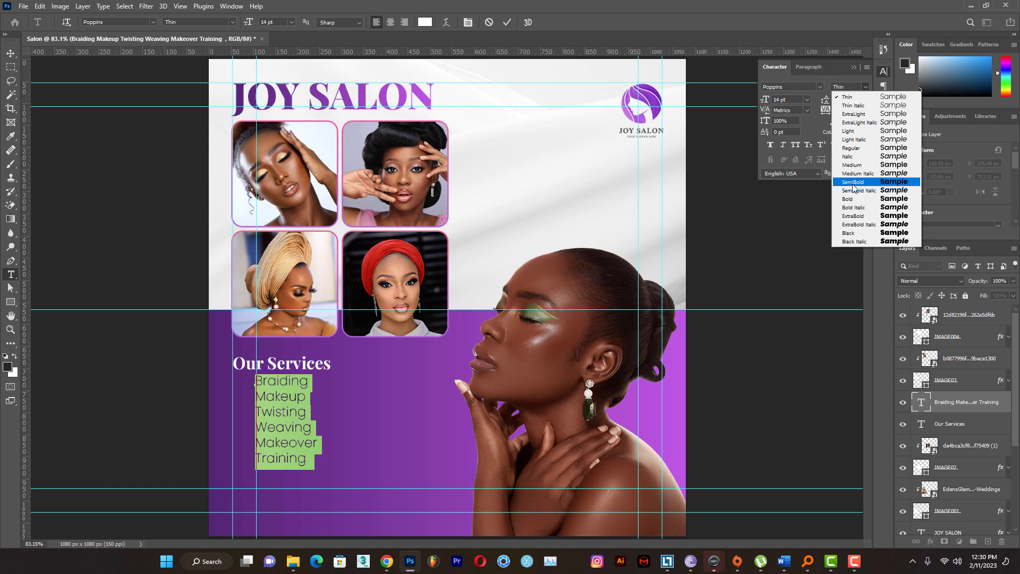
left_click(853, 149)
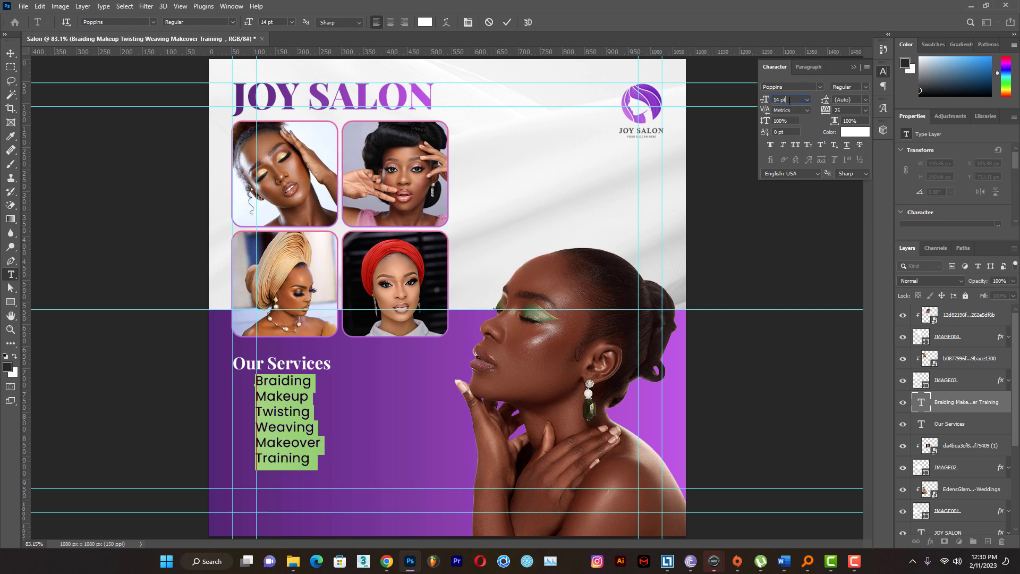
key("Down")
key("Down")
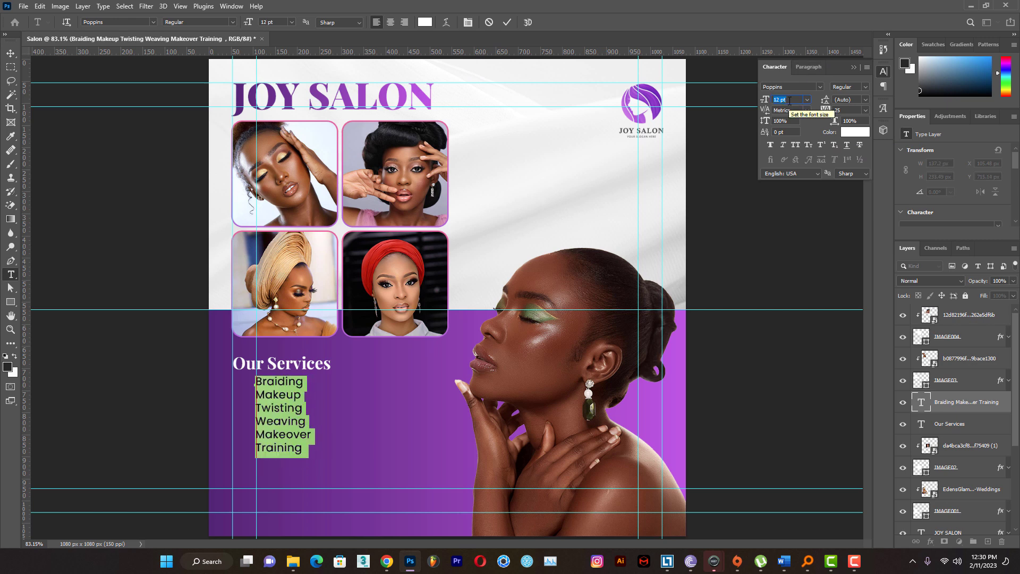
key("Up")
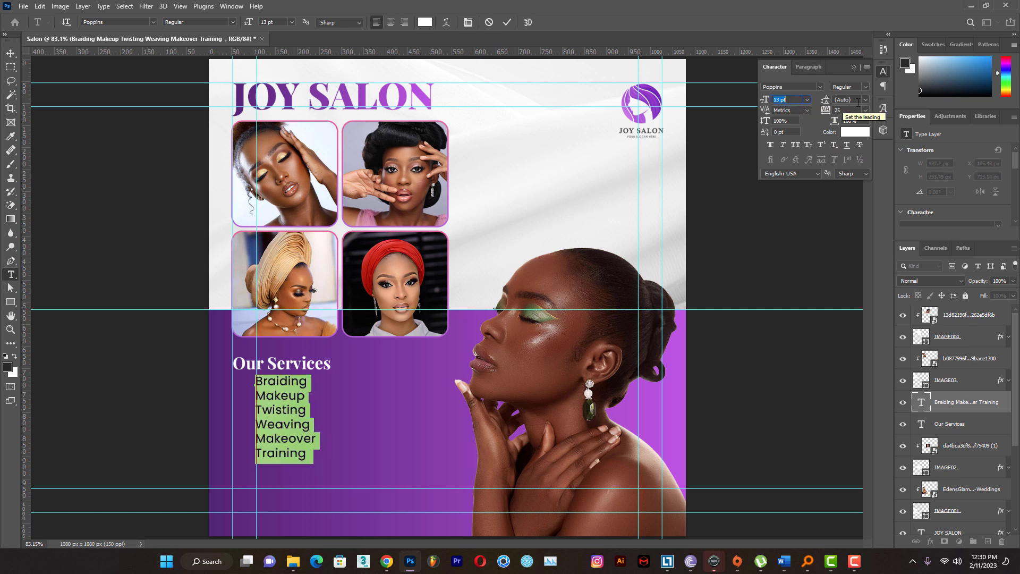
left_click(850, 100)
key("Up")
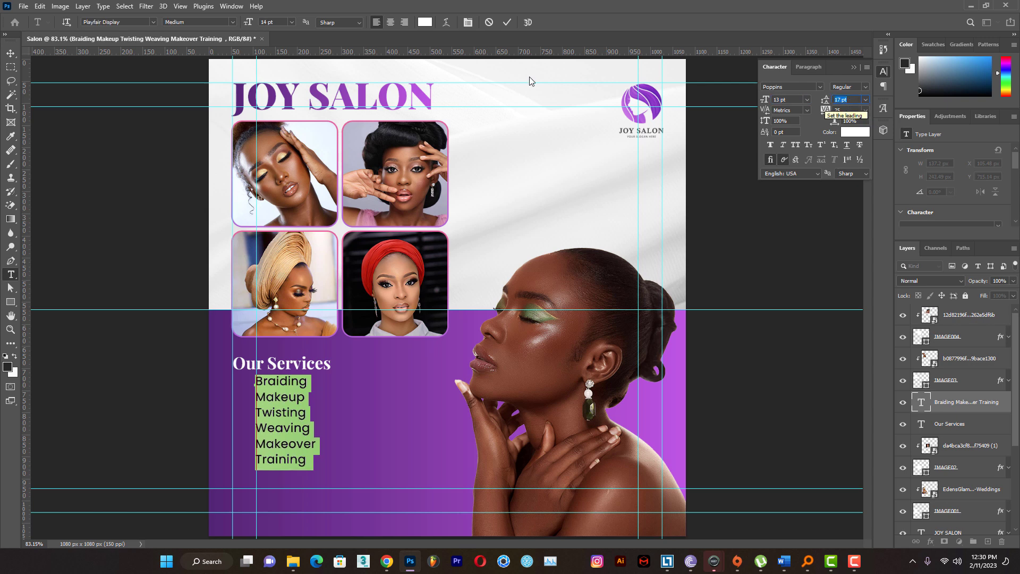
key("ctrl+Return")
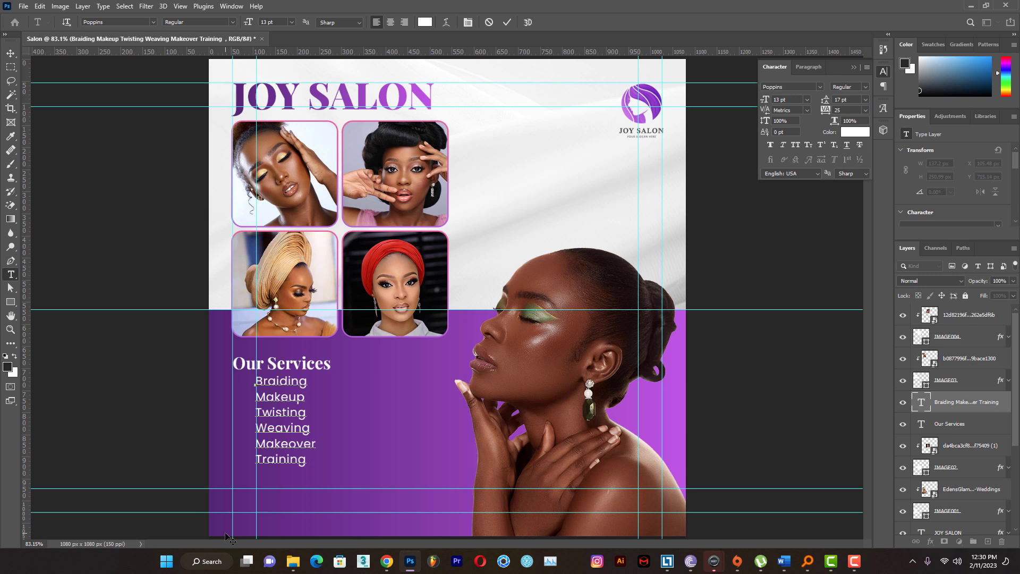
Append '& Many More' after Training and commit the text
type("& Many More")
left_click(506, 21)
key("v")
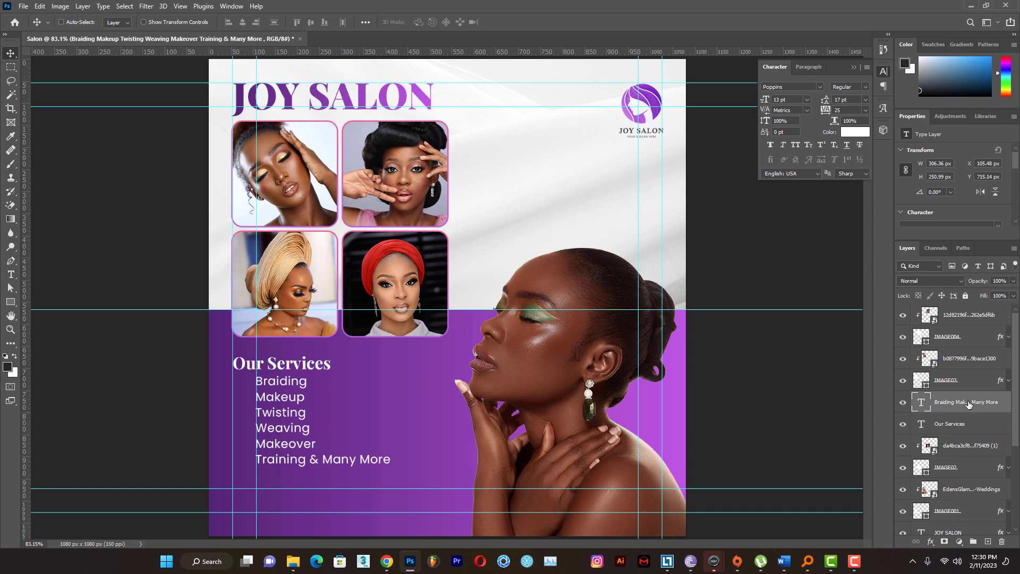
Move both text layers to the top of the stack and select the photo tile layers through IMAGE001
left_click(950, 425, "shift")
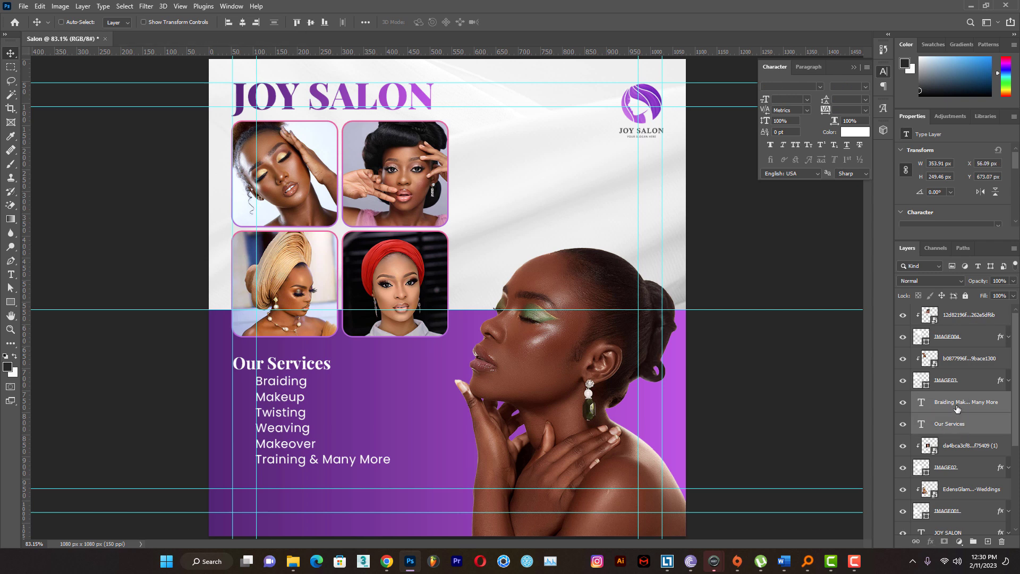
left_click_drag(956, 408, 956, 314)
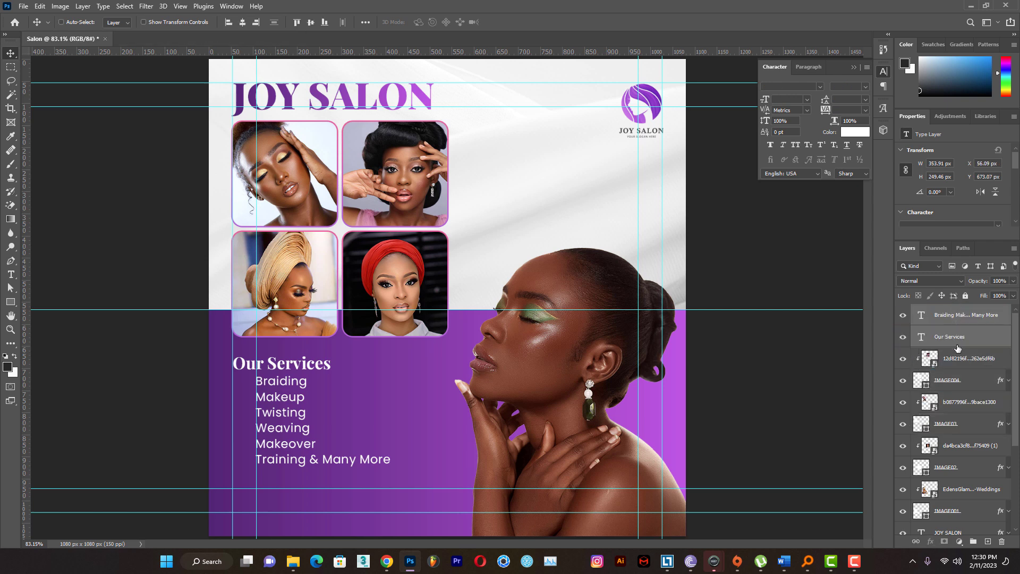
left_click(954, 360)
scroll(960, 408, "down", 5)
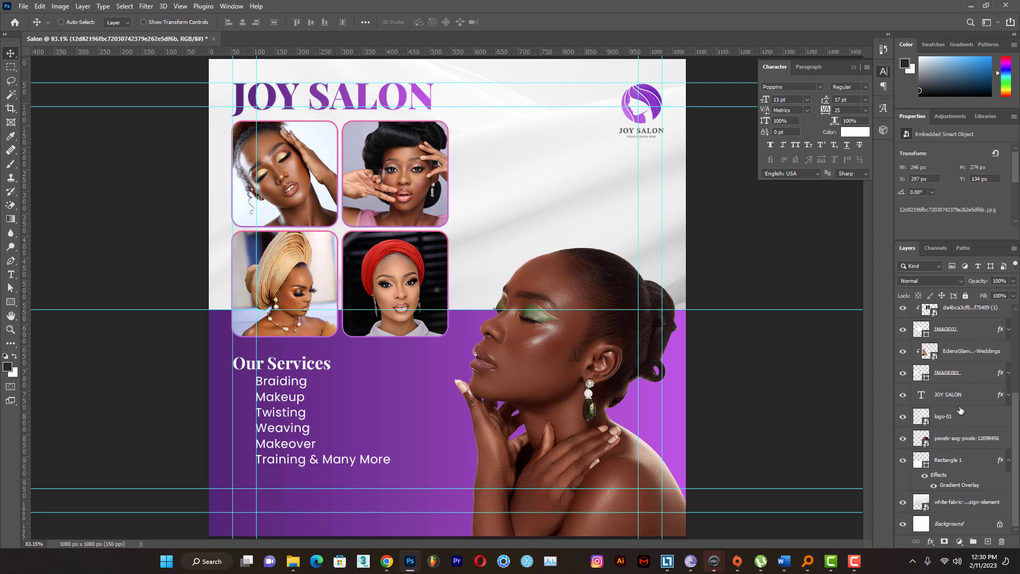
left_click(977, 379)
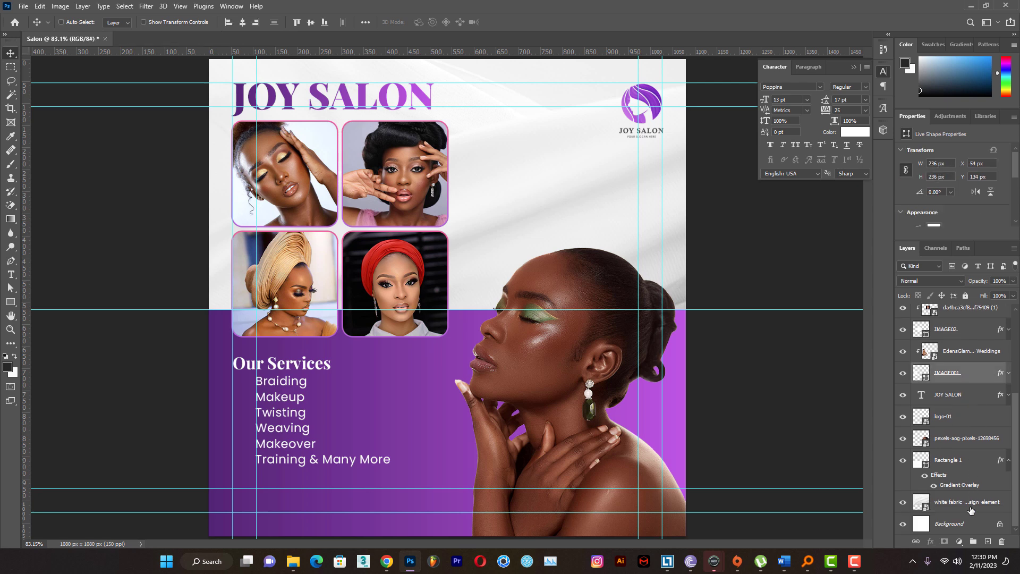
scroll(971, 510, "up", 5)
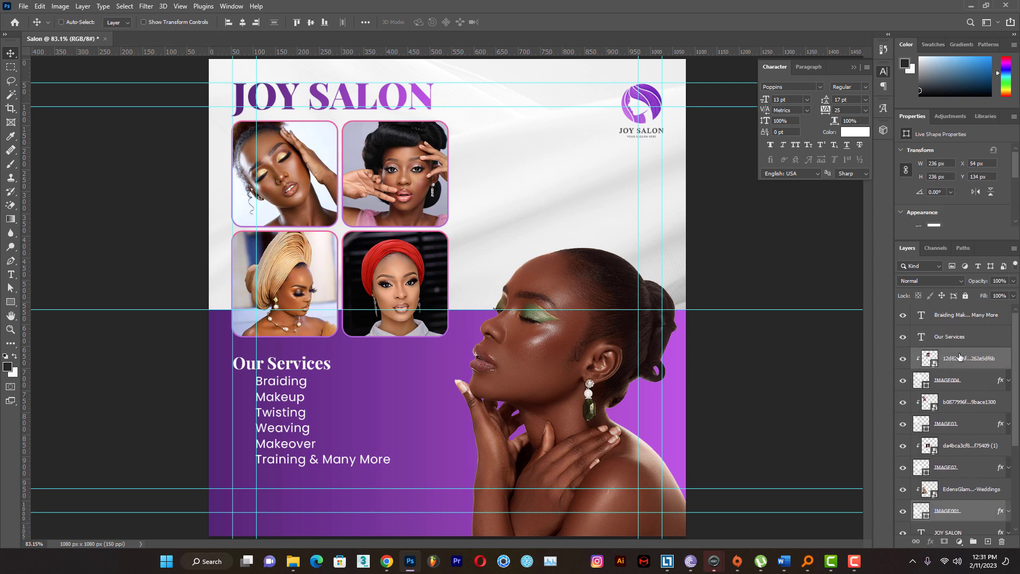
left_click(954, 357)
scroll(959, 383, "down", 5)
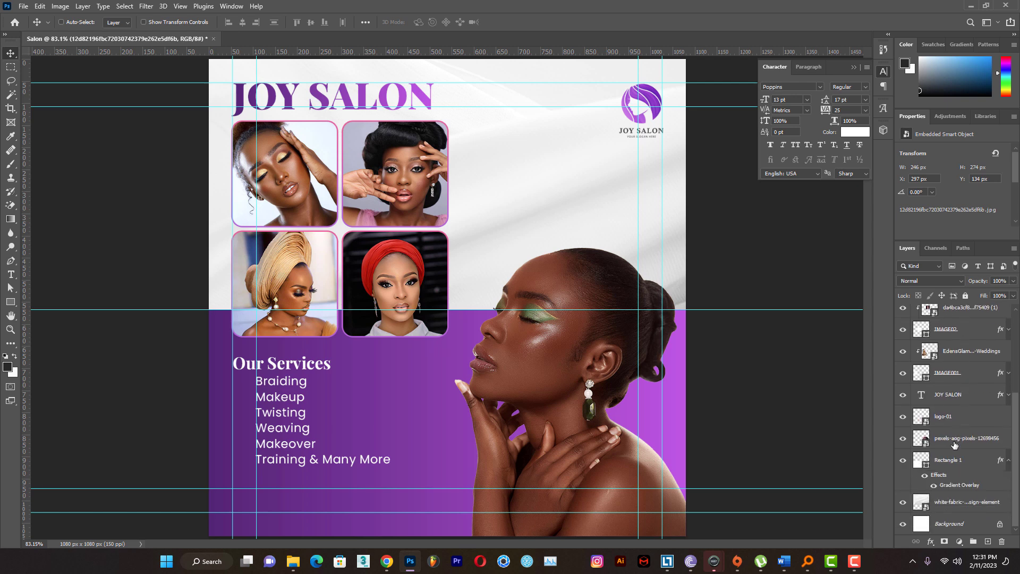
left_click(972, 375, "shift")
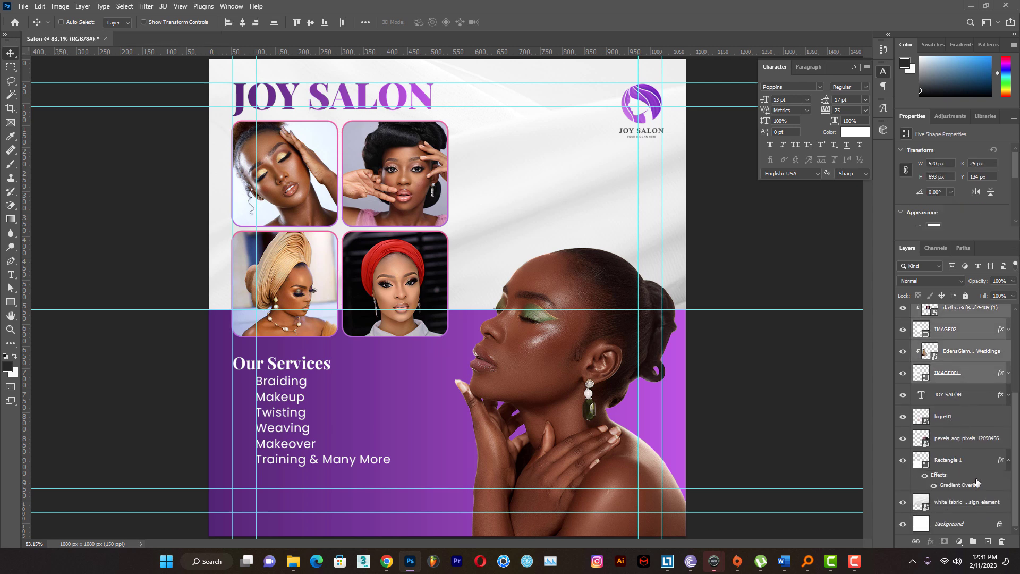
Group the selected photo tile layers and name the group 'images'
left_click(974, 541)
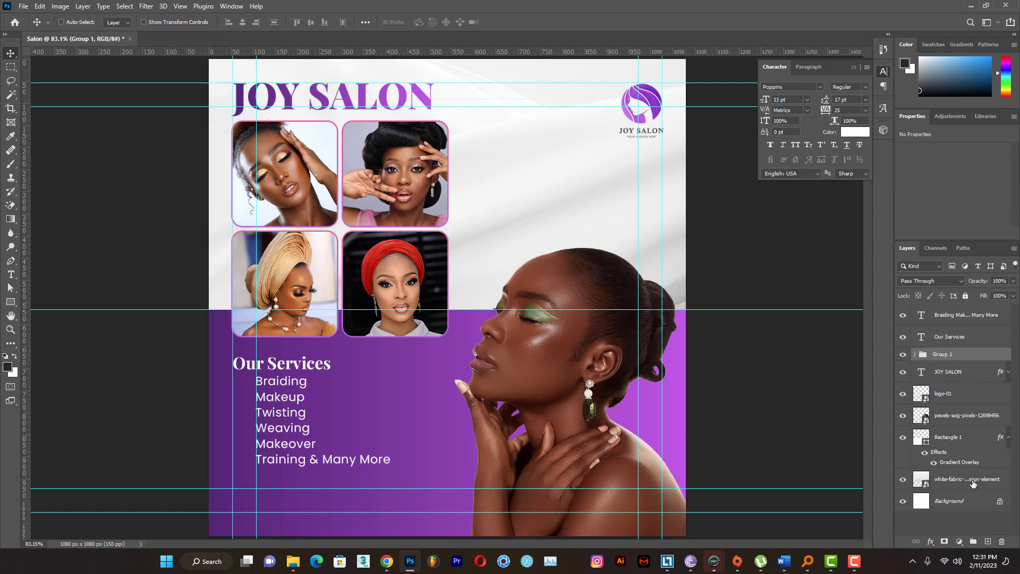
left_click(903, 355)
left_click(903, 355)
double_click(942, 354)
type("images")
key("Return")
Draw a small circle on the purple panel with the Ellipse Tool
left_click(975, 343)
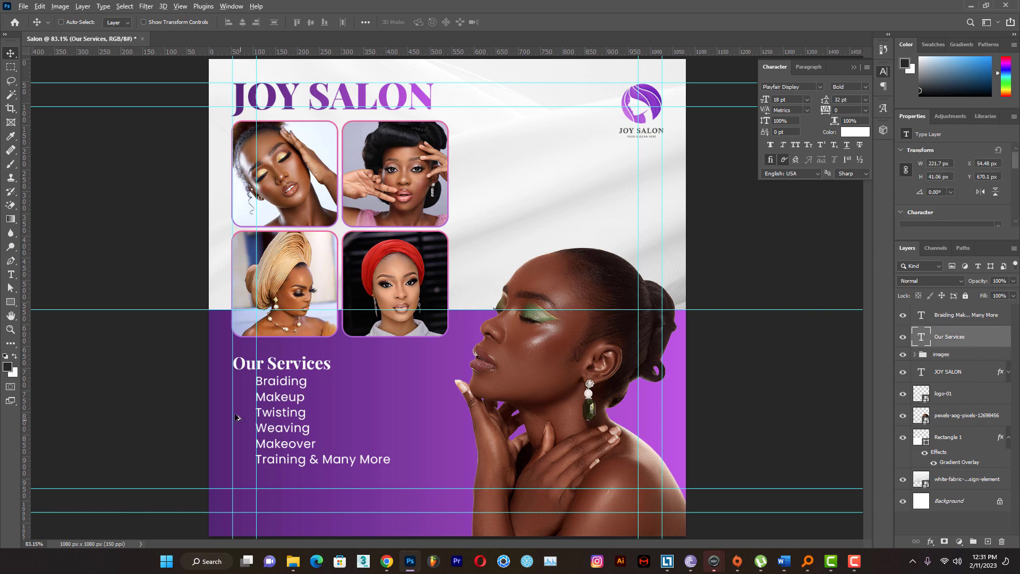
scroll(250, 394, "up", 3)
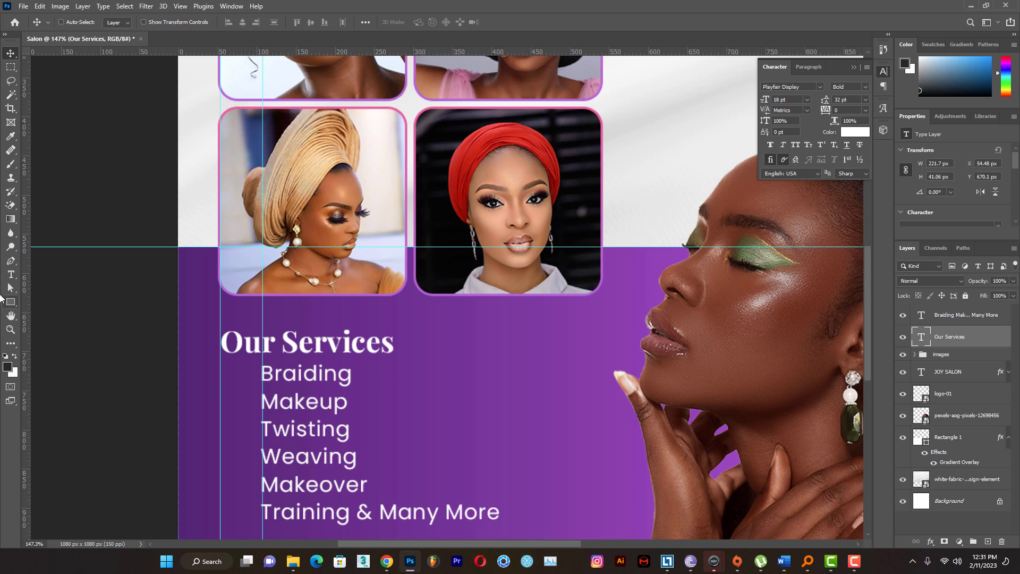
left_click(13, 304)
right_click(13, 304)
left_click(48, 314)
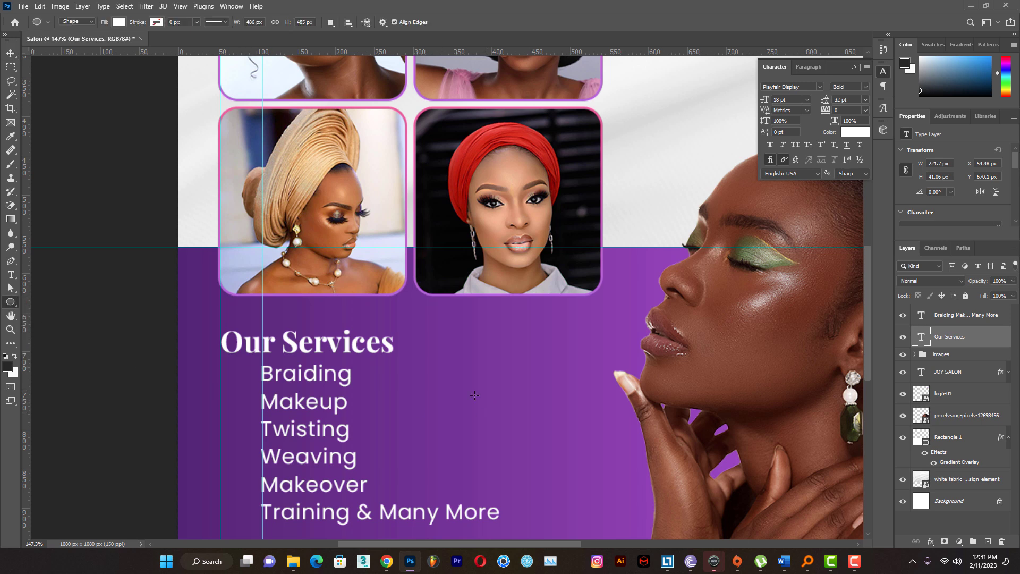
left_click_drag(457, 378, 466, 385)
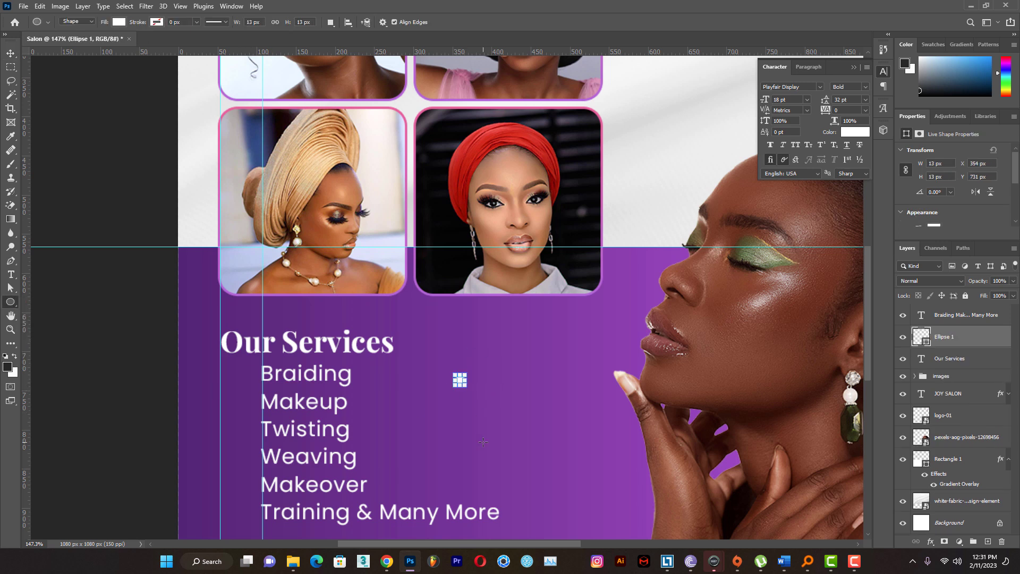
left_click(11, 53)
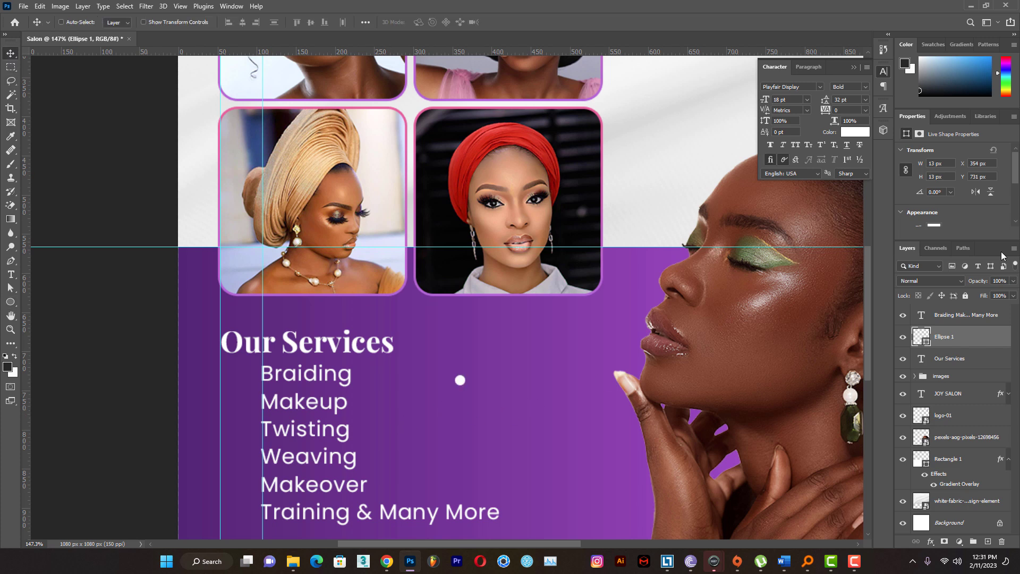
Give the circle no fill and a 2 px white outline
scroll(971, 198, "down", 3)
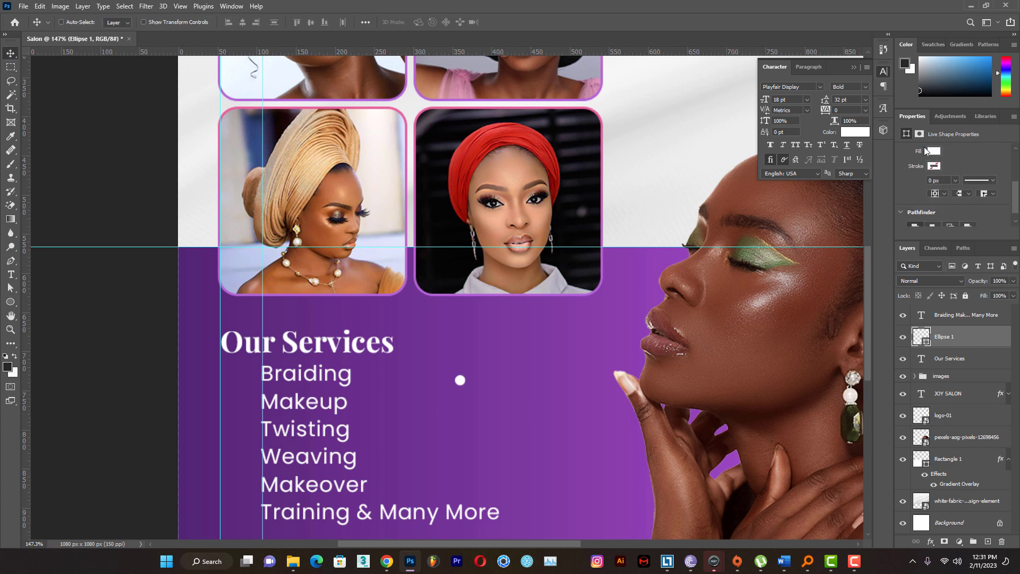
left_click(933, 151)
left_click(882, 173)
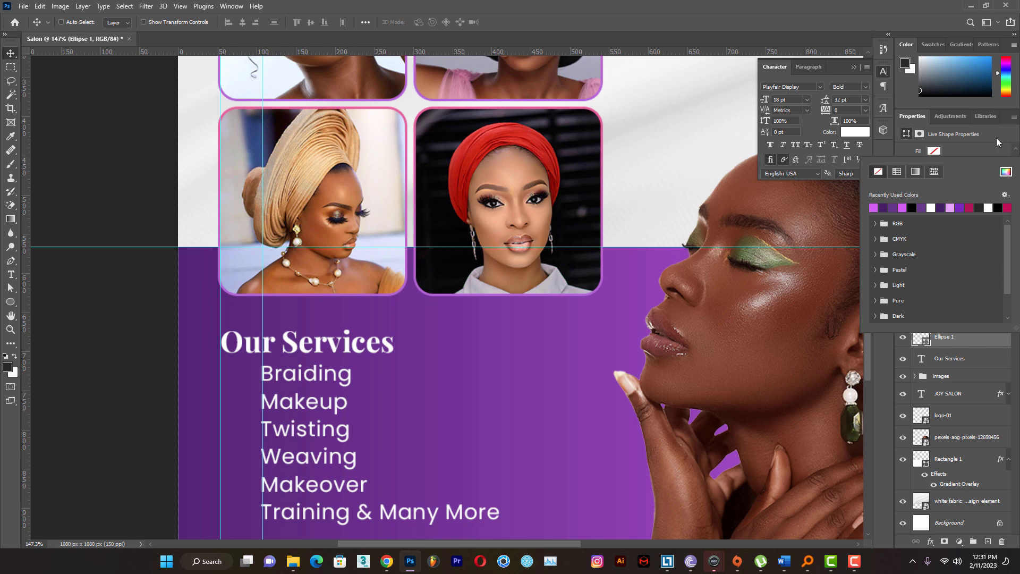
left_click(977, 154)
left_click(933, 165)
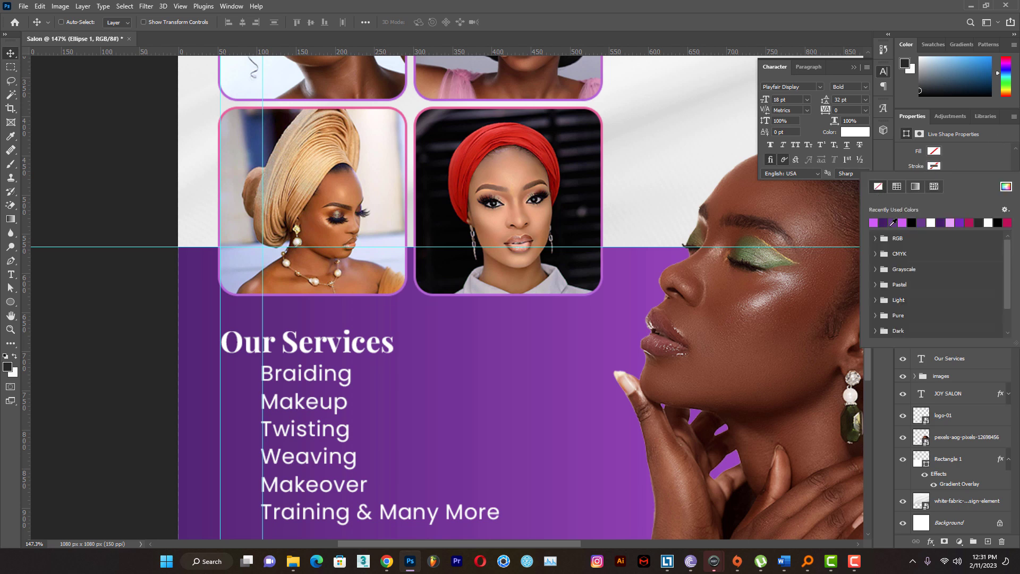
left_click(932, 222)
left_click(960, 158)
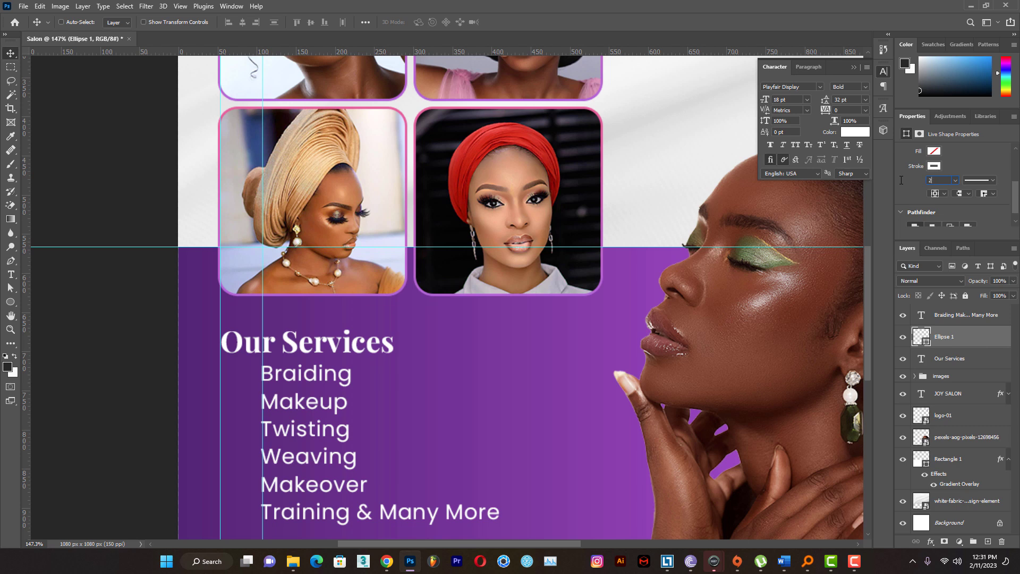
key("Return")
Position the circle bullet just left of Braiding
left_click_drag(460, 387, 241, 381)
key("Left")
key("Left")
scroll(242, 381, "down", 3)
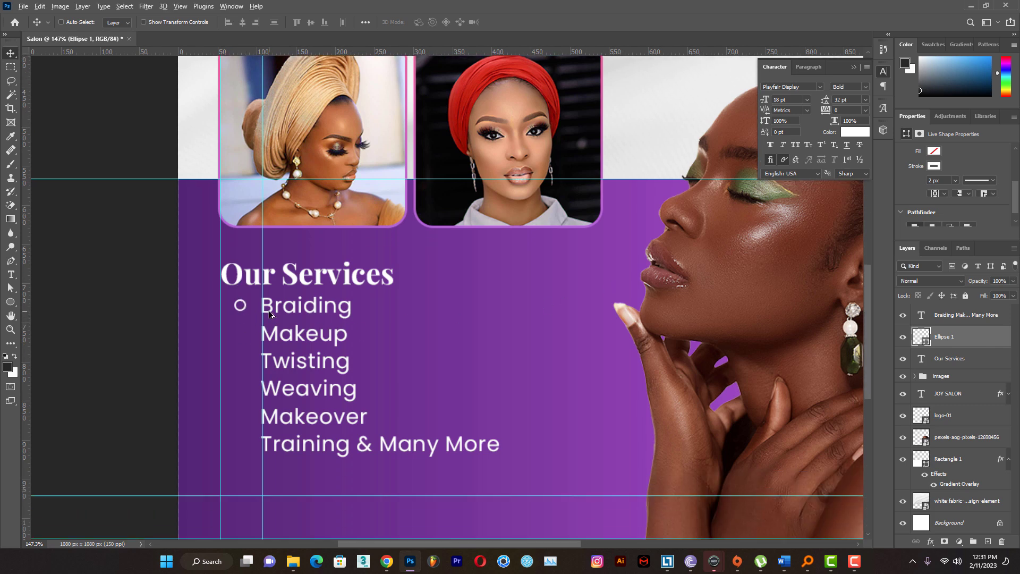
Duplicate the bullet beside each remaining service line, select all six, and fit the flyer on screen
key("ctrl+j")
left_click_drag(240, 334, 240, 361)
key("ctrl+j")
left_click_drag(240, 361, 240, 389)
key("ctrl+j")
left_click_drag(240, 389, 240, 444)
key("ctrl+j")
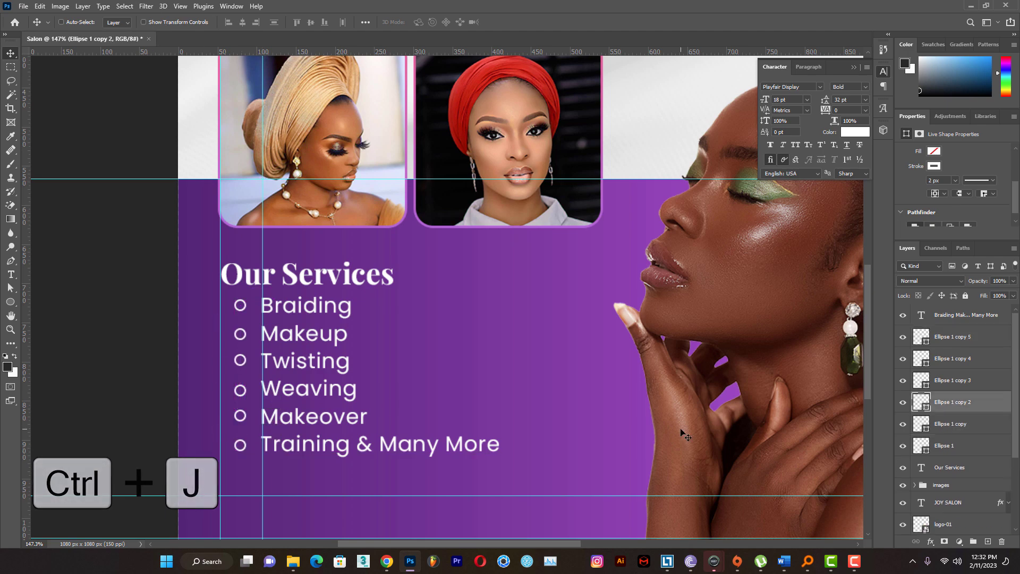
left_click(964, 361)
left_click(952, 337)
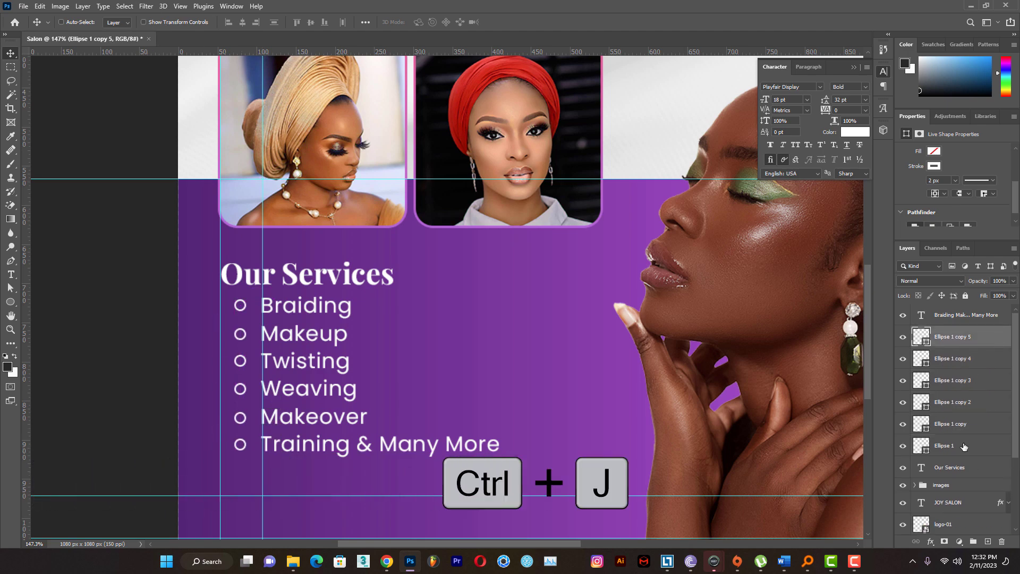
left_click(944, 445, "shift")
key("ctrl+0")
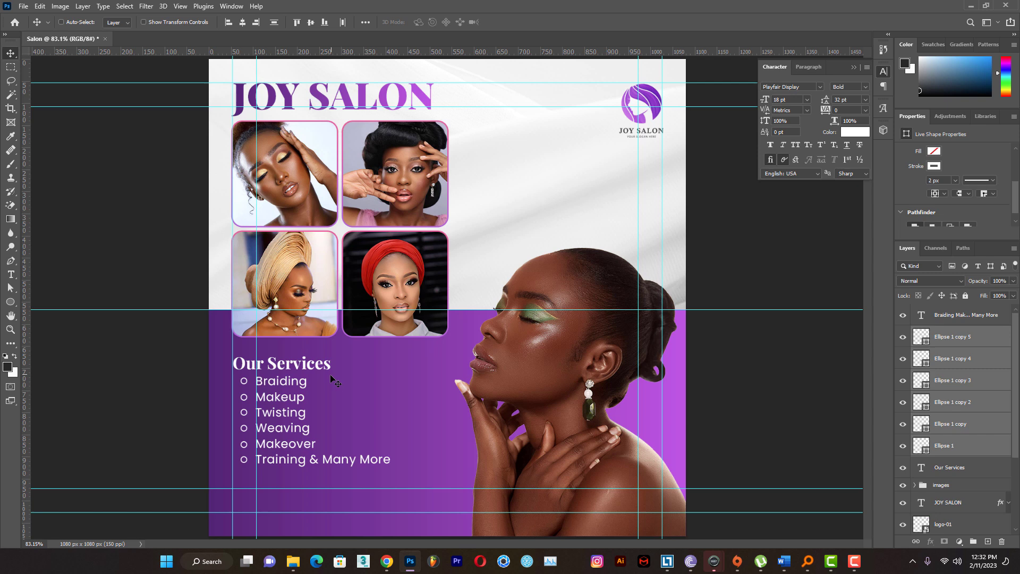
Place the logo-whatsapp@2 image from the Saloon folder into the flyer
mouse_move(293, 561)
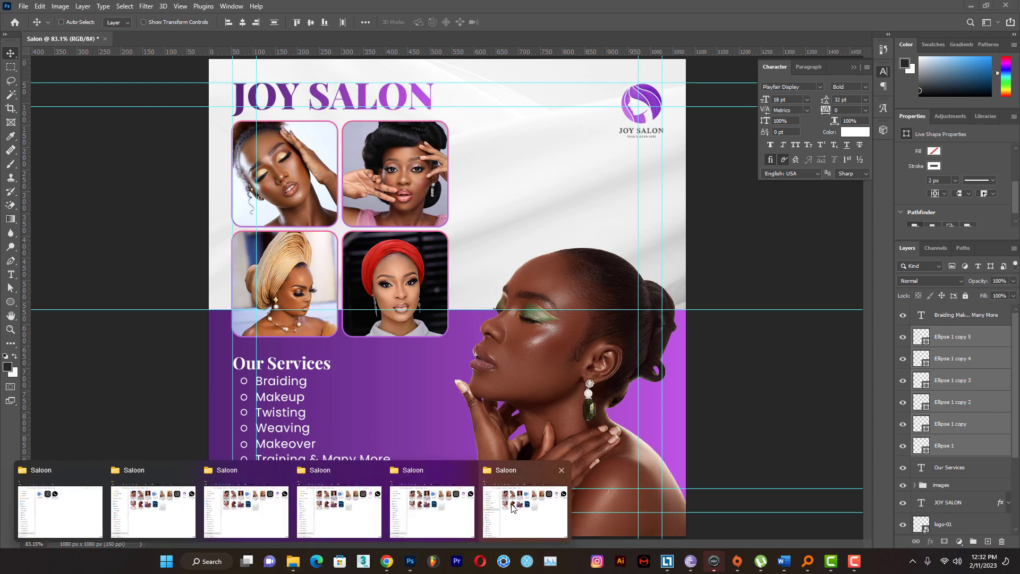
left_click(512, 508)
left_click_drag(776, 163, 400, 524)
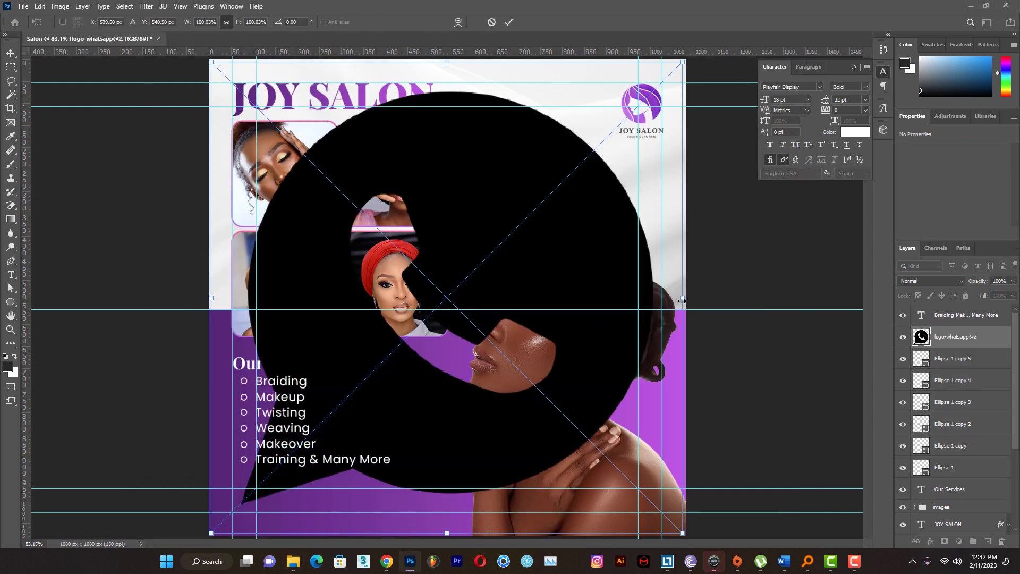
Scale the WhatsApp logo to 5% height, with no rotation, and move it to the lower left
left_click(300, 22)
type("5")
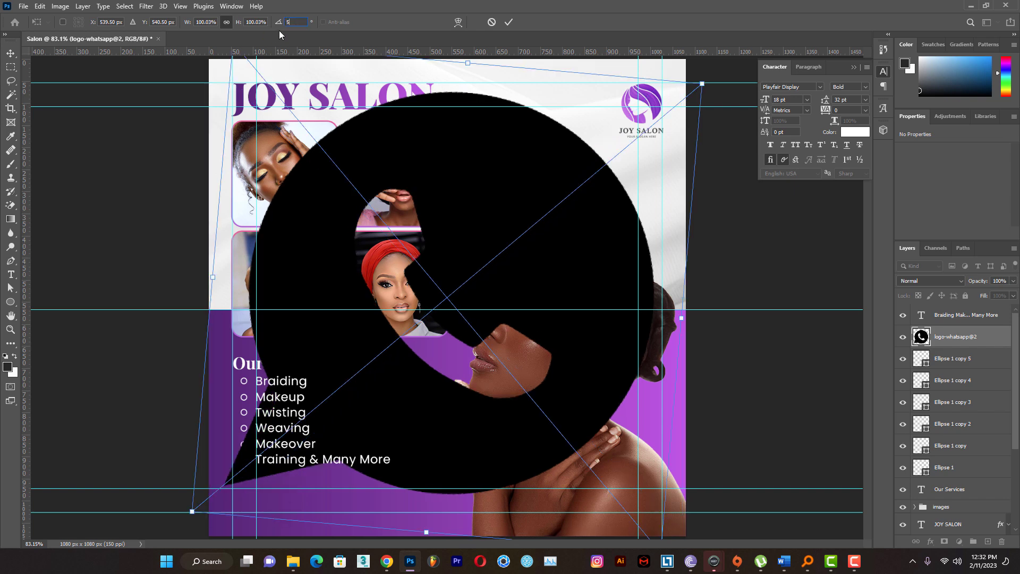
key("BackSpace")
left_click(259, 22)
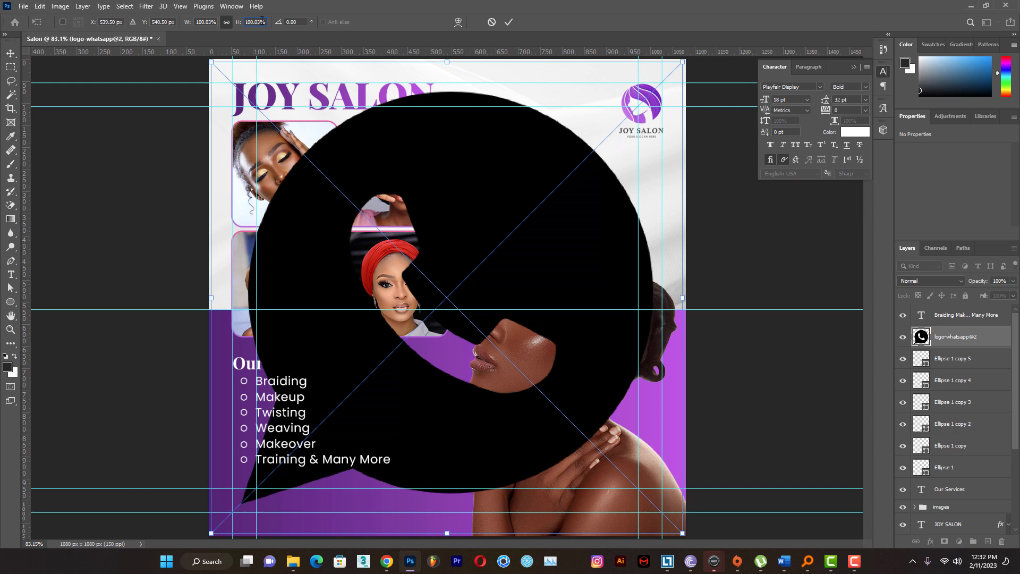
type("5")
double_click(261, 22)
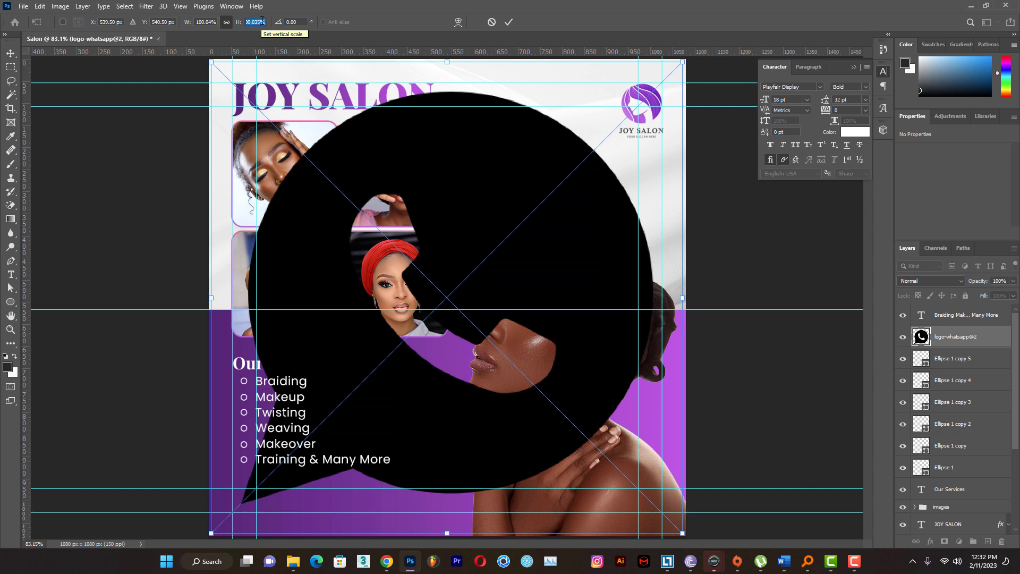
type("5")
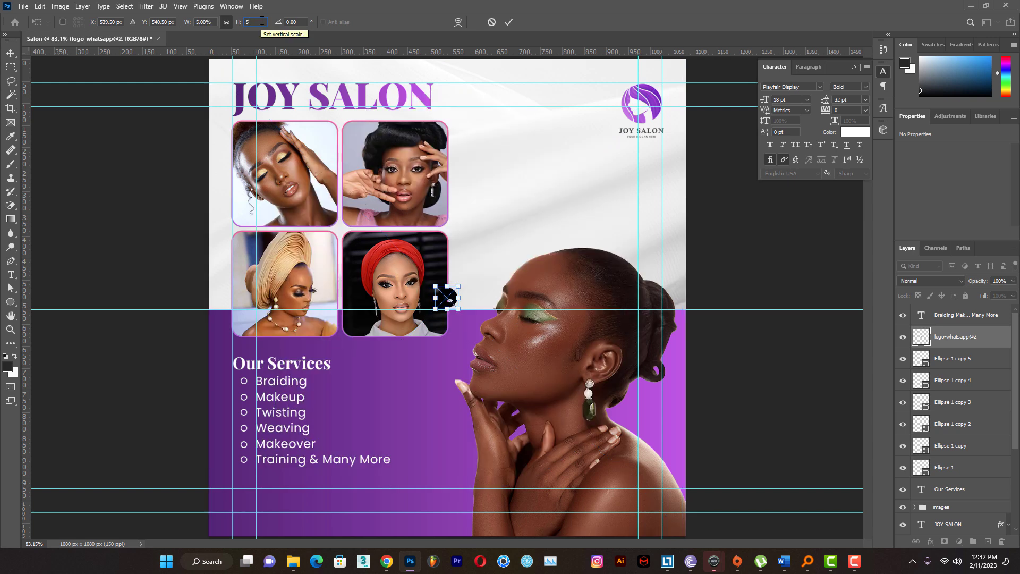
left_click(509, 22)
left_click_drag(457, 311, 250, 503)
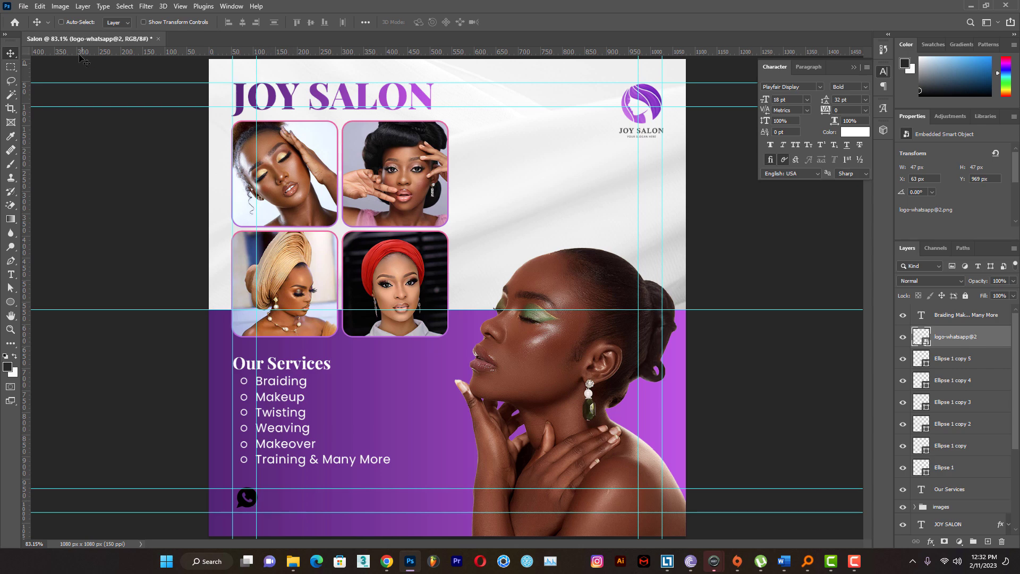
Place the instagram (2) icon at 5% scale just below the WhatsApp icon
mouse_move(292, 561)
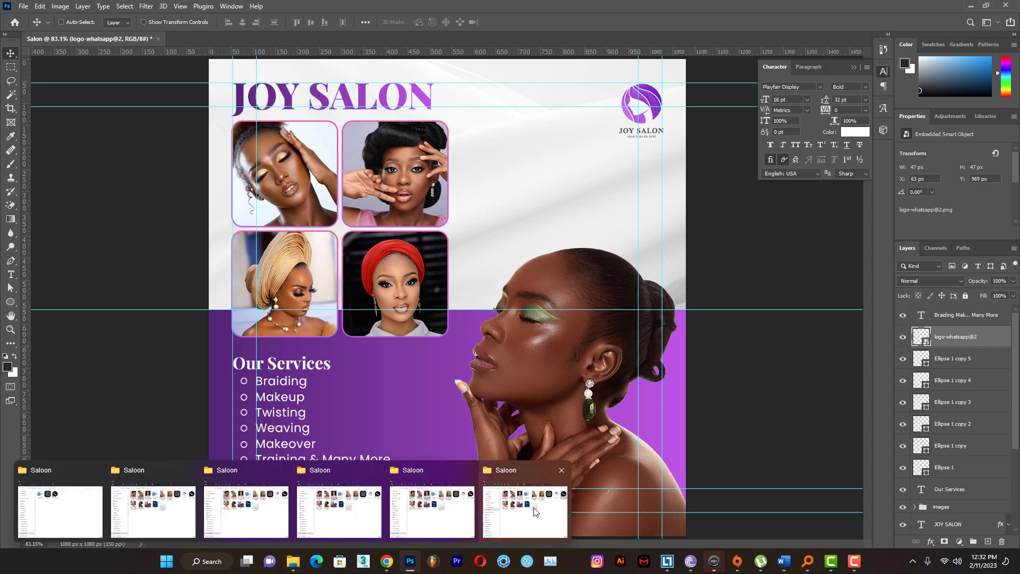
left_click(518, 499)
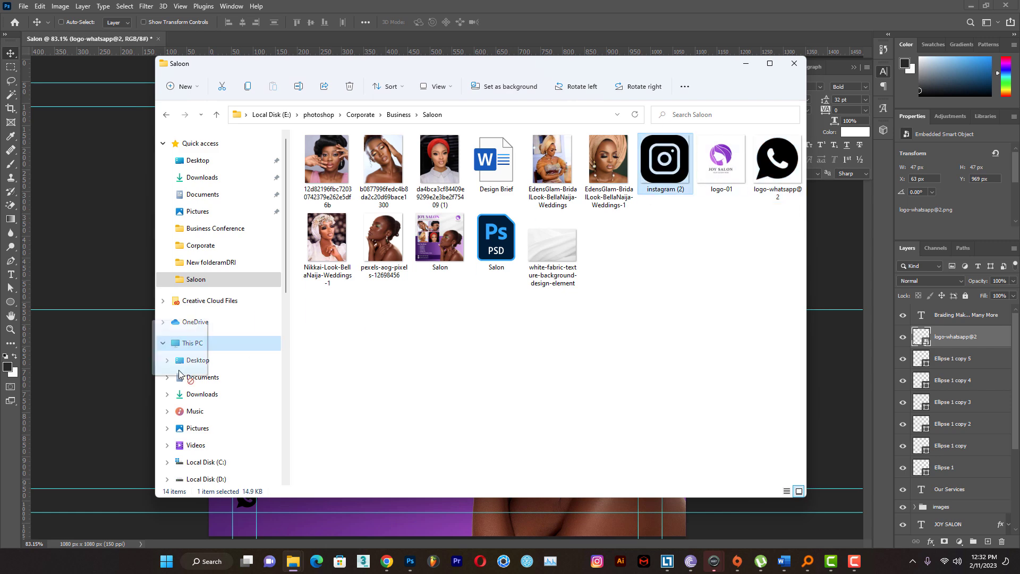
left_click(123, 404)
left_click_drag(124, 404, 123, 403)
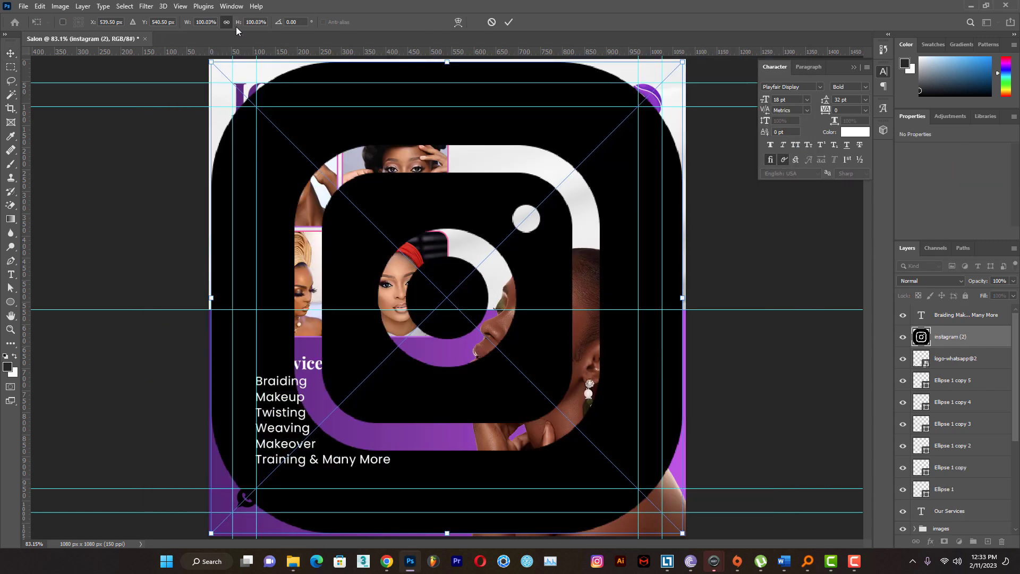
left_click(257, 21)
type("5")
key("Return")
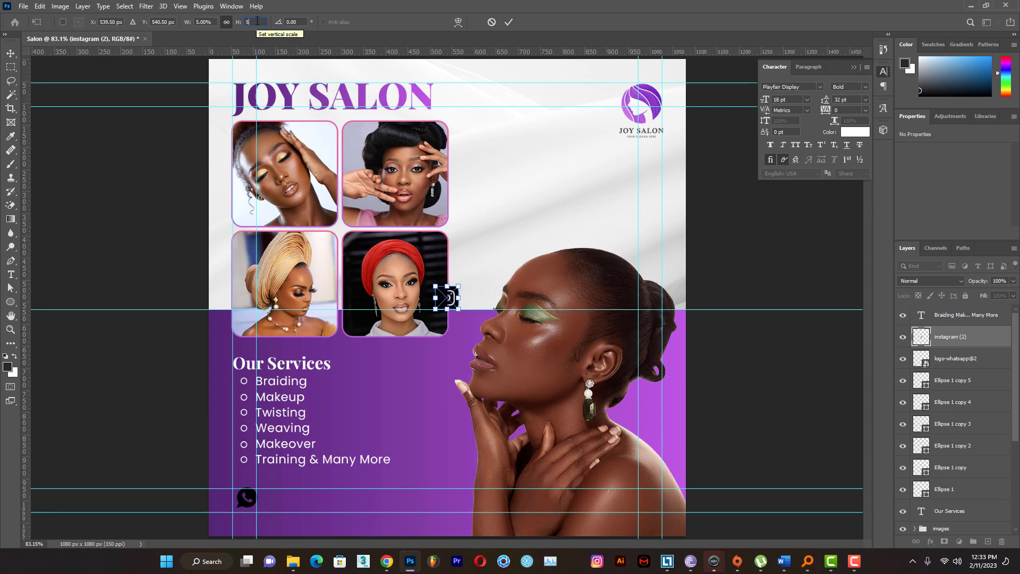
key("Return")
left_click_drag(454, 295, 254, 511)
Shrink both the Instagram and WhatsApp icons to 3% scale
scroll(253, 499, "up", 6)
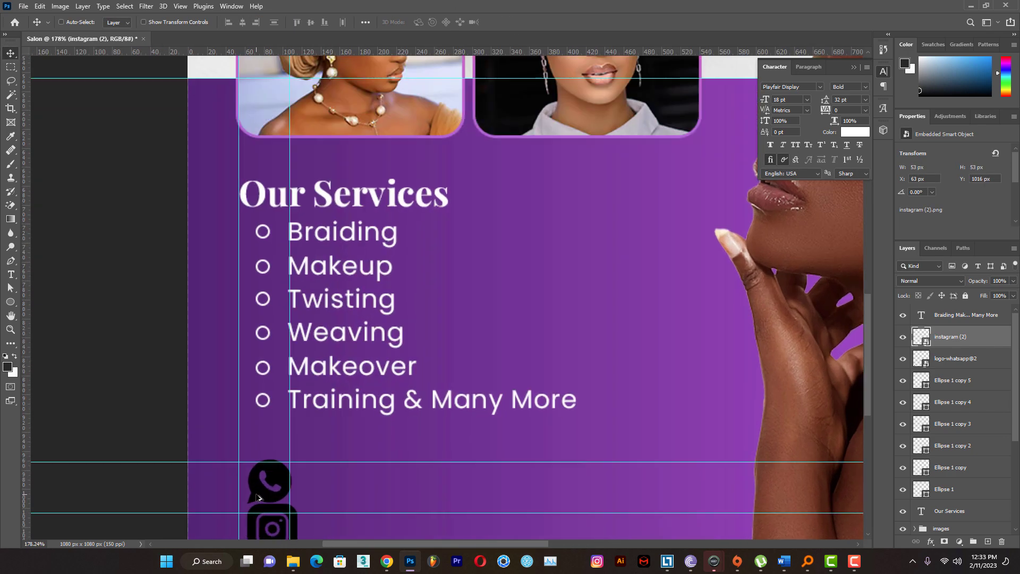
scroll(281, 433, "up", 1)
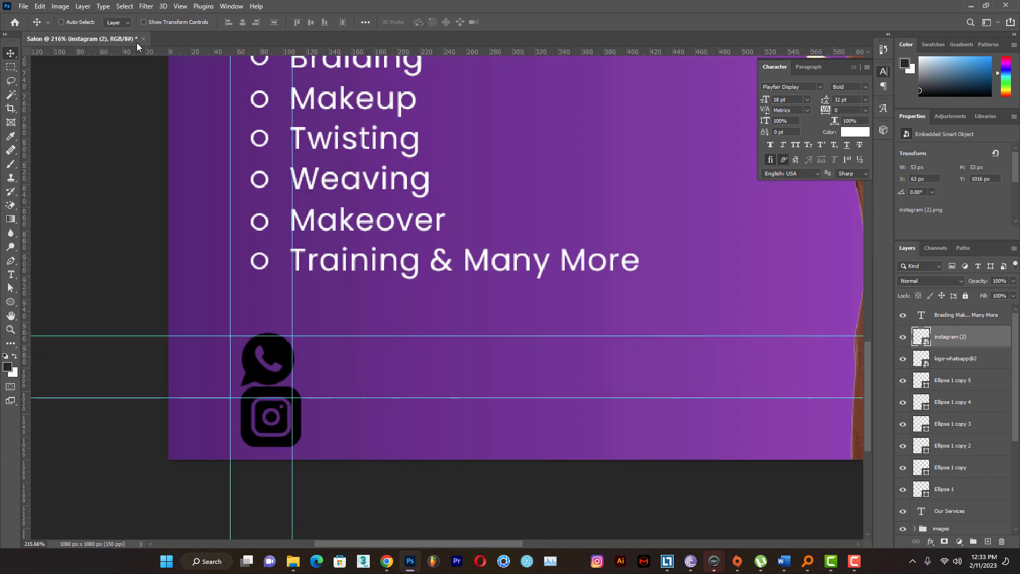
left_click(143, 22)
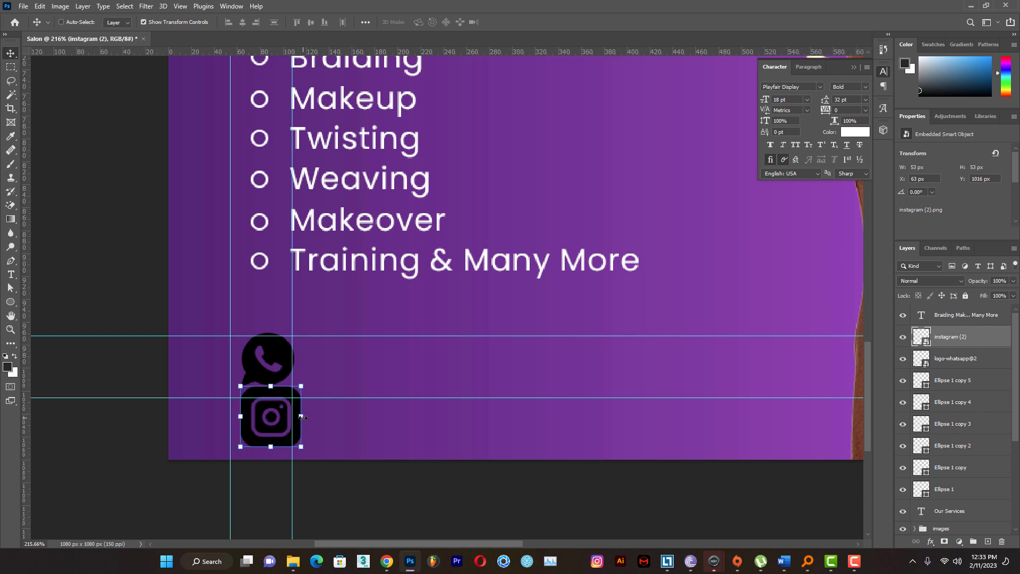
left_click_drag(301, 417, 281, 417)
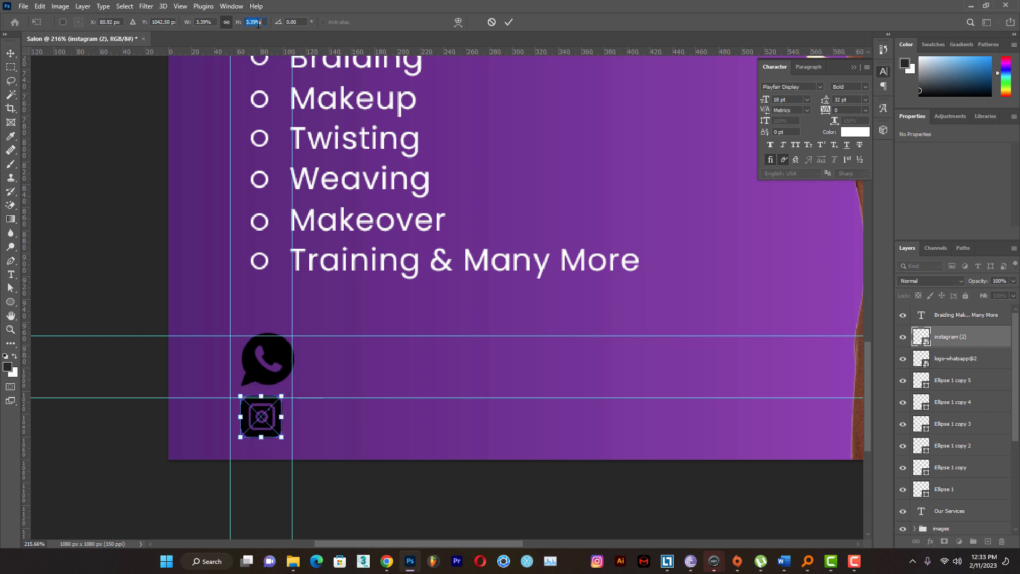
type("3")
left_click(507, 23)
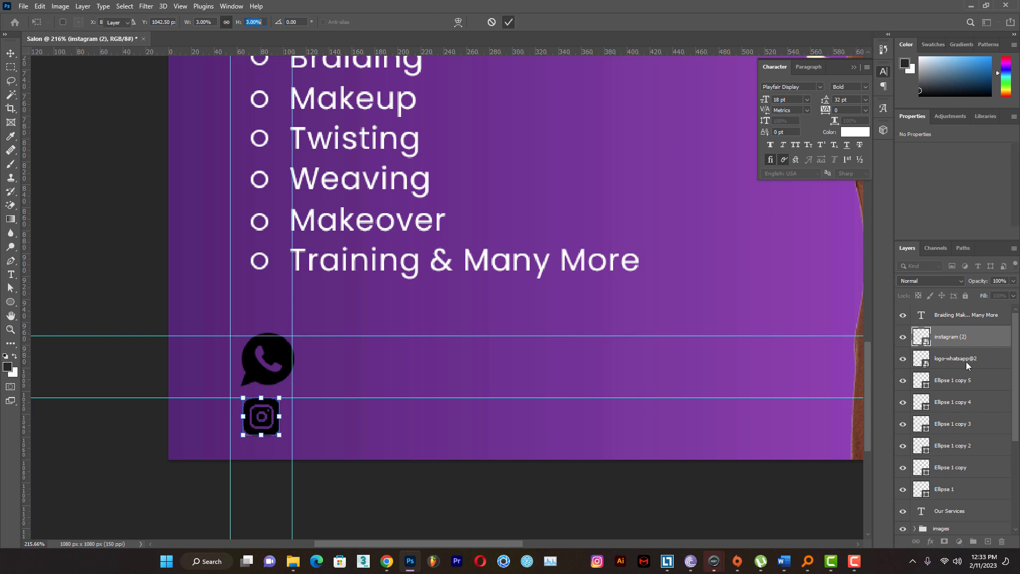
left_click(955, 358)
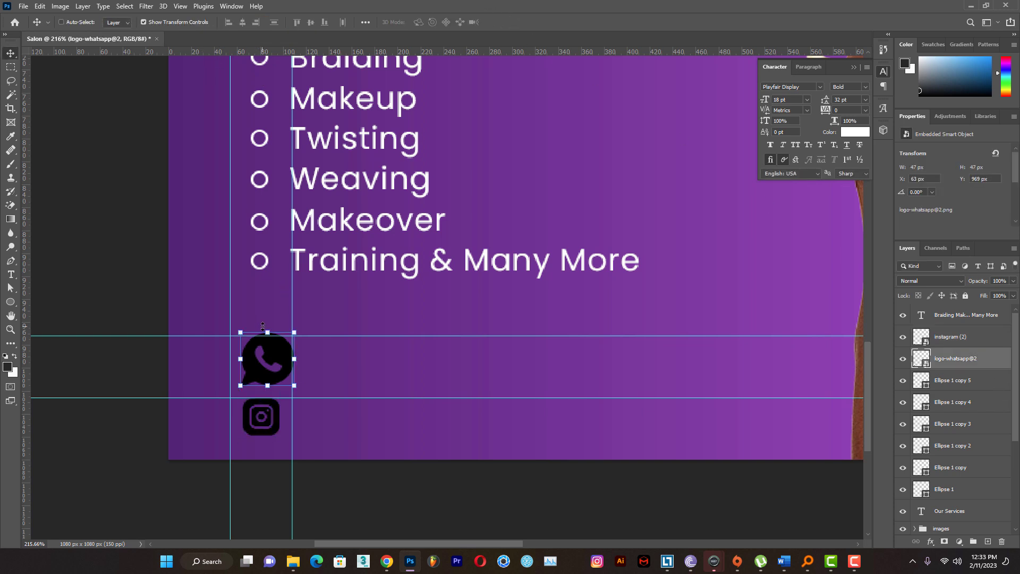
key("ctrl+t")
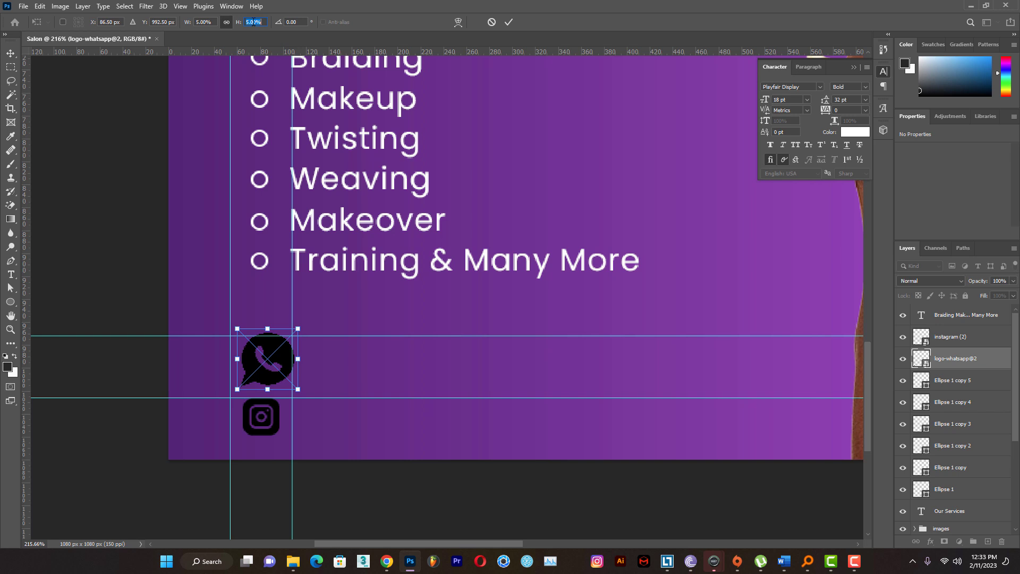
type("3")
key("Return")
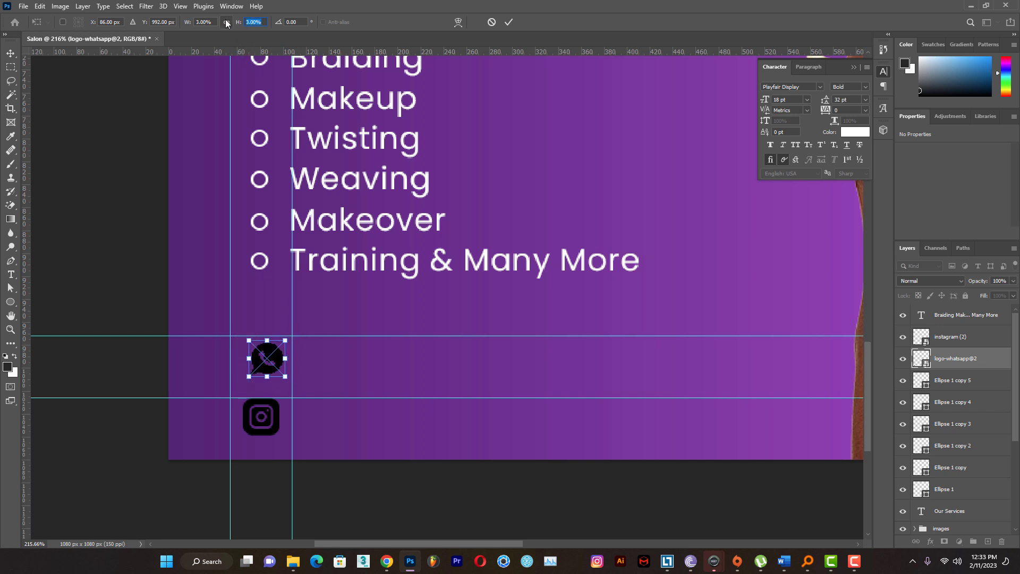
left_click(509, 22)
Move the two icons up closer together and select both icon layers
left_click(955, 336)
left_click_drag(261, 416, 258, 345)
left_click(956, 358, "ctrl")
Select the salon's social handle in the Design Brief document in Word
left_click(784, 561)
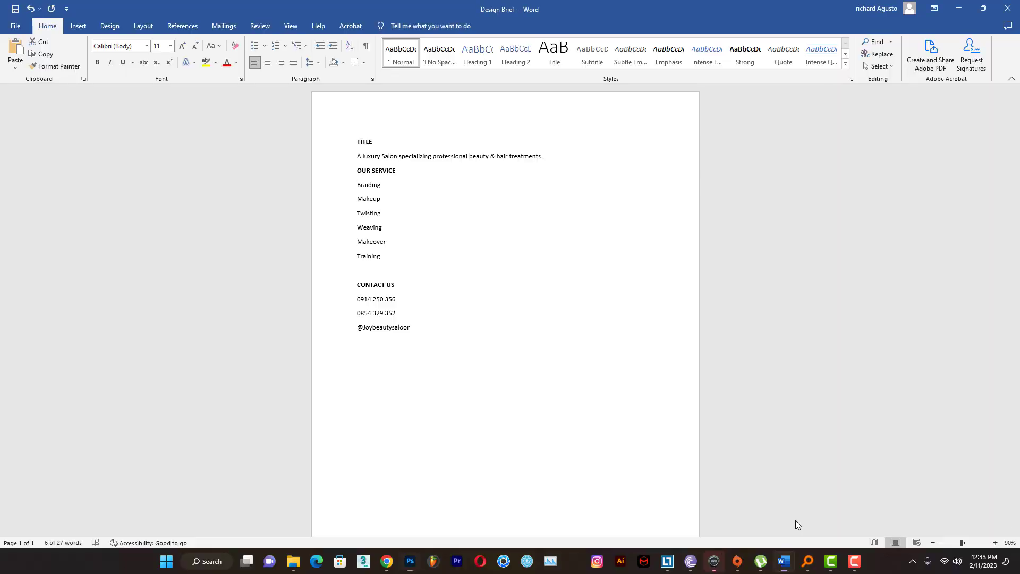
left_click_drag(410, 327, 366, 328)
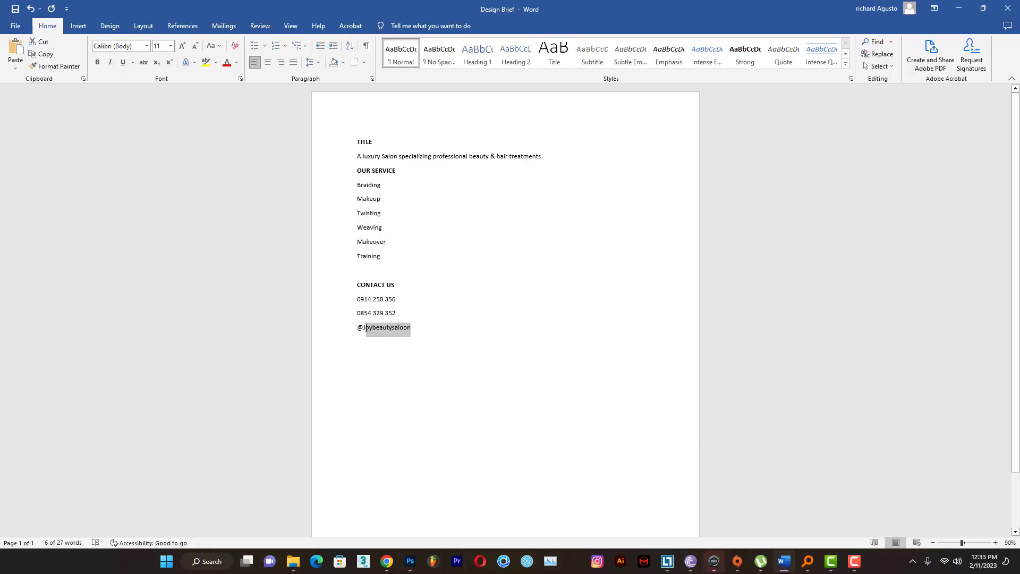
left_click(959, 8)
Paste the salon's handle as a new Poppins 16 pt text layer near the Instagram icon
left_click(11, 274)
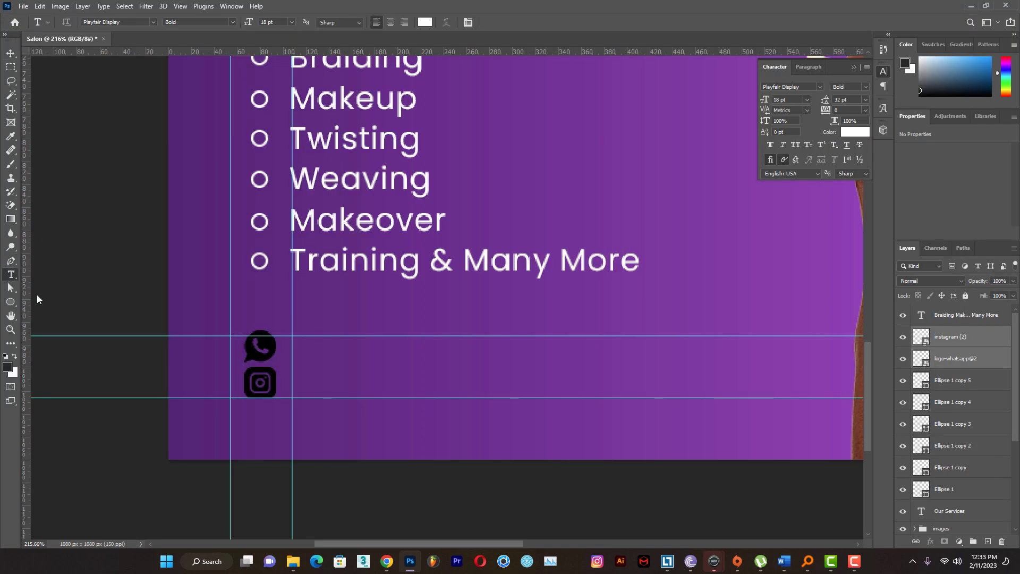
left_click(328, 392)
type("Joybeautysaloon")
key("ctrl+a")
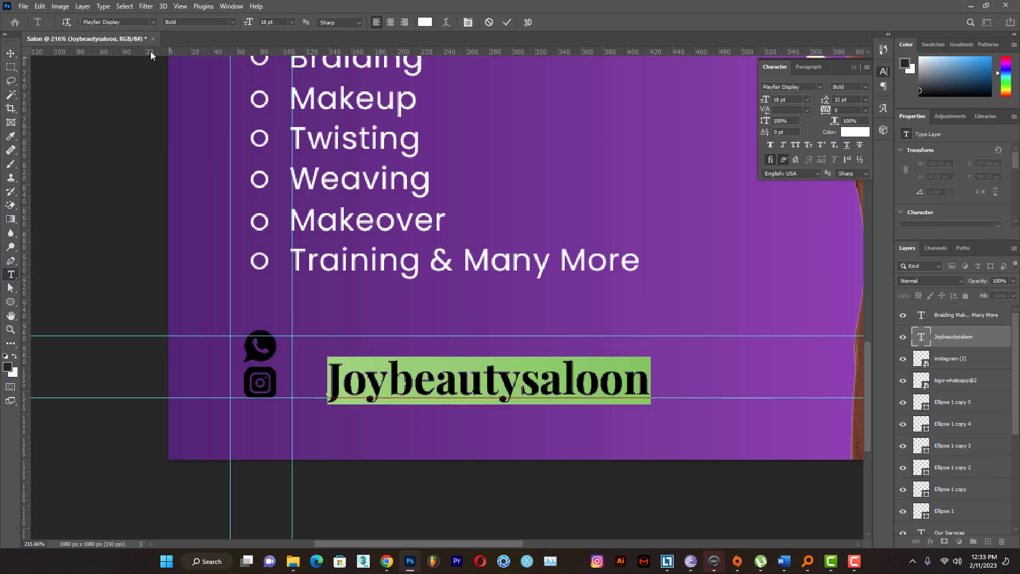
left_click(115, 21)
type("poppins")
left_click(149, 85)
left_click(292, 23)
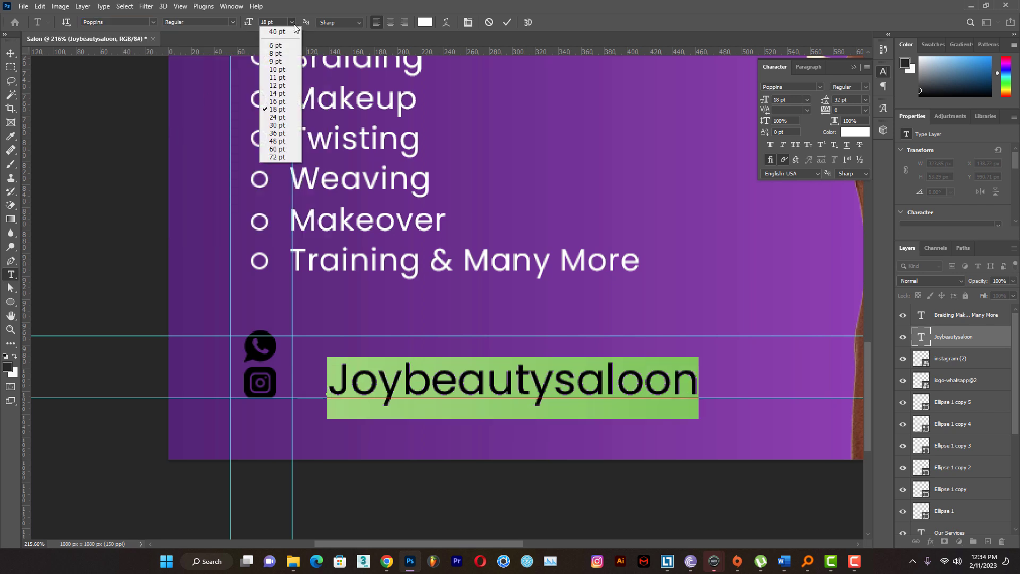
left_click(288, 101)
key("ctrl+Return")
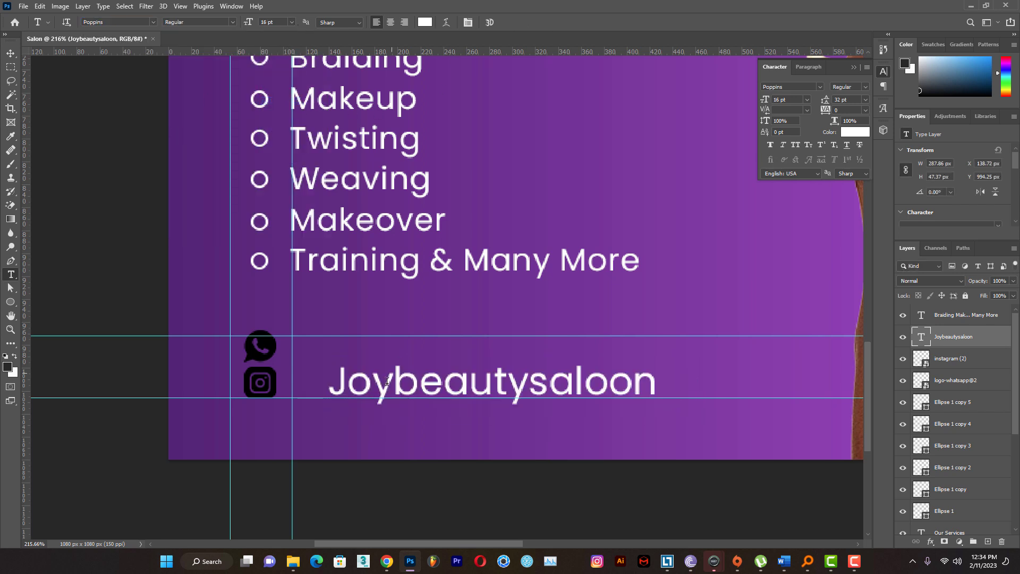
Align the handle beside the Instagram icon and duplicate it next to the WhatsApp icon
key("v")
left_click_drag(362, 364, 330, 364)
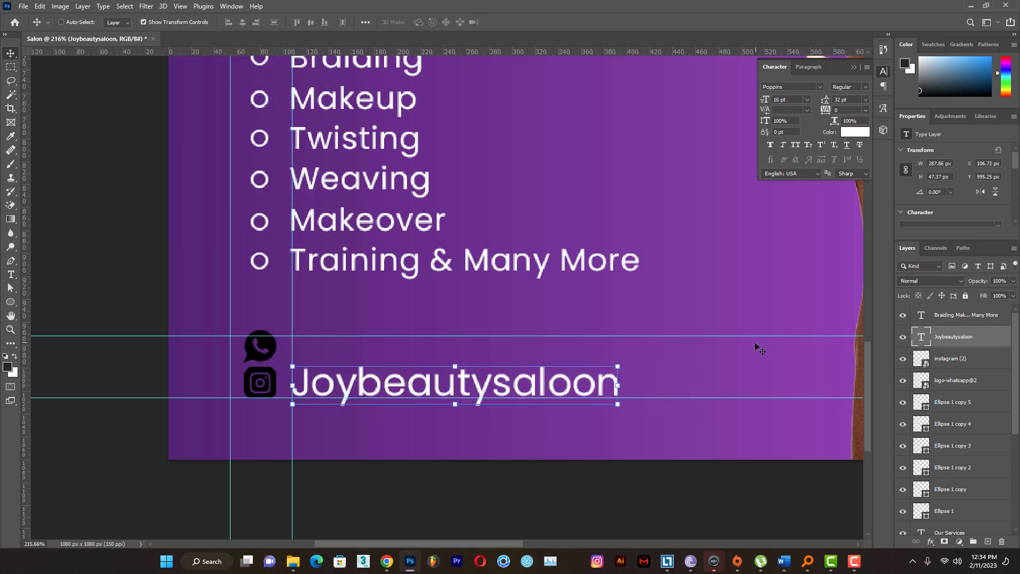
left_click_drag(960, 343, 988, 542)
left_click_drag(366, 396, 362, 361)
double_click(918, 313)
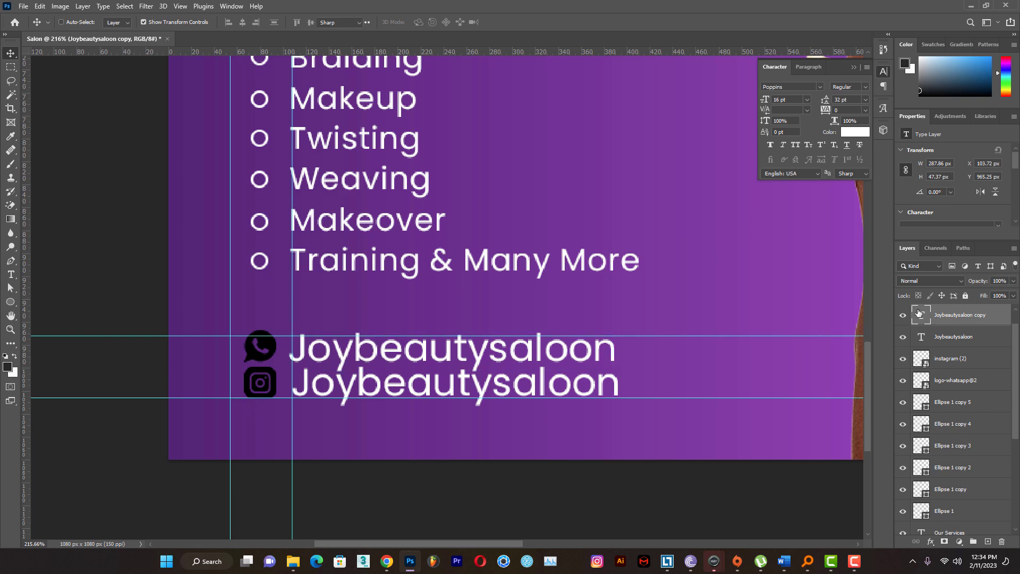
Replace the duplicated text with the first phone number copied from the Design Brief
left_click(784, 561)
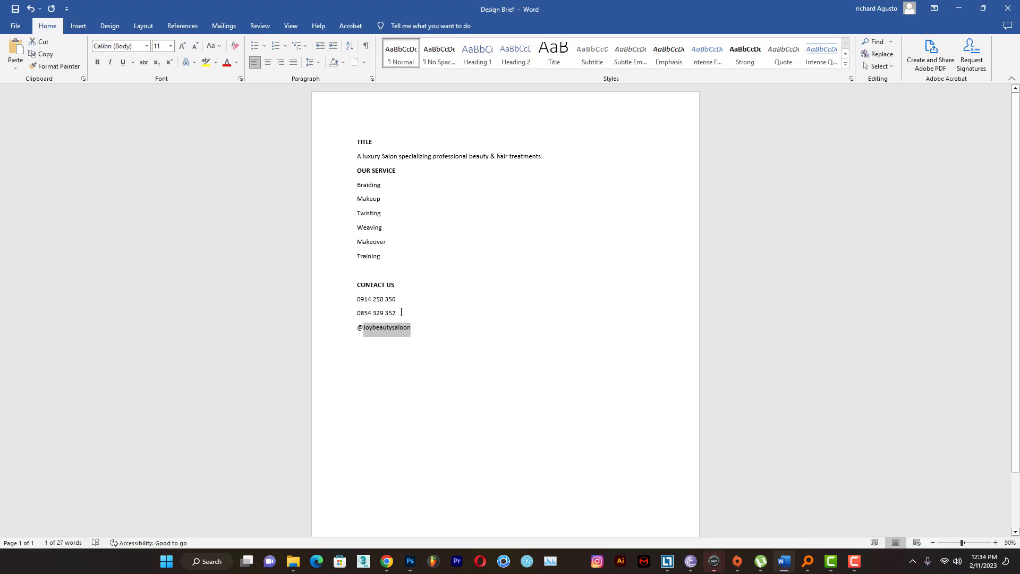
double_click(392, 313)
left_click_drag(399, 299, 344, 299)
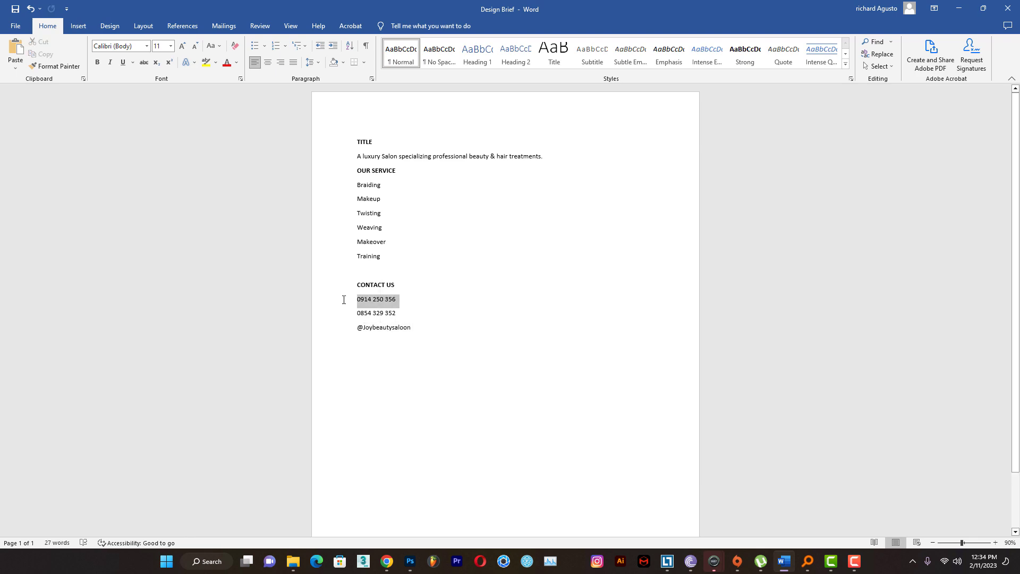
left_click(960, 10)
key("ctrl+v")
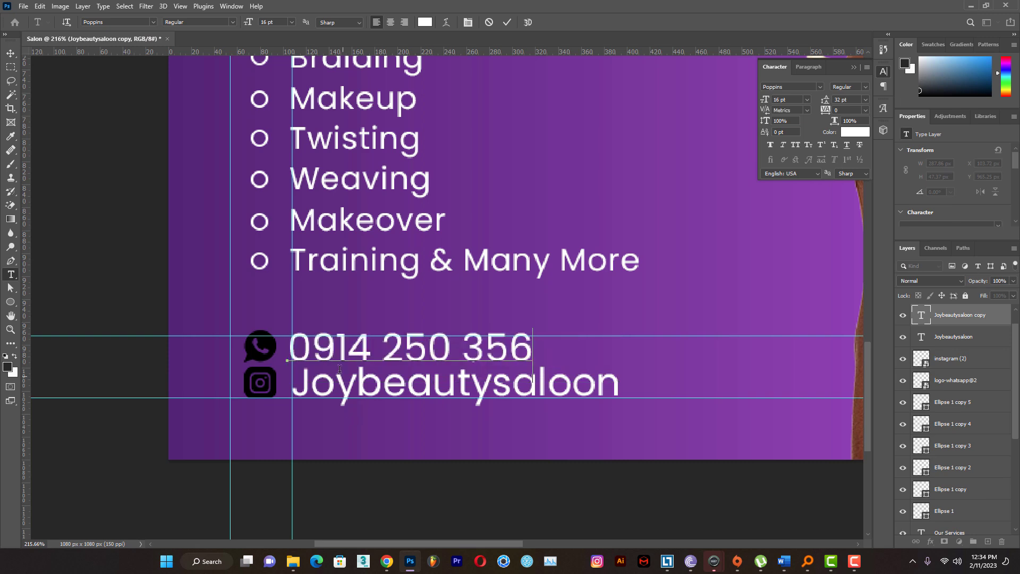
Replace the phone number's leading zero with the +255 country code
left_click_drag(313, 348, 234, 346)
type("+2")
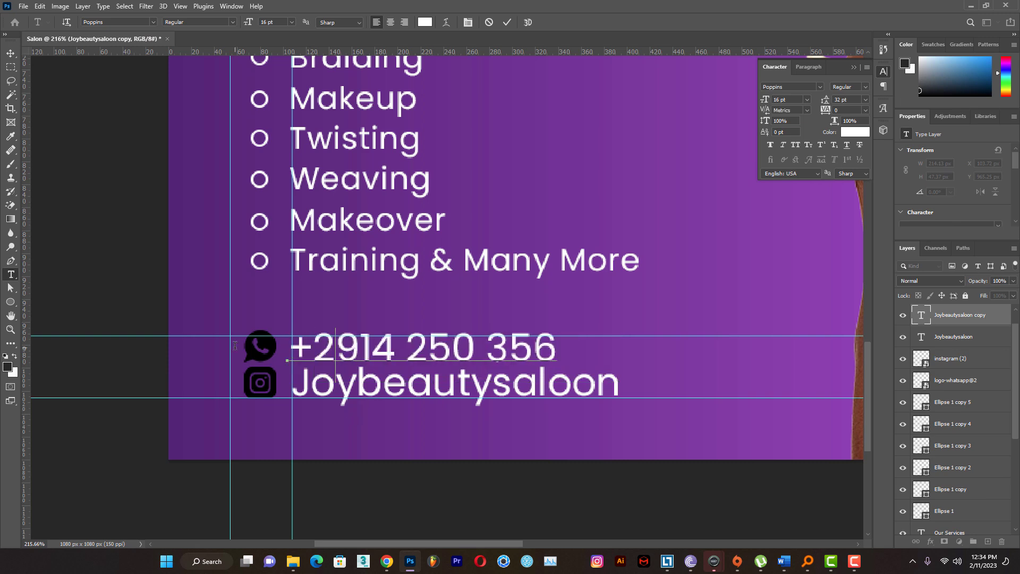
type("55")
key("ctrl+Return")
Reduce the phone number text to 12 pt
key("v")
scroll(428, 231, "down", 3)
double_click(920, 319)
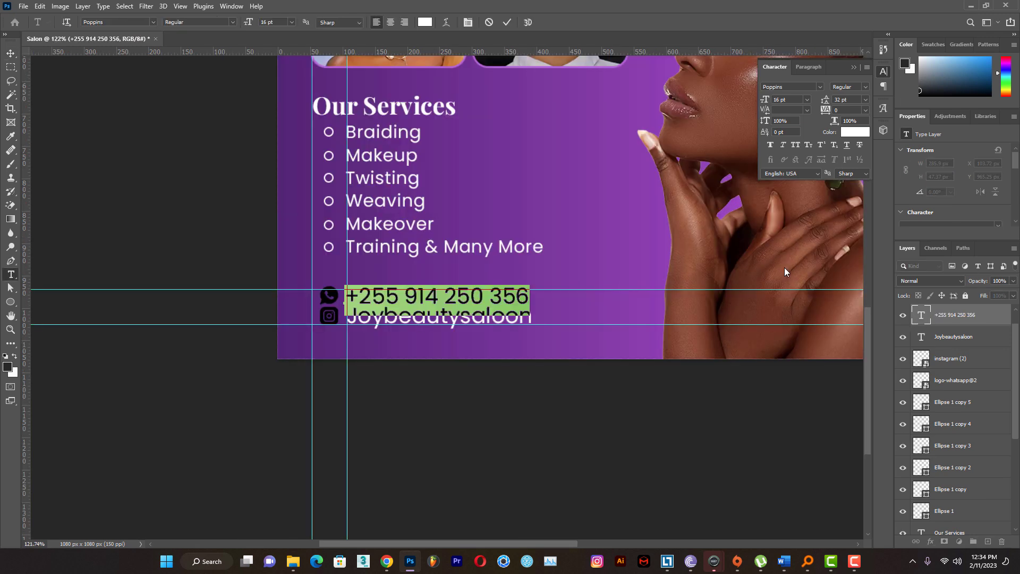
left_click(291, 22)
left_click(276, 93)
left_click(506, 22)
key("v")
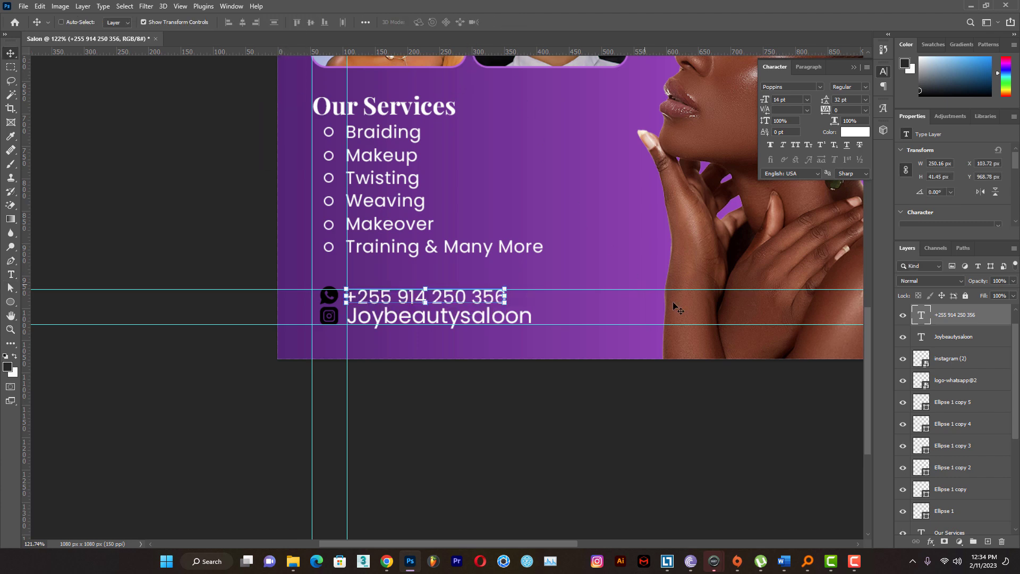
double_click(921, 317)
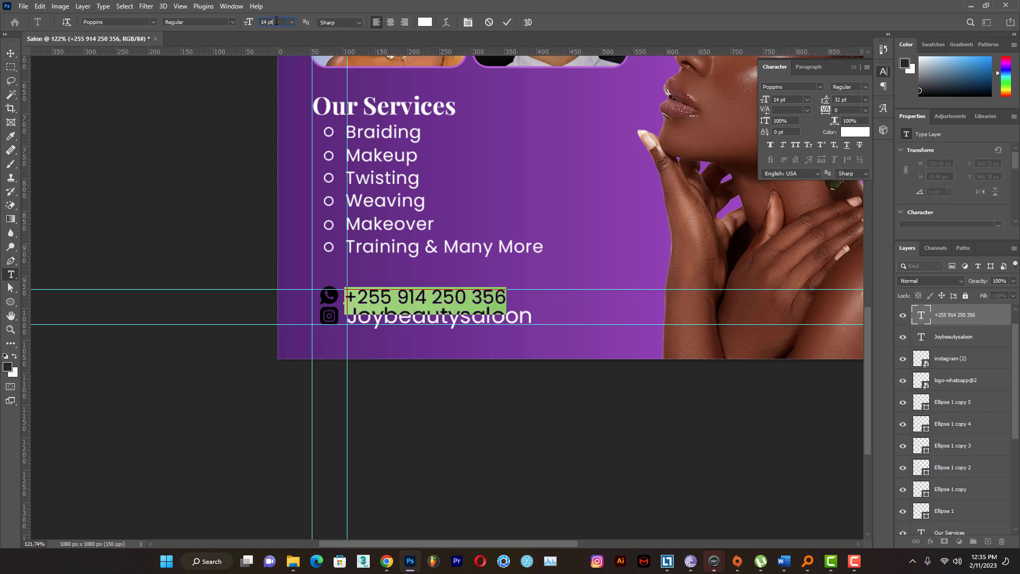
key("Down")
left_click(506, 22)
key("v")
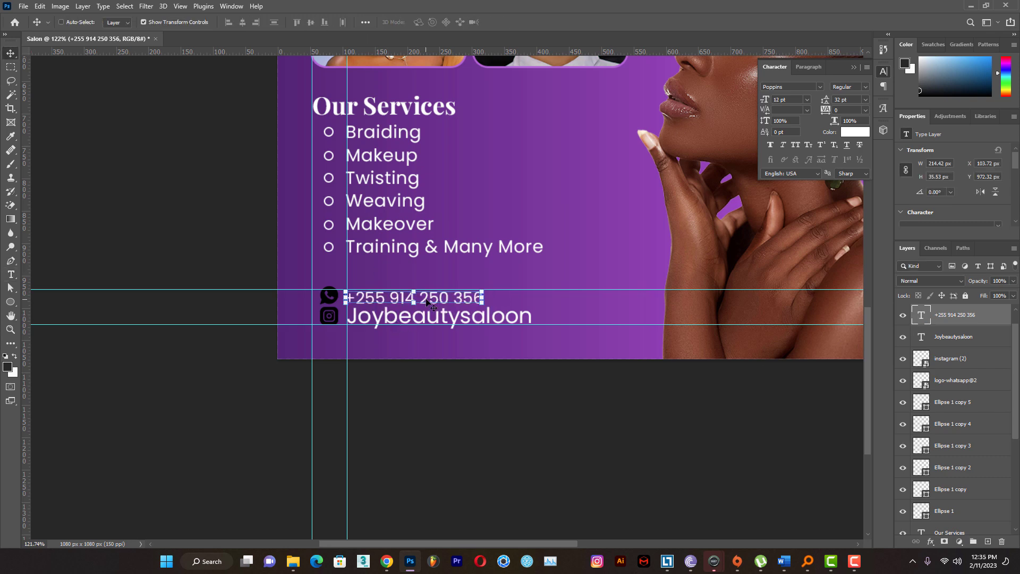
Set the Joybeautysaloon handle text to 12 pt as well
double_click(954, 336)
double_click(921, 336)
left_click(291, 22)
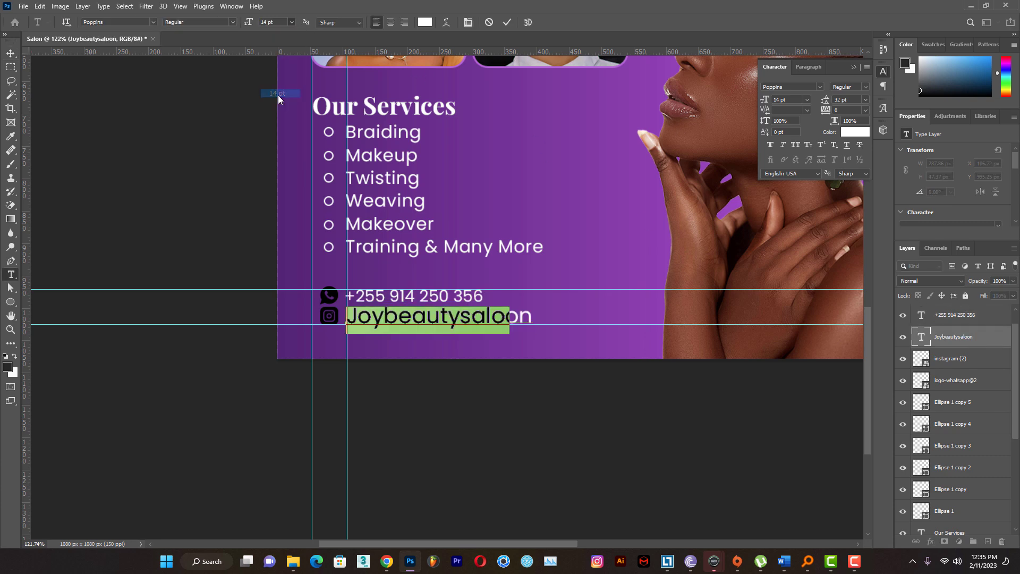
left_click(280, 85)
key("ctrl+Return")
key("v")
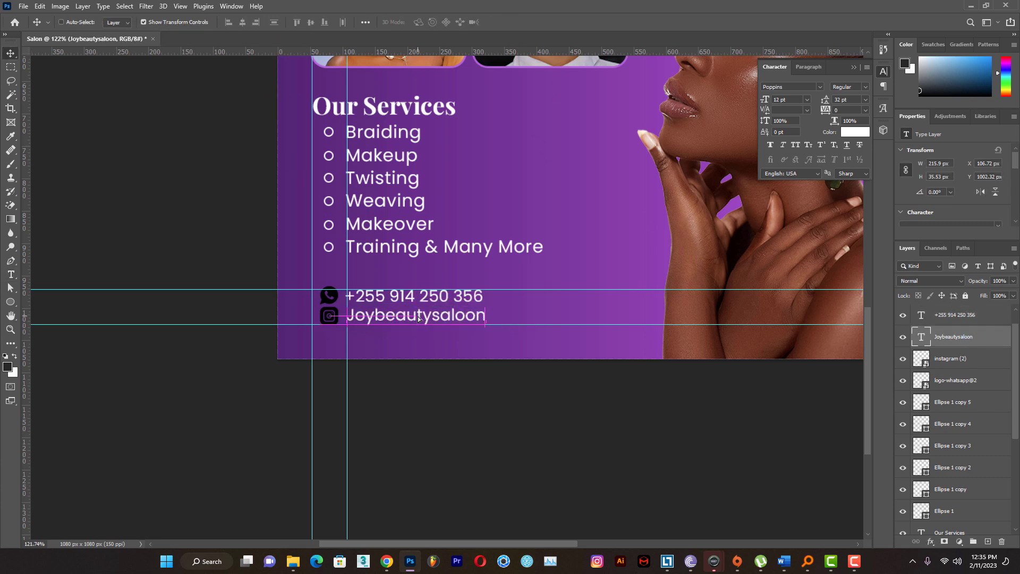
left_click(329, 315, "ctrl+shift")
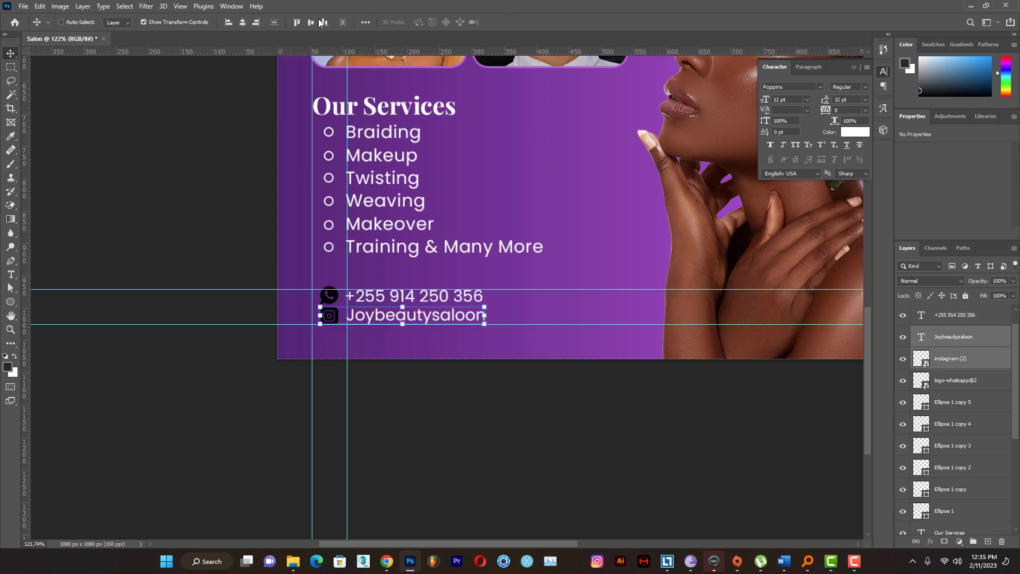
Apply a white Color Overlay effect to the instagram (2) and logo-whatsapp@2 icon layers
left_click(951, 367)
left_click(931, 542)
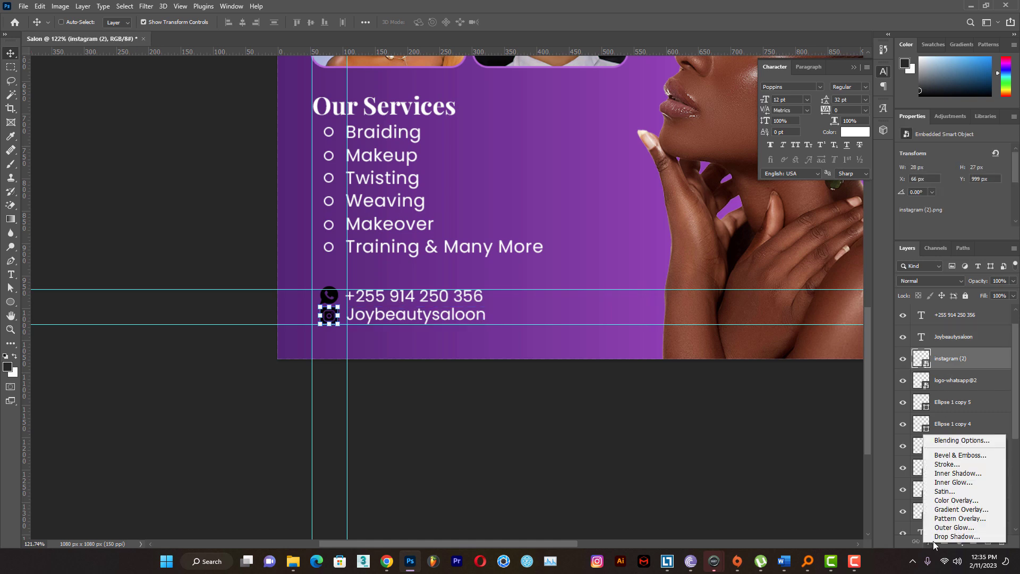
left_click(946, 502)
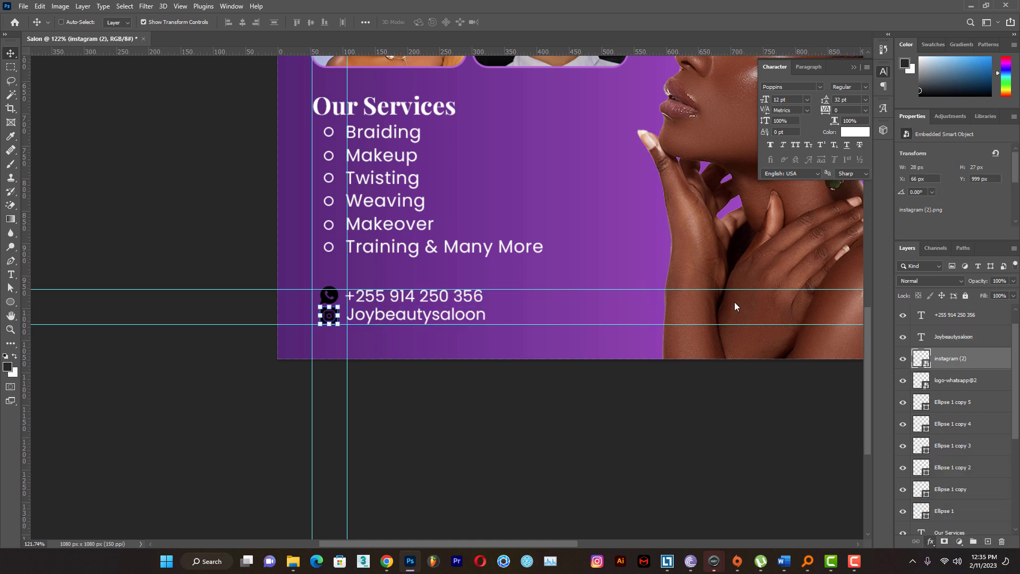
left_click(976, 122)
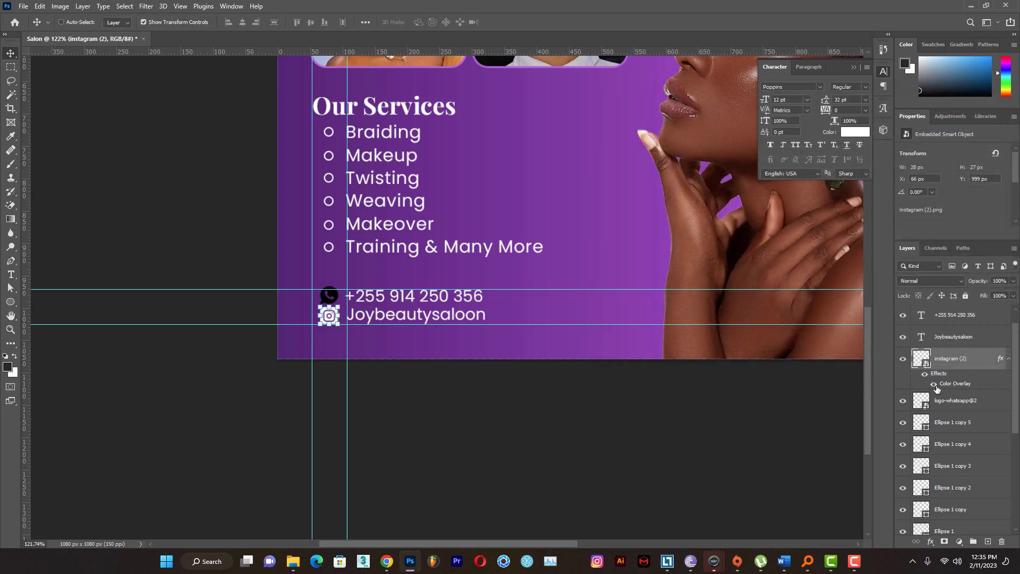
left_click(940, 399)
left_click(930, 541)
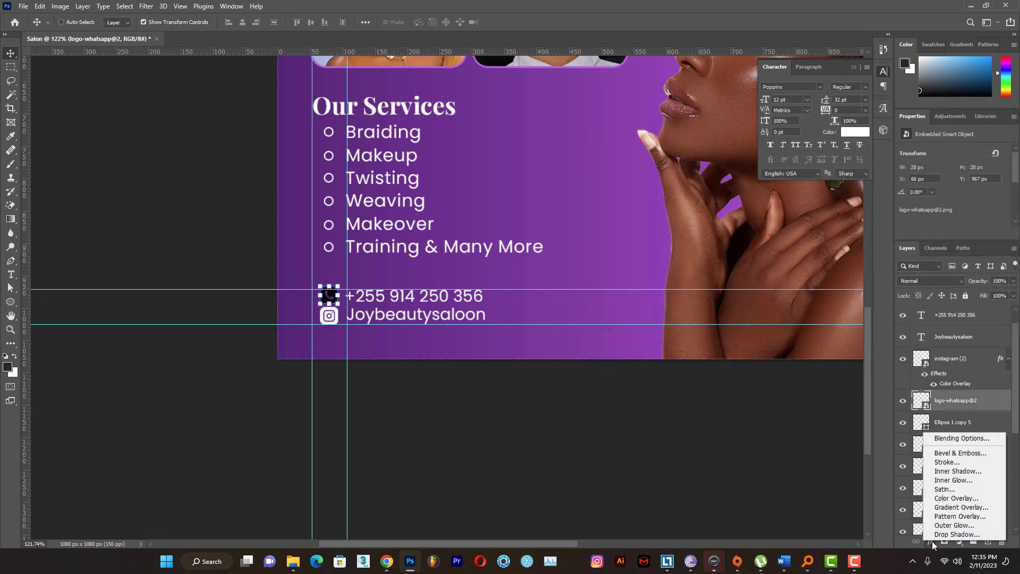
left_click(953, 498)
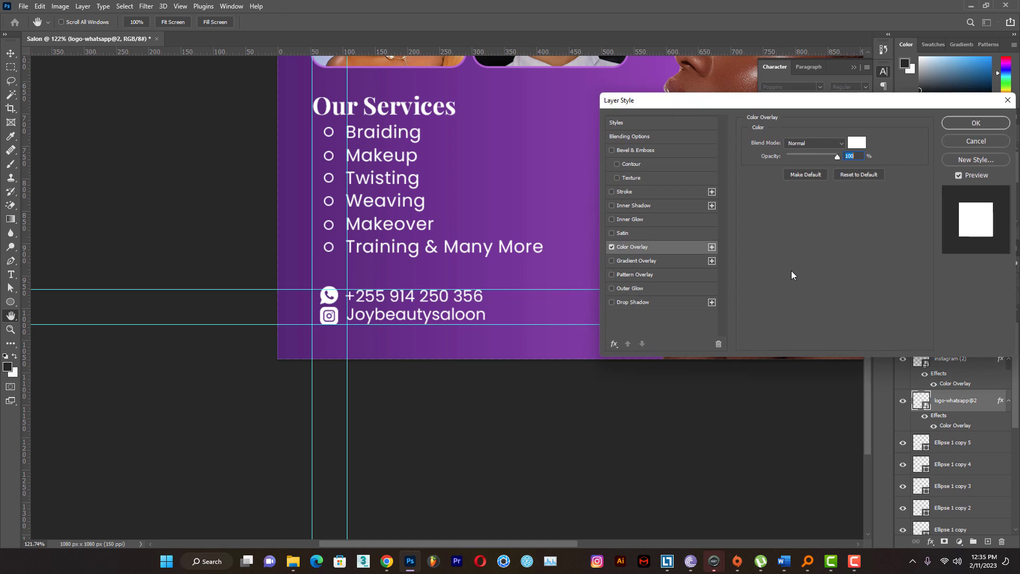
left_click(960, 121)
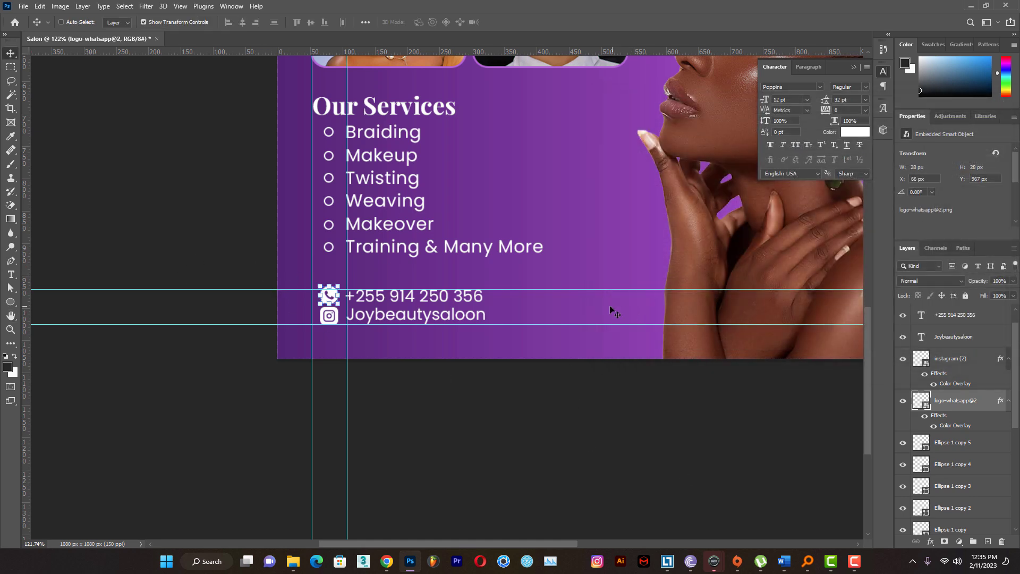
Draw a rectangle across the bottom contact area and stack it below the model photo layer
left_click(10, 302)
left_click(58, 302)
left_click_drag(264, 277, 705, 353)
scroll(956, 407, "down", 3)
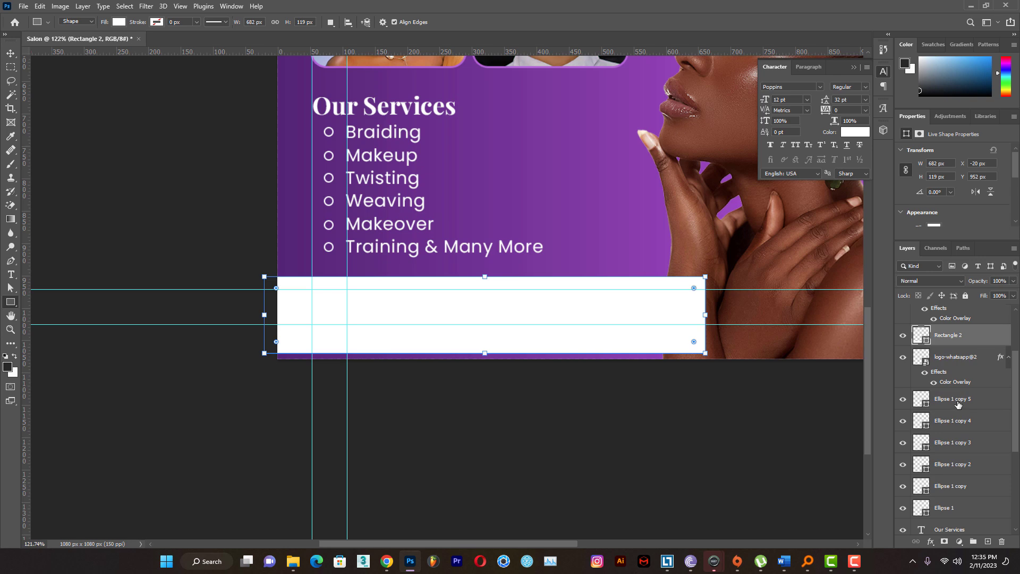
left_click_drag(960, 342, 960, 488)
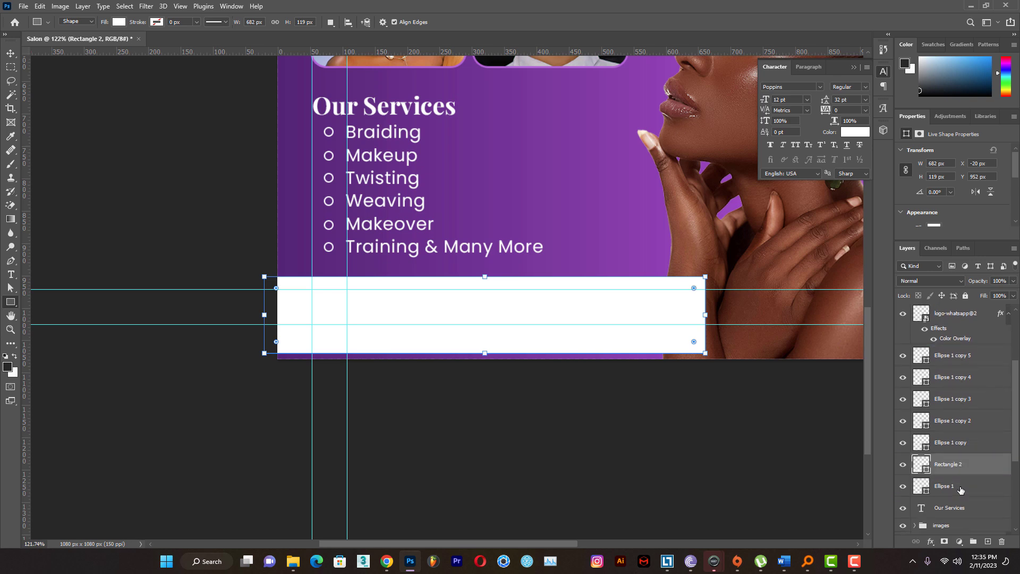
scroll(959, 436, "down", 5)
left_click_drag(961, 359, 958, 485)
scroll(959, 467, "down", 1)
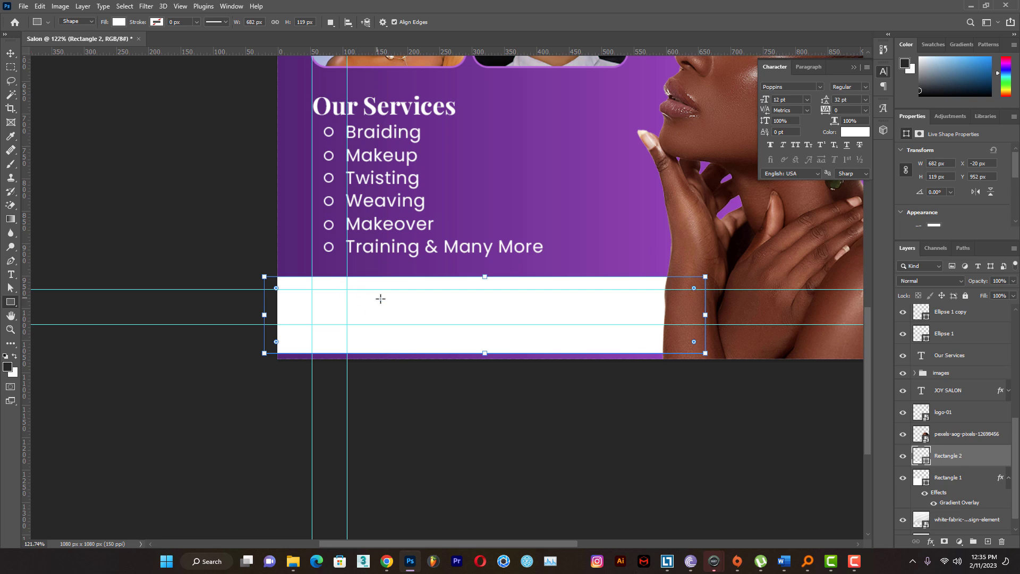
Fill the rectangle with #562679 purple and set its blend mode to Multiply
double_click(924, 460)
left_click(459, 234)
left_click(317, 289)
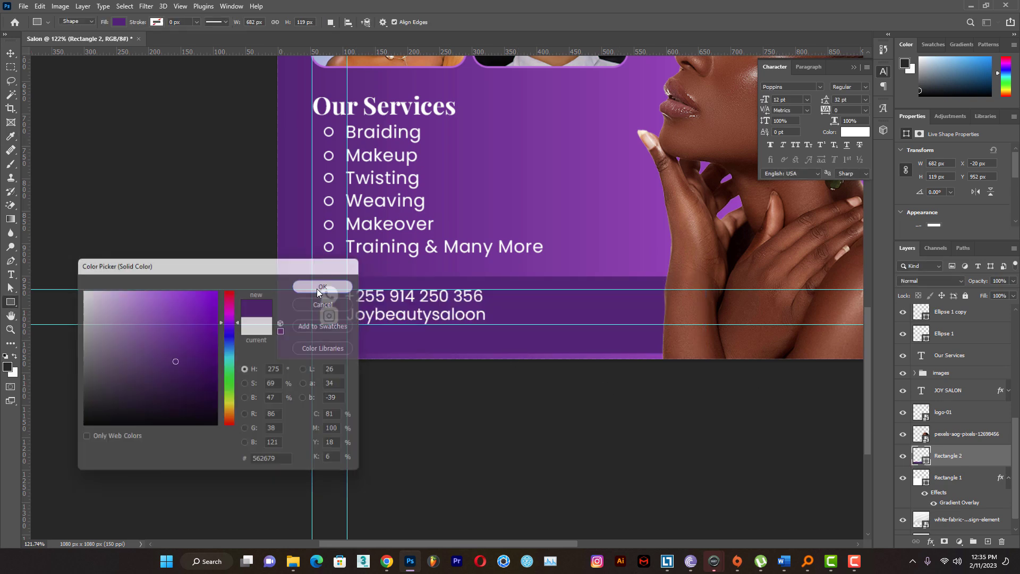
left_click(495, 232)
left_click(544, 203)
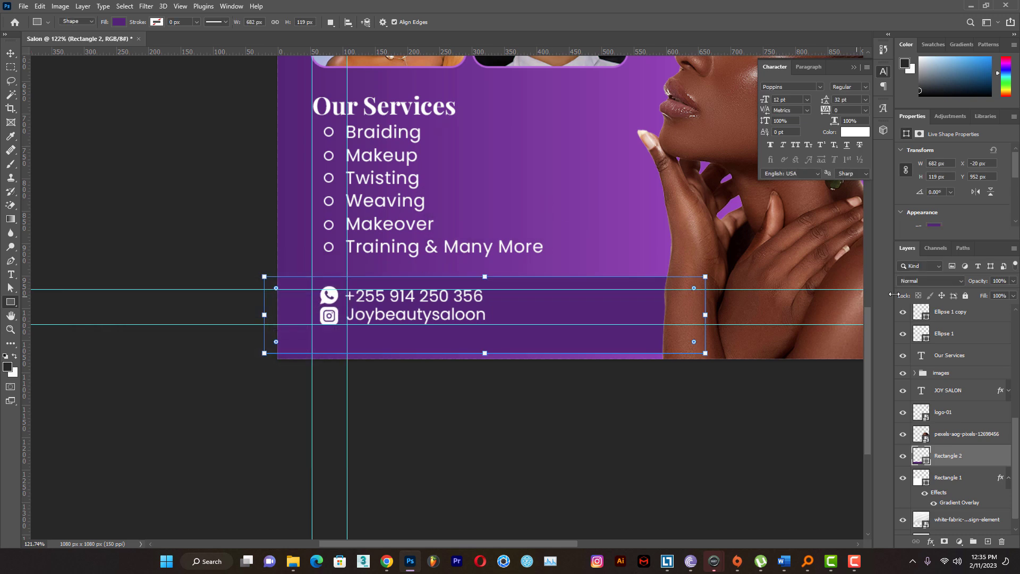
left_click(947, 283)
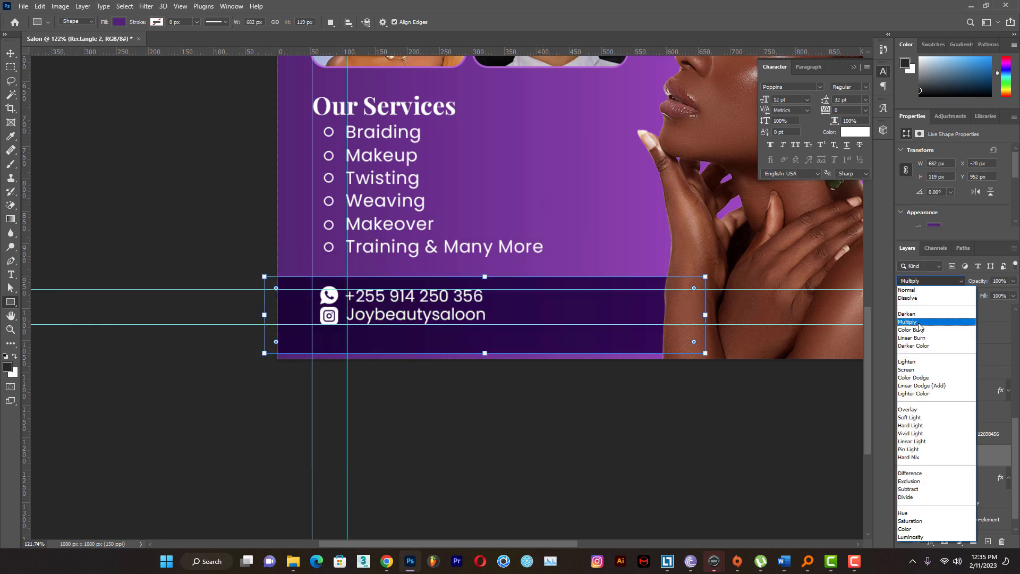
left_click(935, 316)
Shorten the purple bar's height from the bottom with Free Transform
left_click(8, 56)
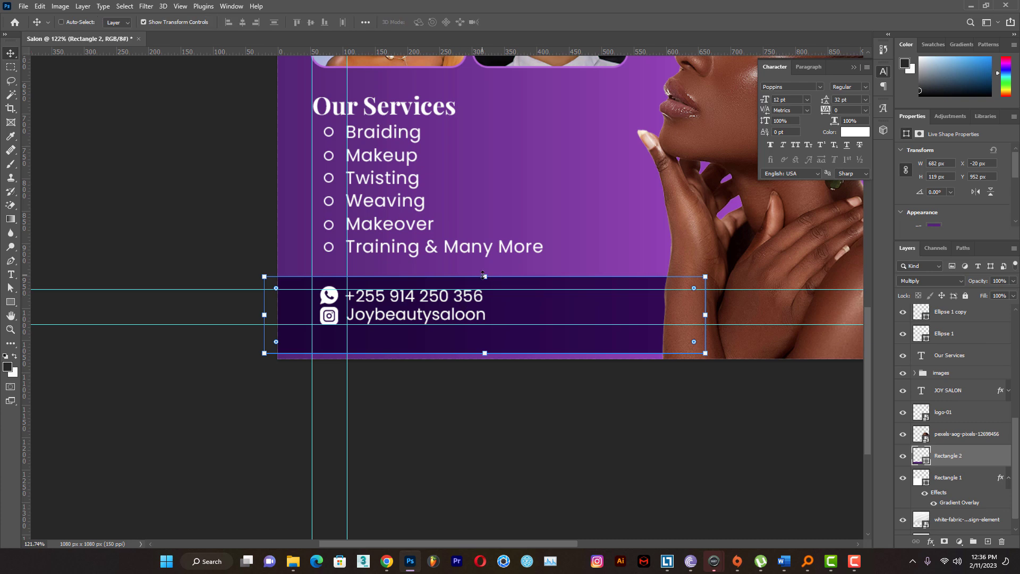
key("ctrl+t")
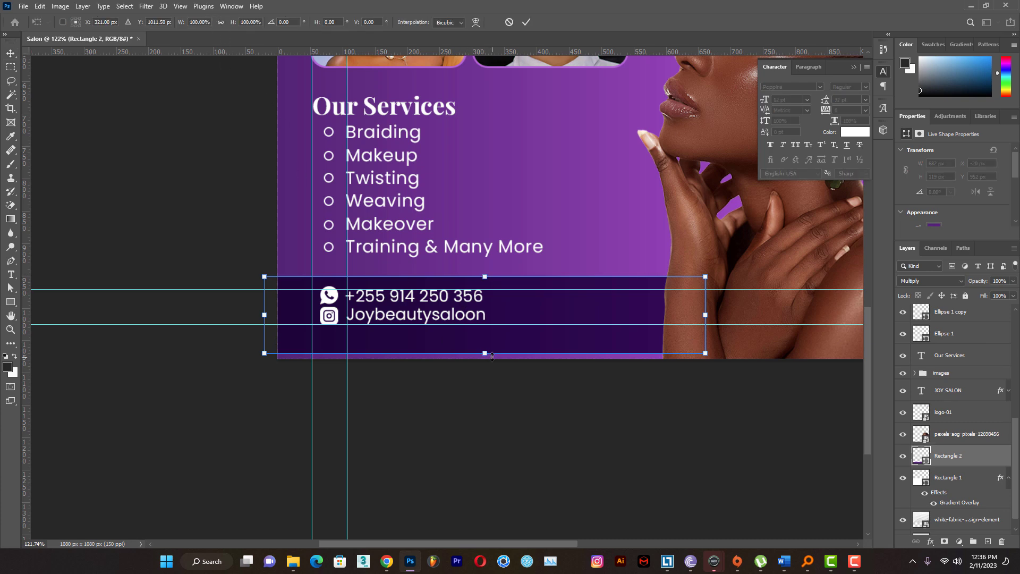
left_click_drag(491, 356, 548, 314)
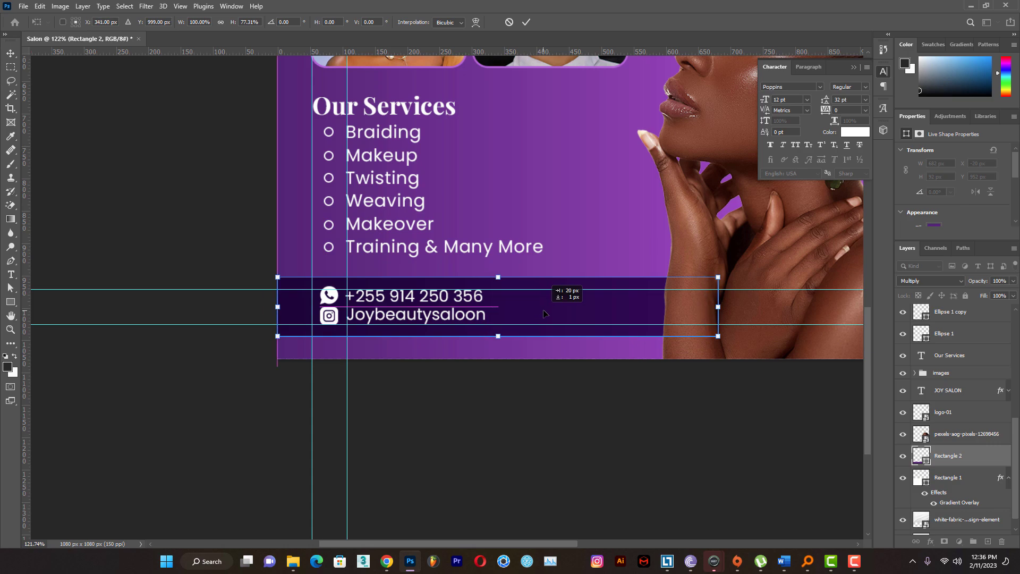
left_click(526, 23)
left_click(144, 22)
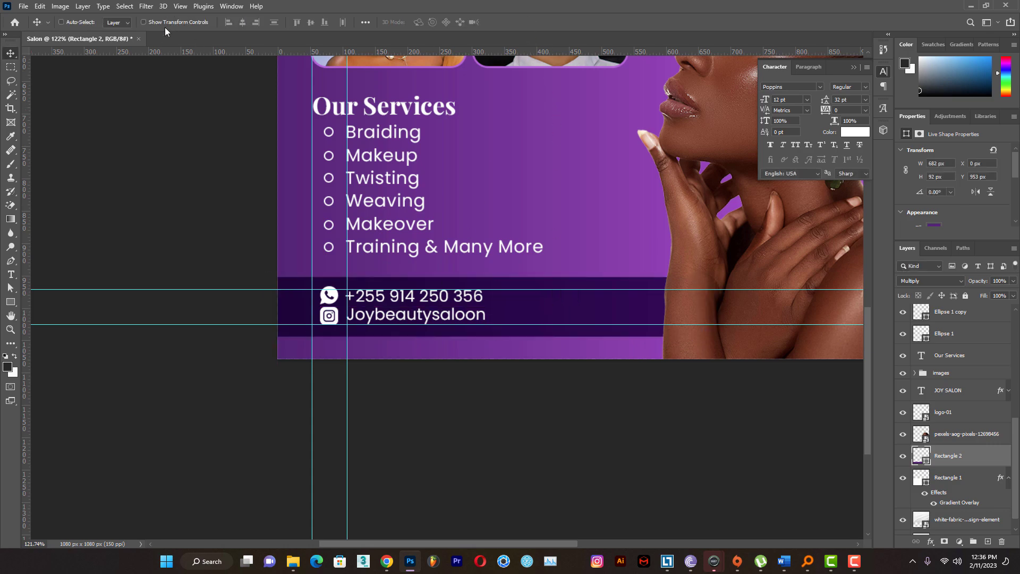
Nudge the images group of model photos down and select the tagline in the Word brief
key("ctrl+0")
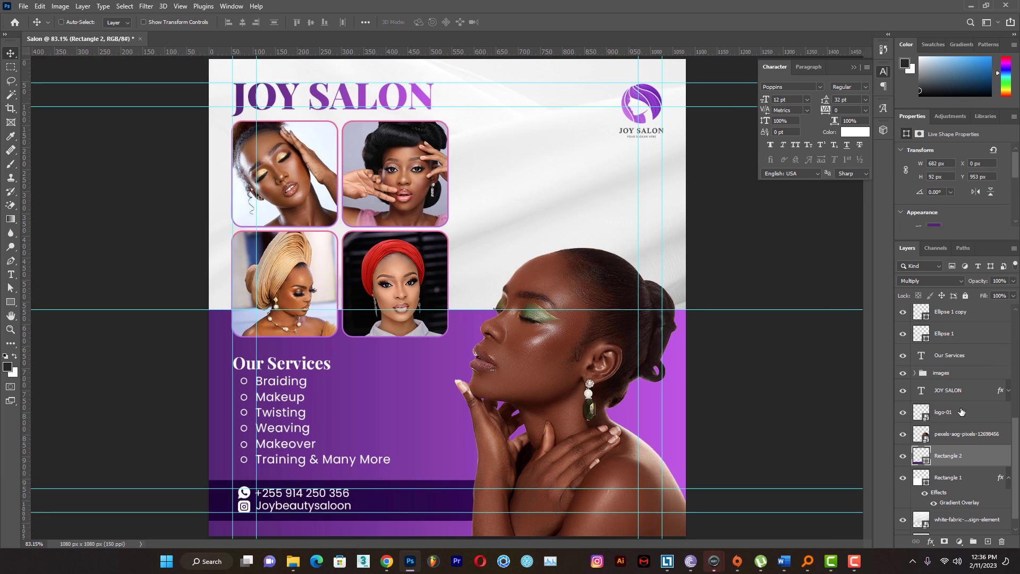
left_click(954, 378)
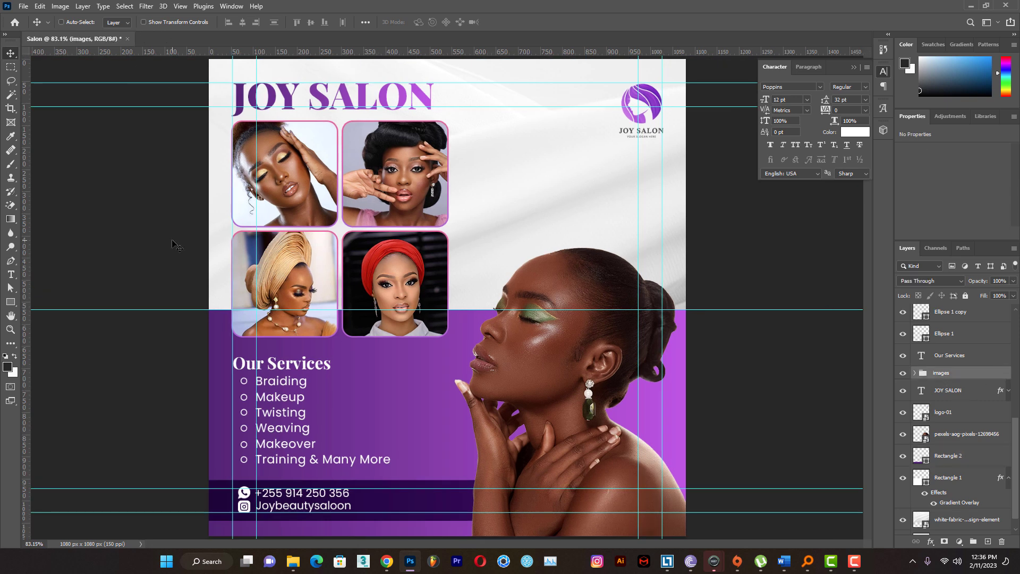
key("shift+Down")
key("shift+Down")
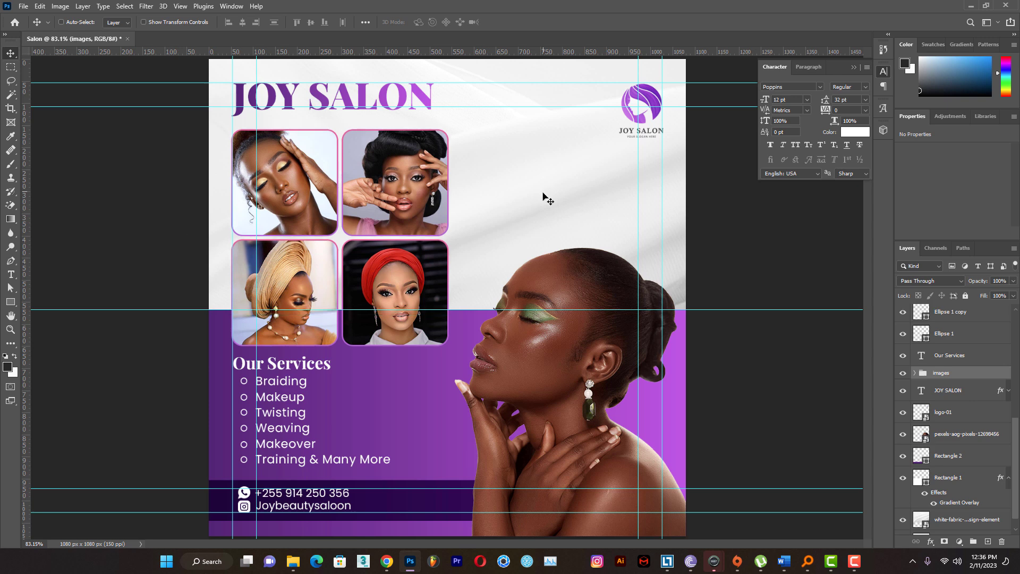
left_click(784, 562)
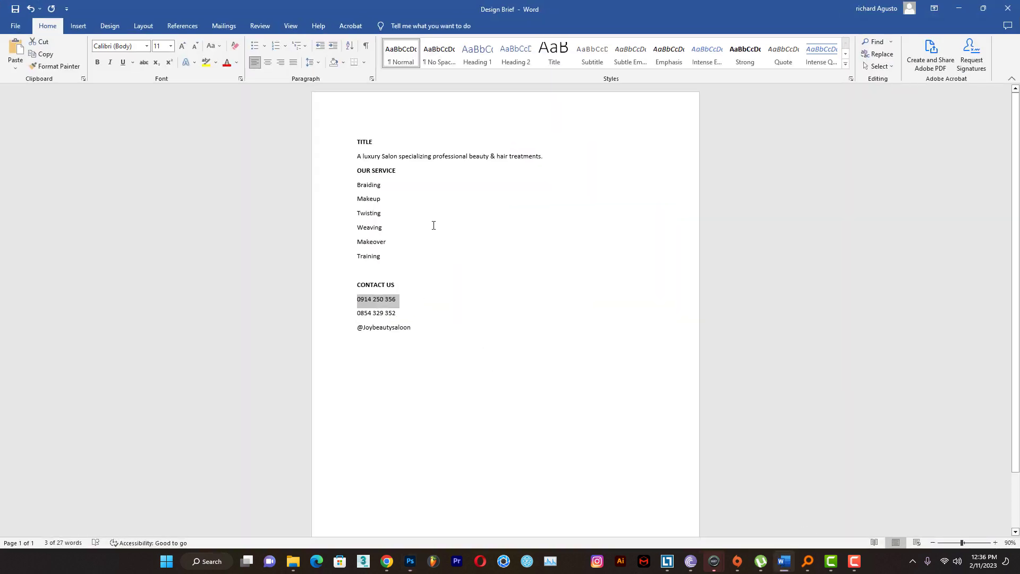
left_click_drag(357, 156, 545, 157)
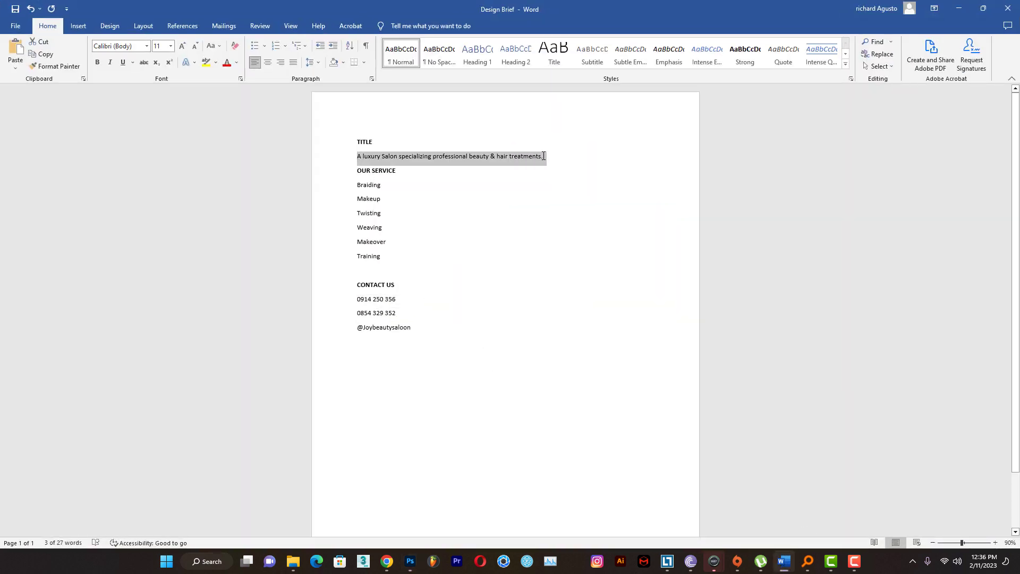
Paste the tagline in dark grey #1c1c1c and place it just under the JOY SALON title
left_click(959, 8)
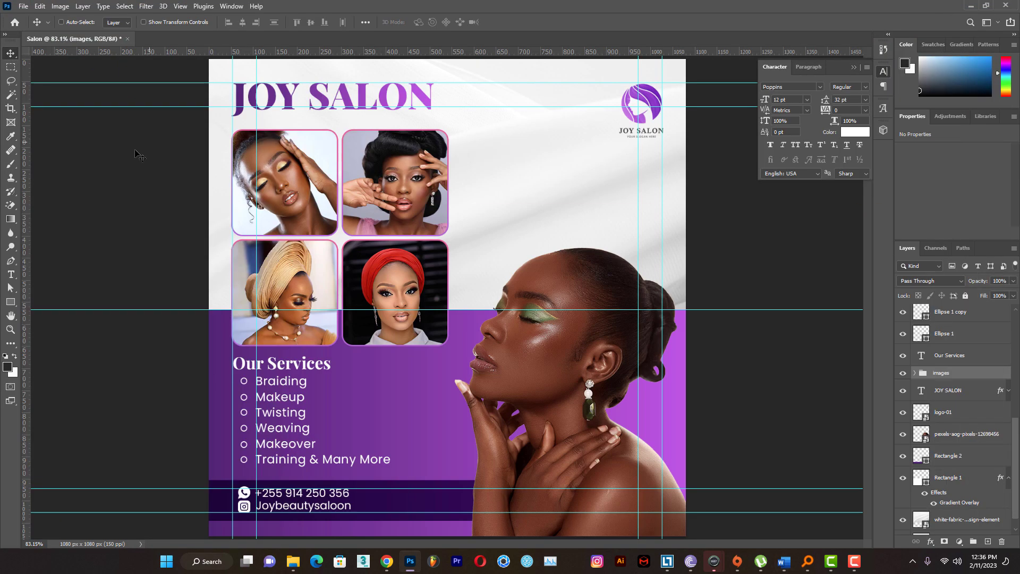
left_click(10, 274)
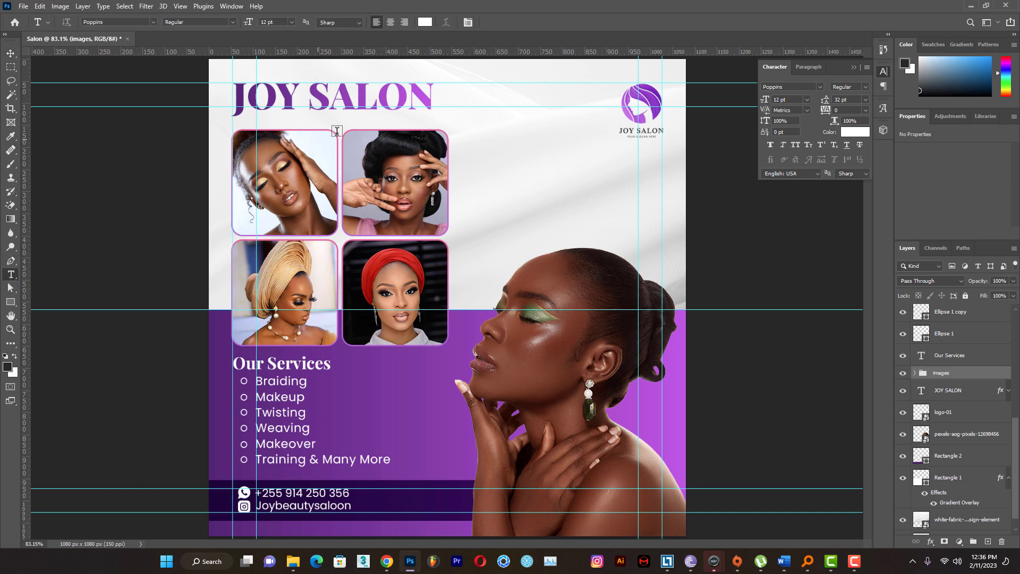
left_click(465, 121)
key("ctrl+v")
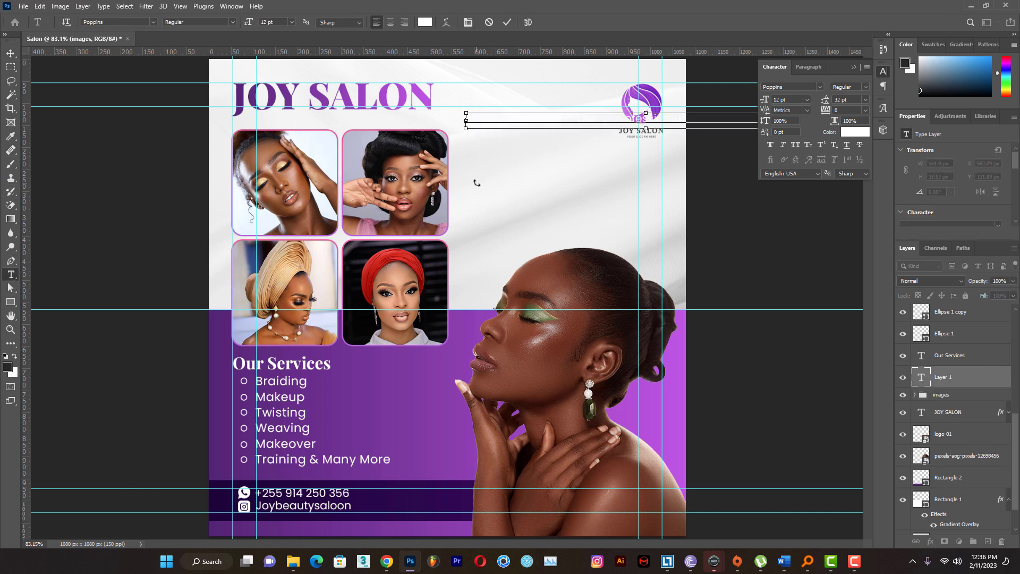
double_click(920, 379)
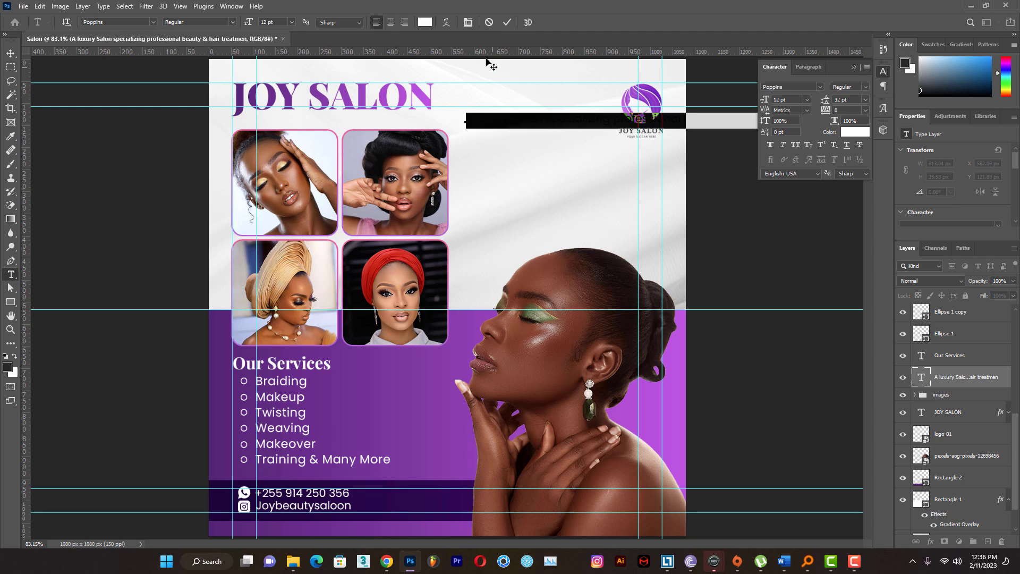
left_click(425, 21)
left_click_drag(101, 411, 69, 412)
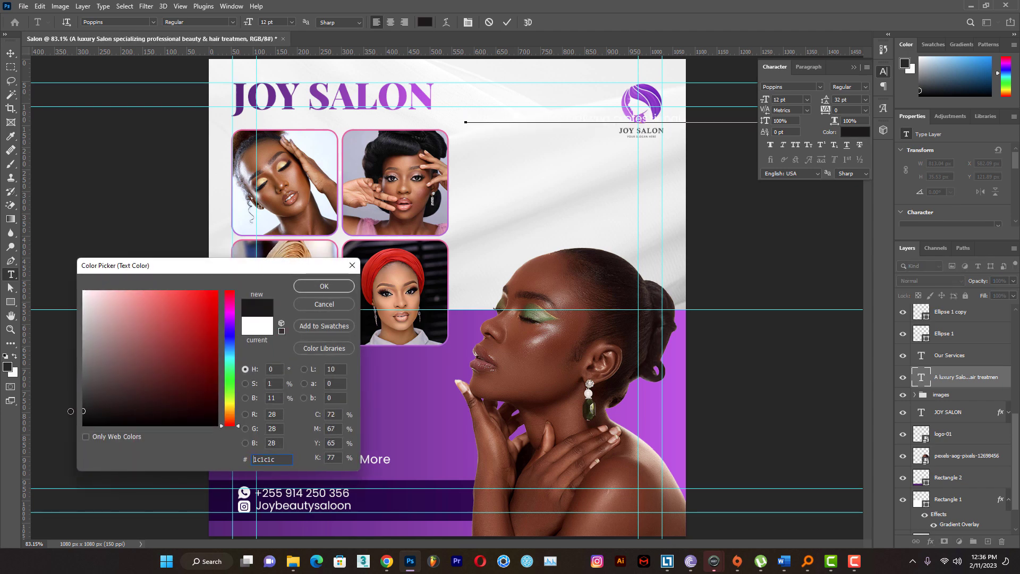
left_click(333, 286)
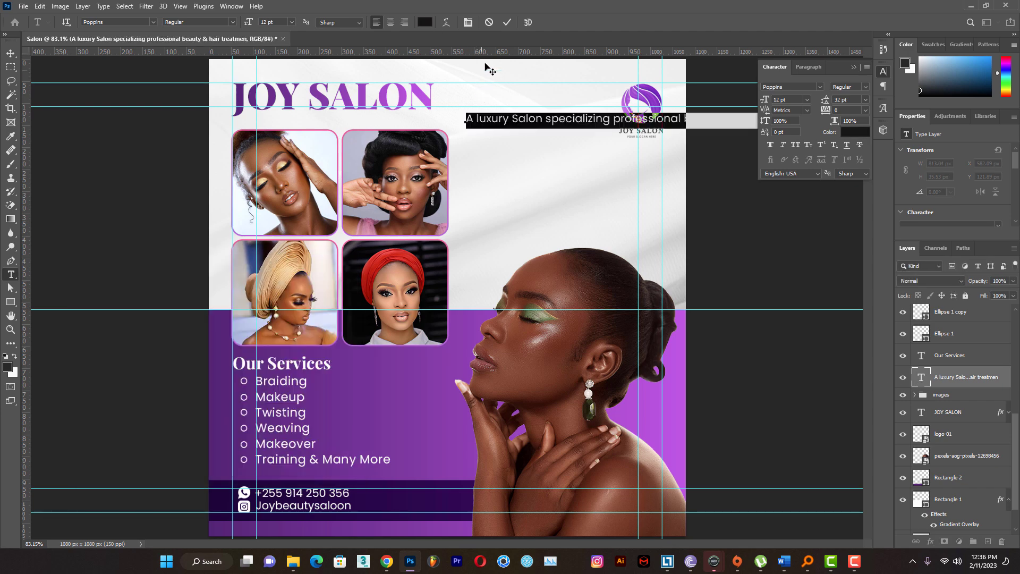
left_click(505, 22)
left_click(10, 53)
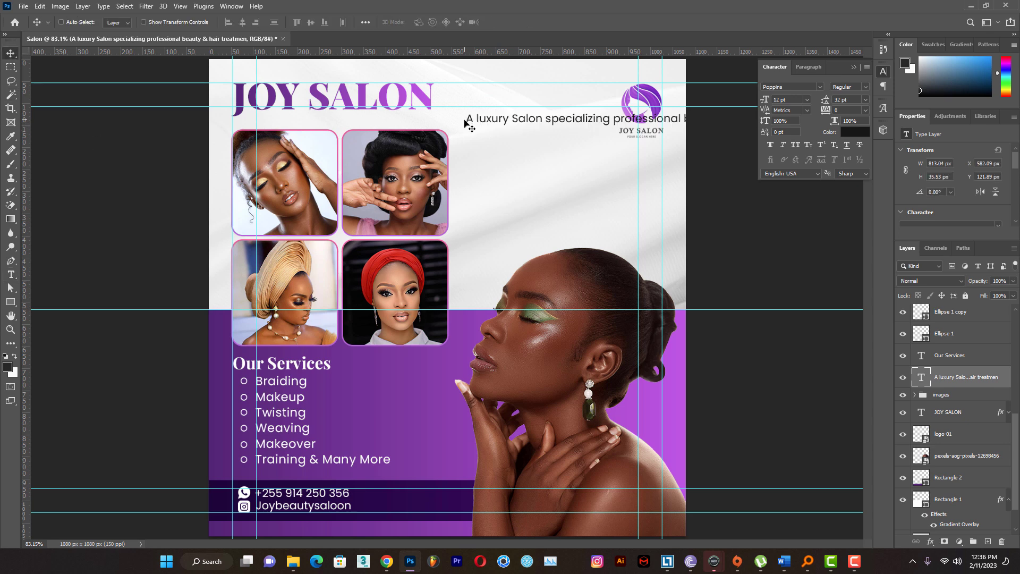
left_click_drag(470, 124, 215, 133)
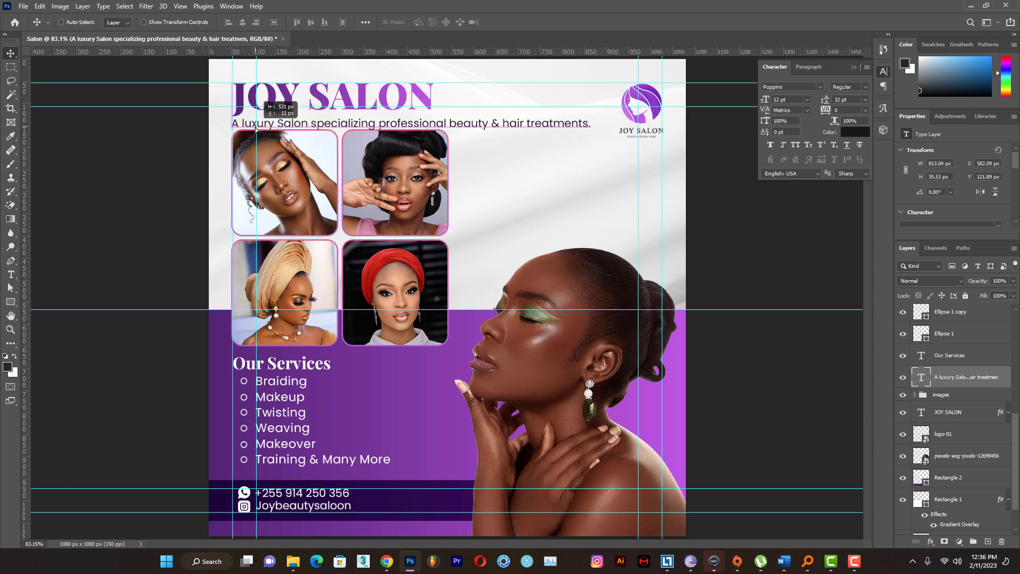
Select the tagline text and try a 10 pt size with -25 tracking
double_click(920, 377)
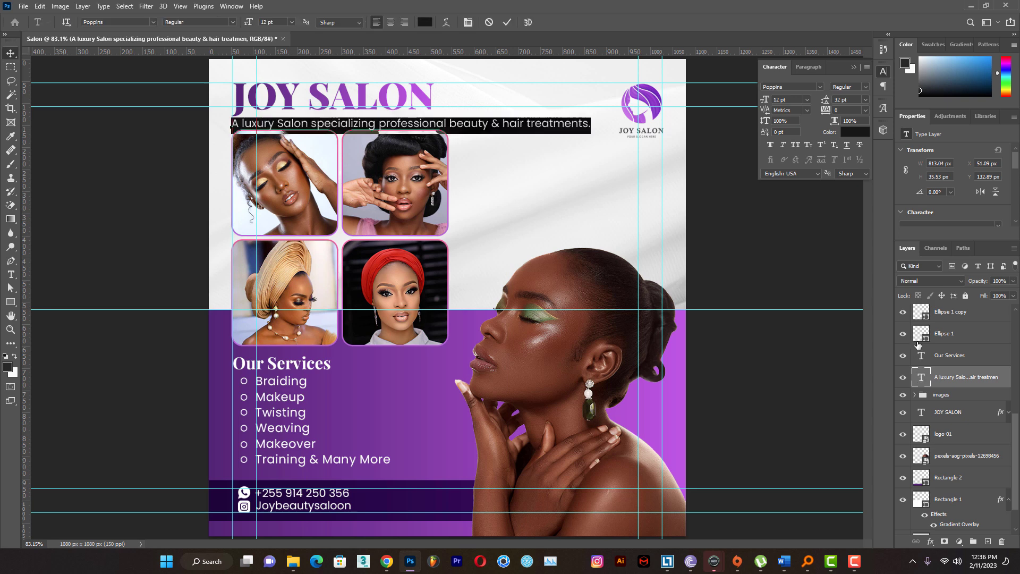
left_click(809, 100)
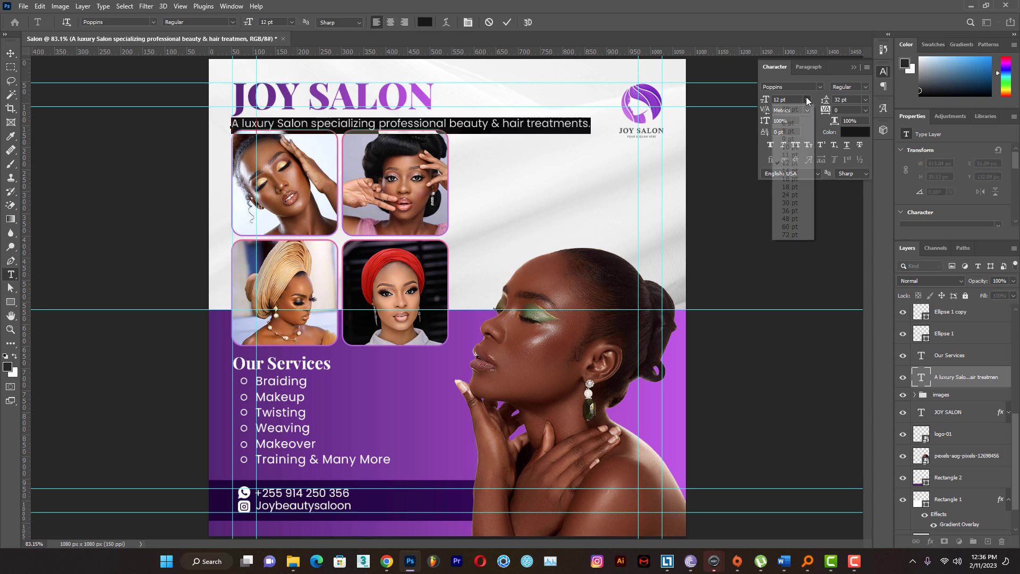
left_click(790, 147)
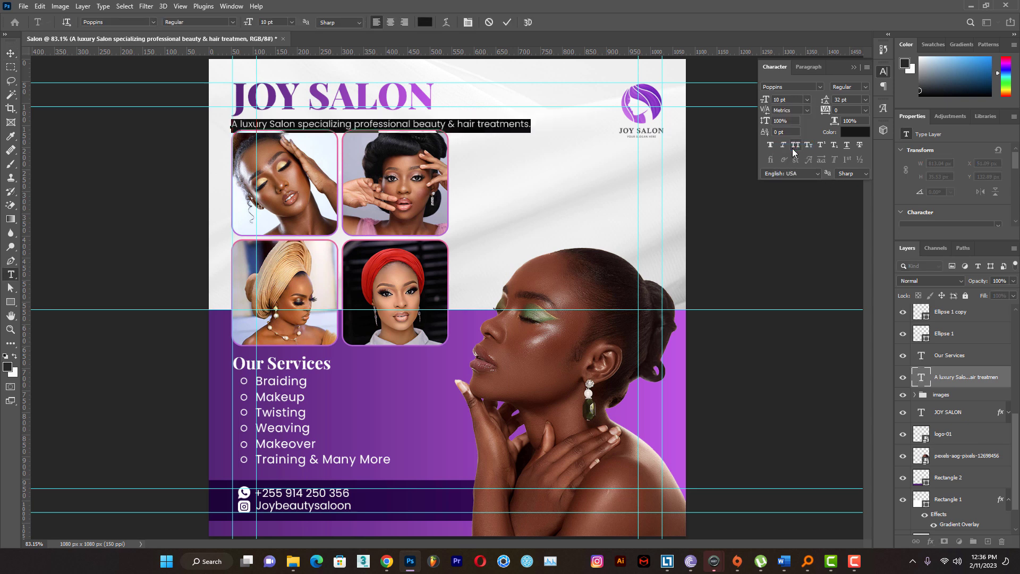
left_click(864, 110)
left_click(855, 149)
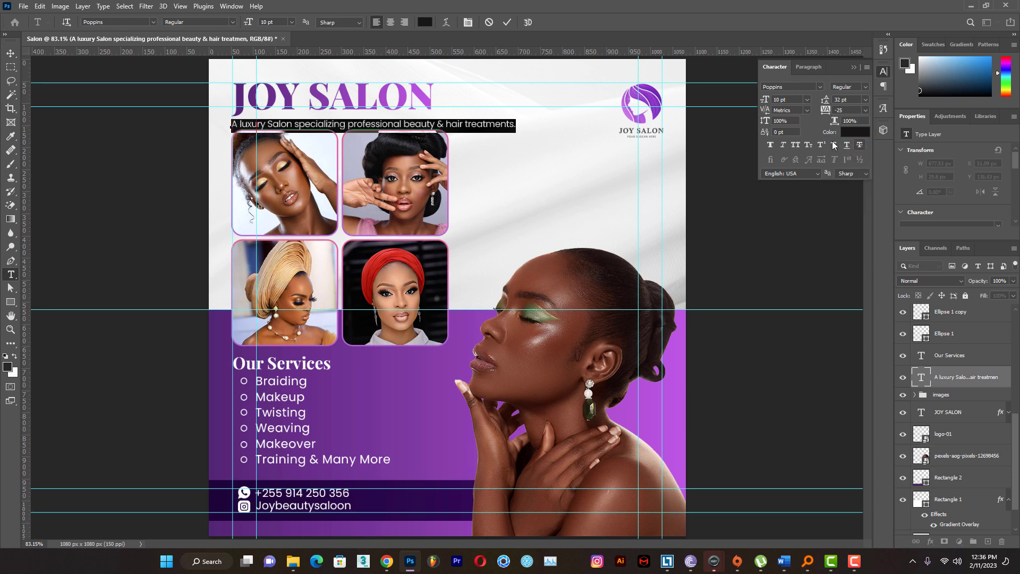
Change the tagline font to Roboto Regular
left_click(144, 23)
type("robo")
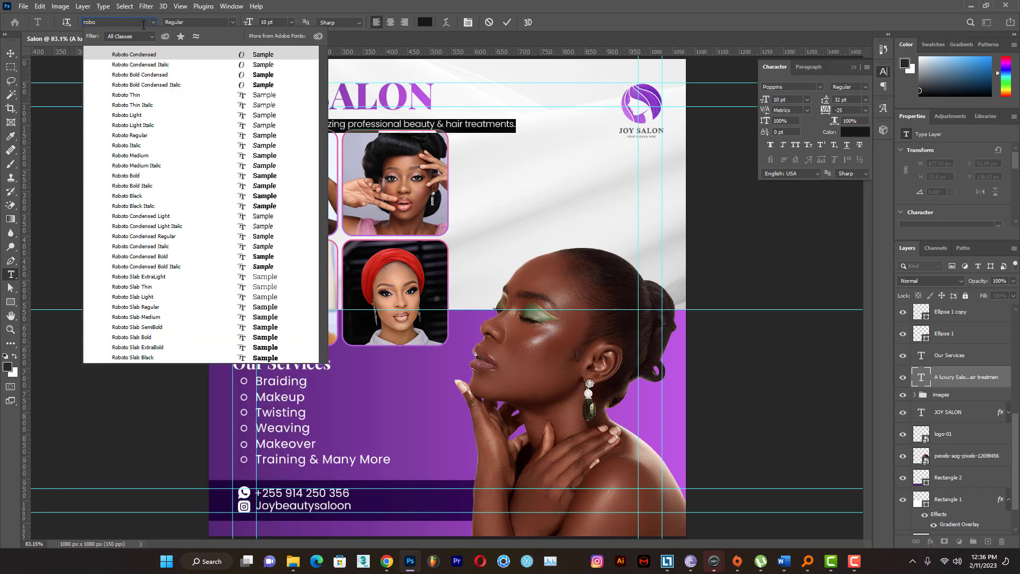
left_click(139, 135)
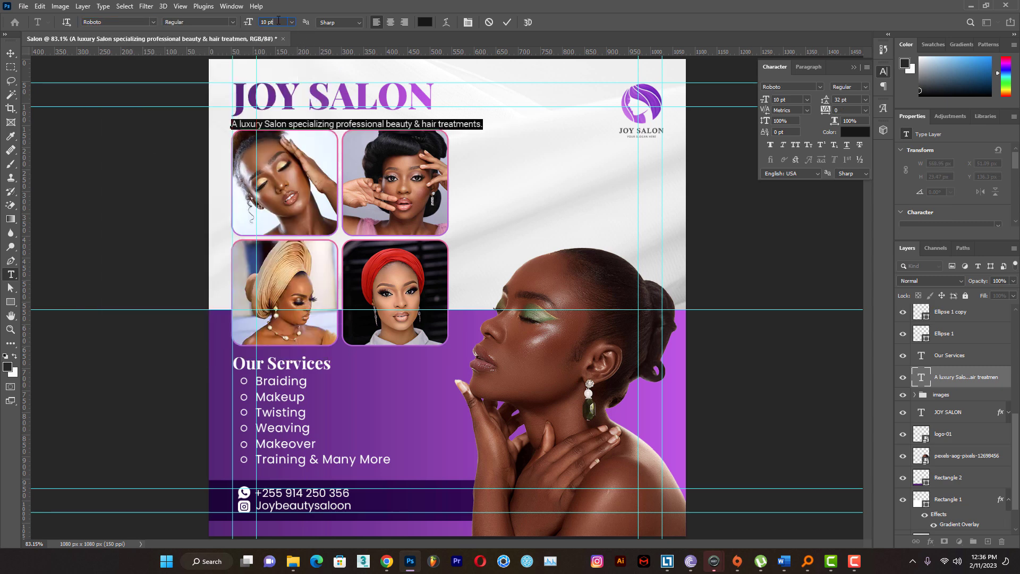
scroll(278, 22, "down", 1)
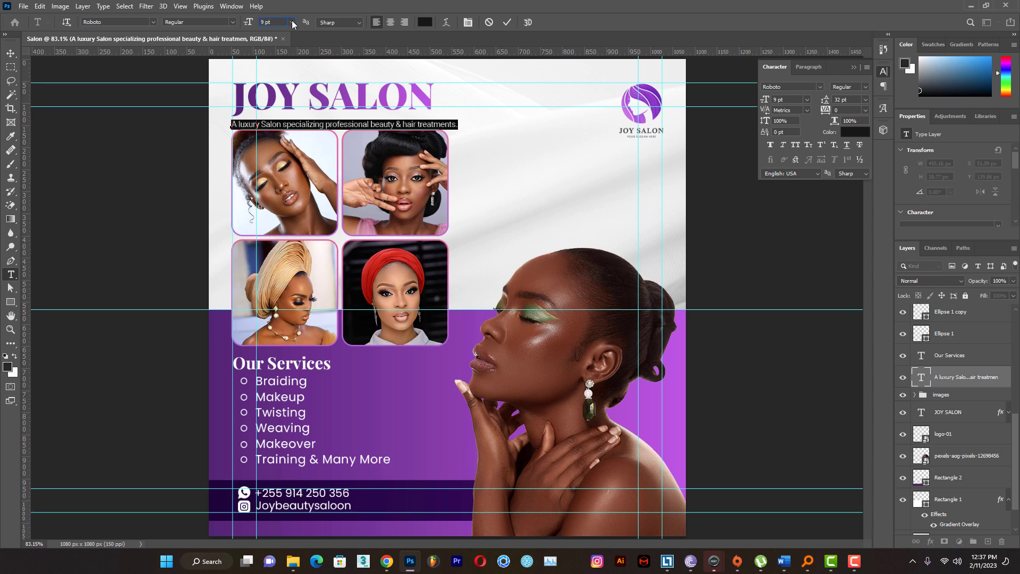
Set the tagline to 9 pt with -45 tracking and commit the text edit
left_click(292, 23)
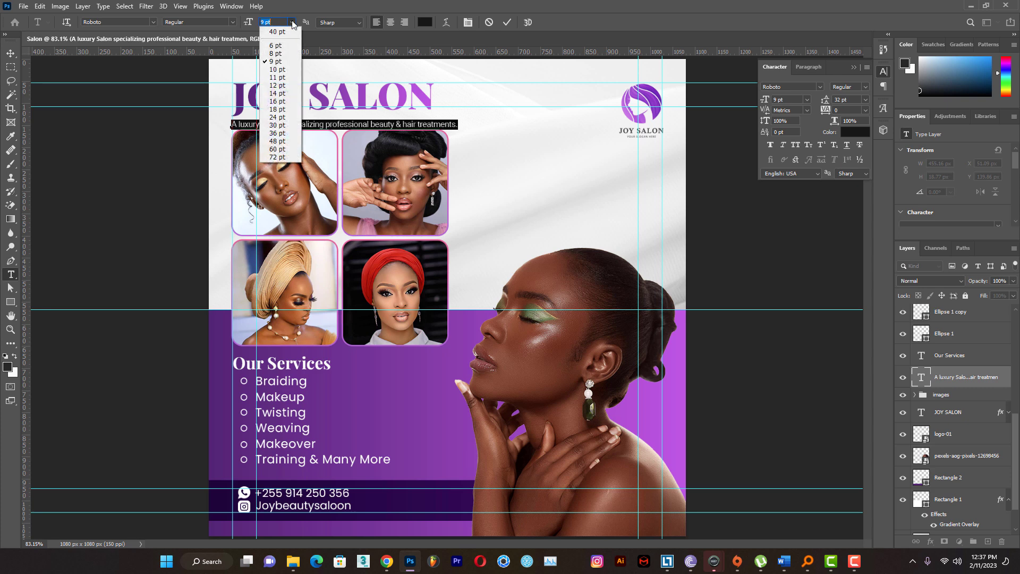
left_click(275, 53)
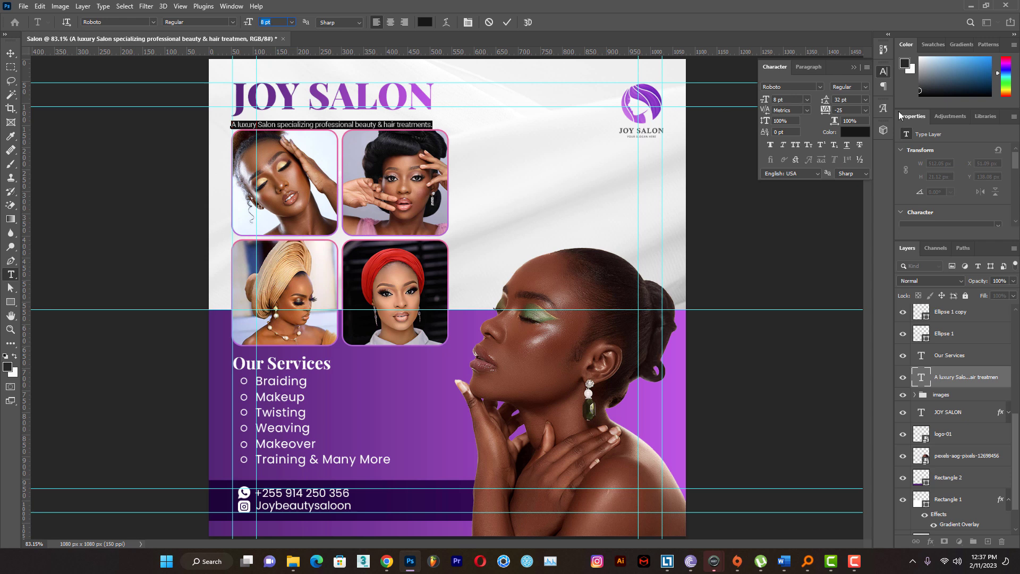
left_click(790, 98)
key("Up")
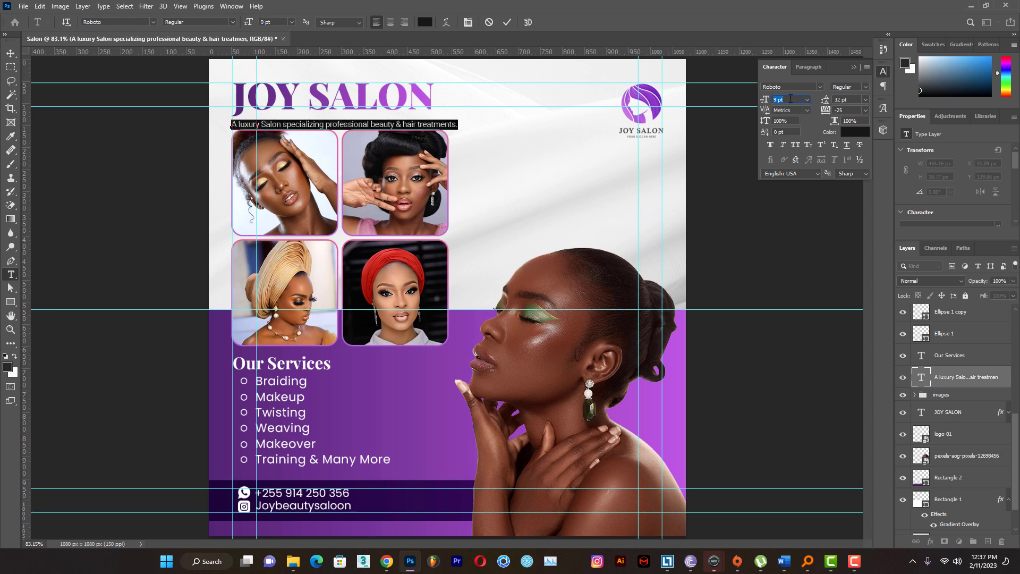
left_click(848, 111)
key("Down")
key("Down")
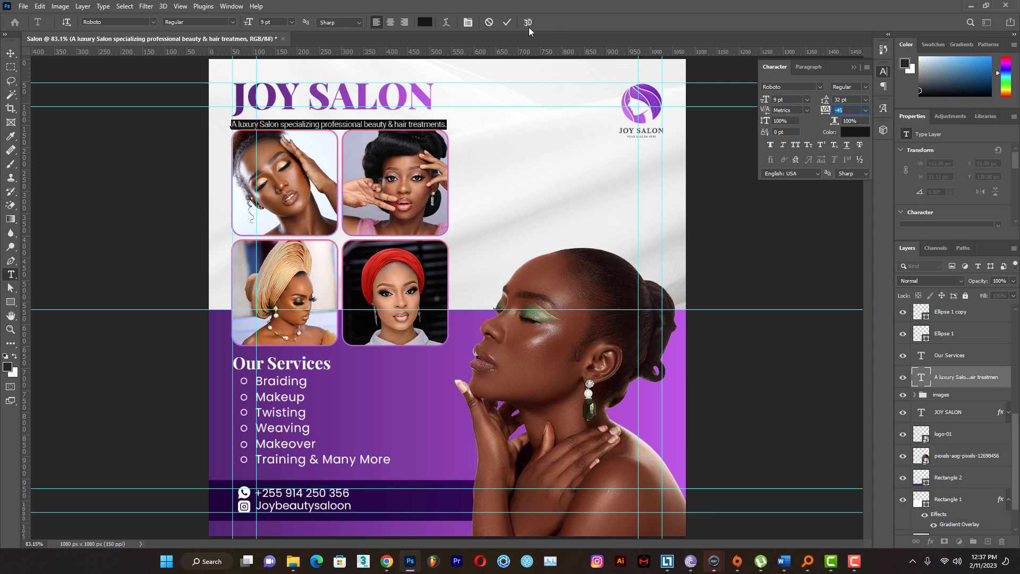
left_click(507, 22)
Nudge the tagline up two pixels and one pixel right, beneath the title
key("v")
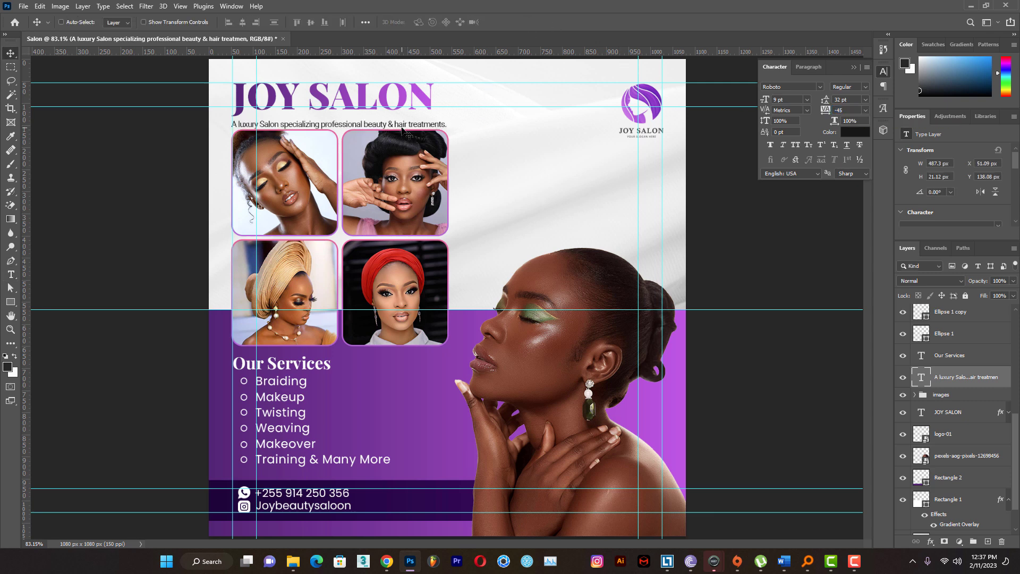
key("Up")
key("Up")
key("Up")
key("Up")
key("Up")
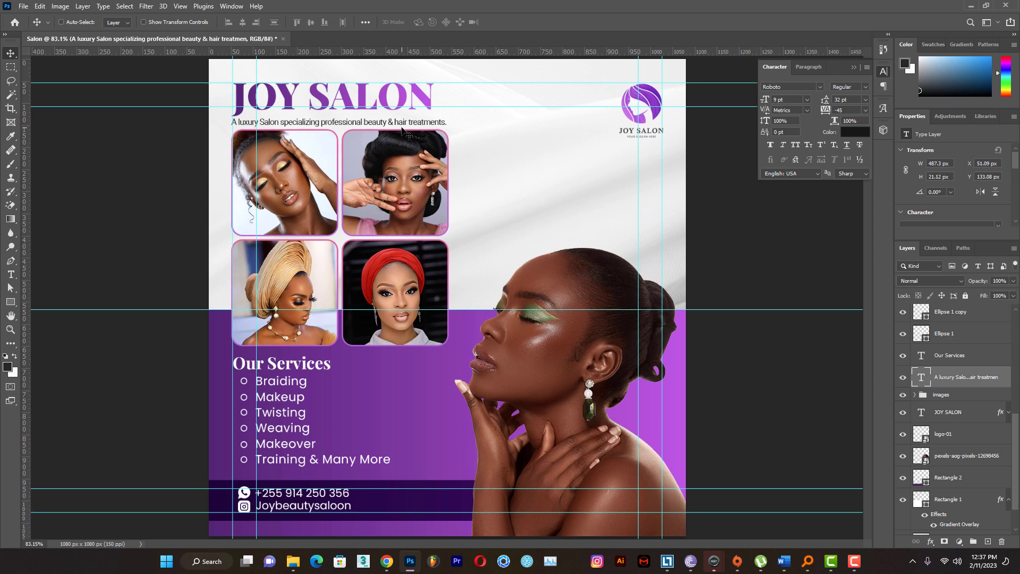
key("Right")
key("Right")
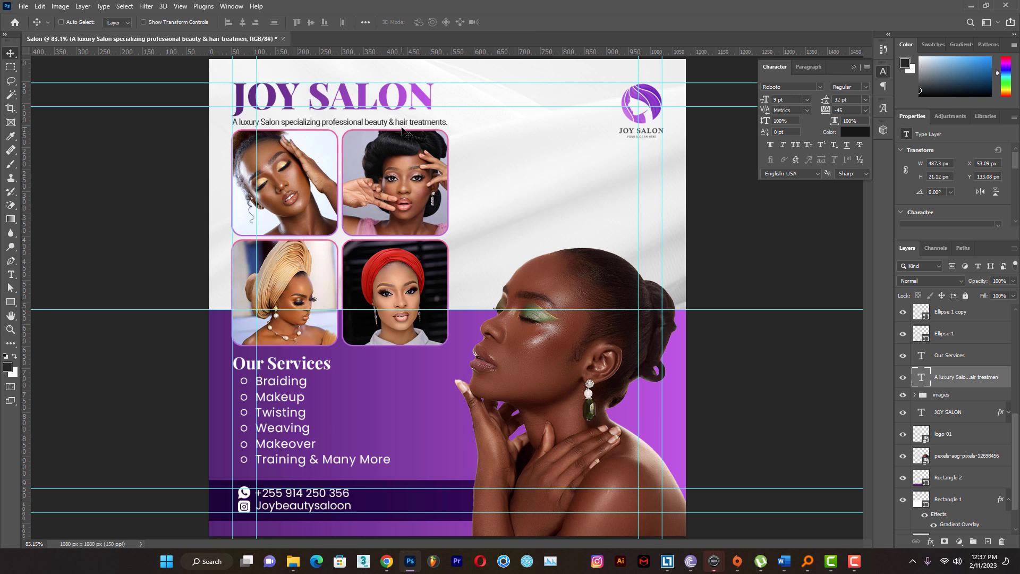
key("Up")
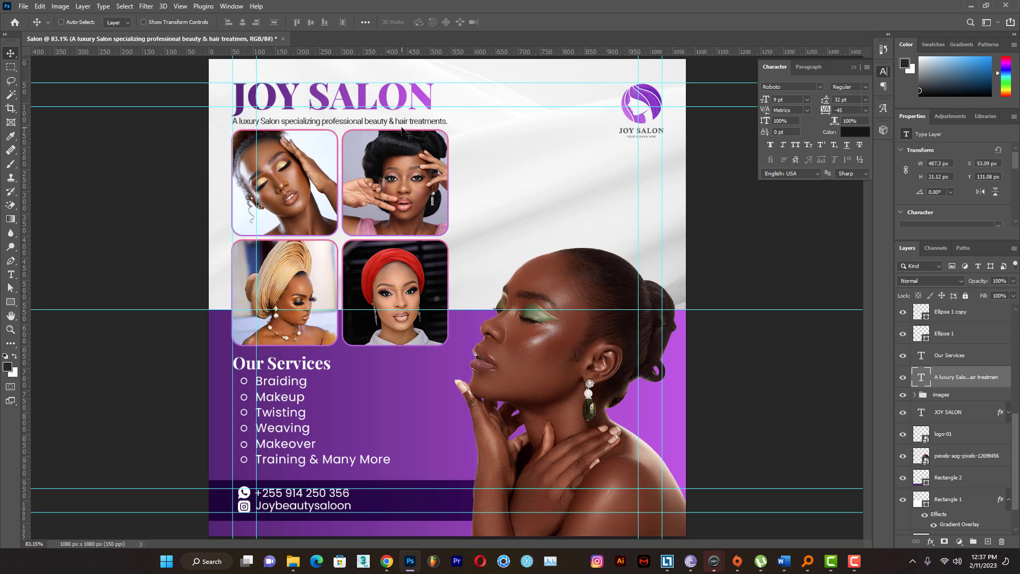
Select the JOY SALON title layer and apply a transform to it
left_click(154, 24)
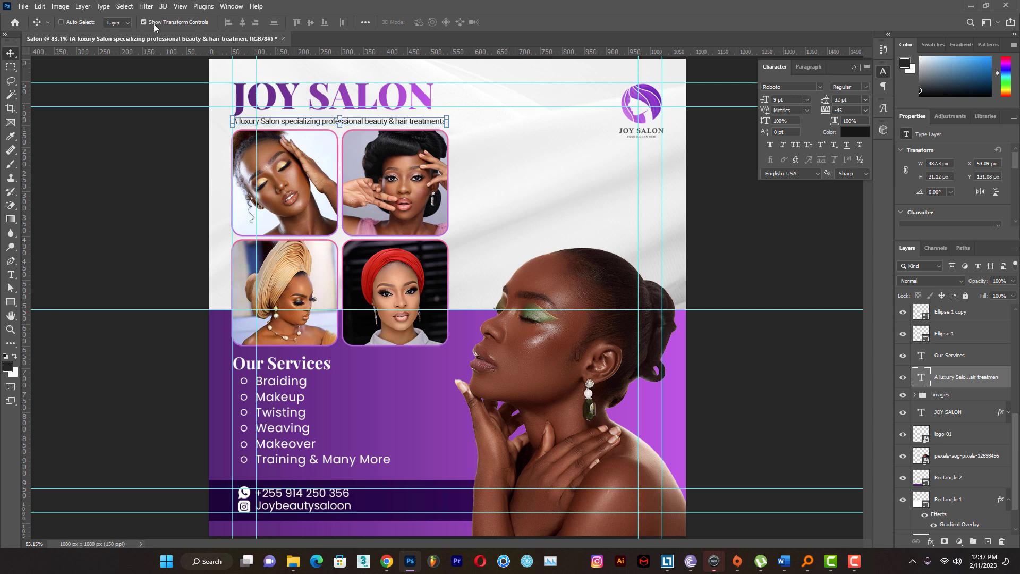
left_click(948, 413)
left_click(433, 99)
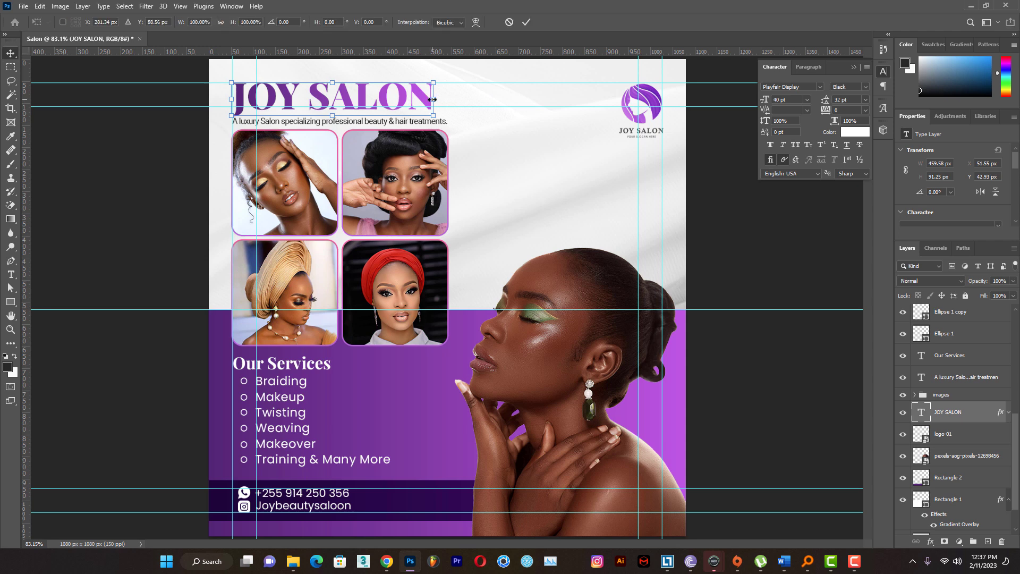
left_click(433, 99)
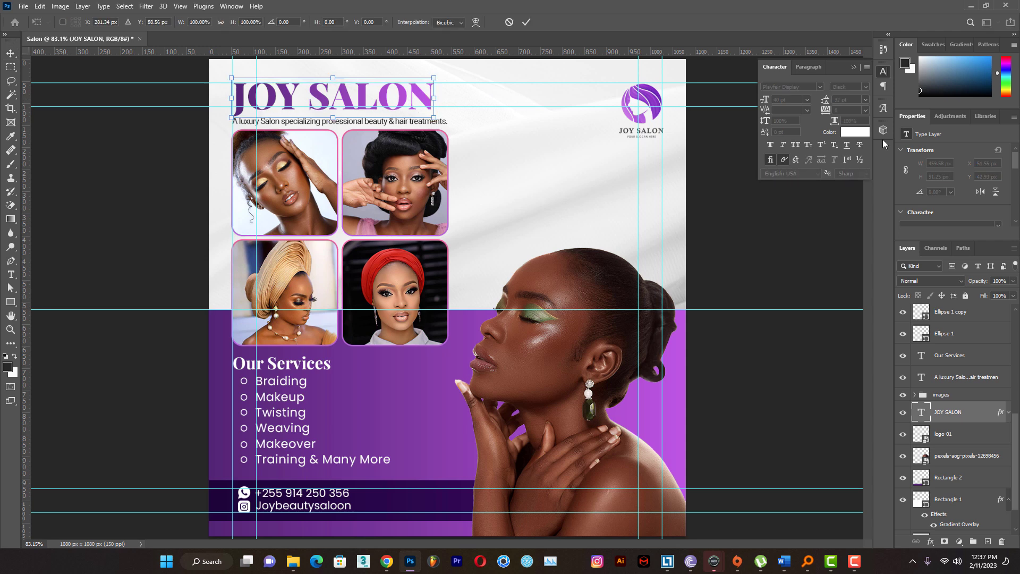
left_click(525, 22)
Widen the JOY SALON title tracking to 50, commit, and hide the transform handles
double_click(919, 414)
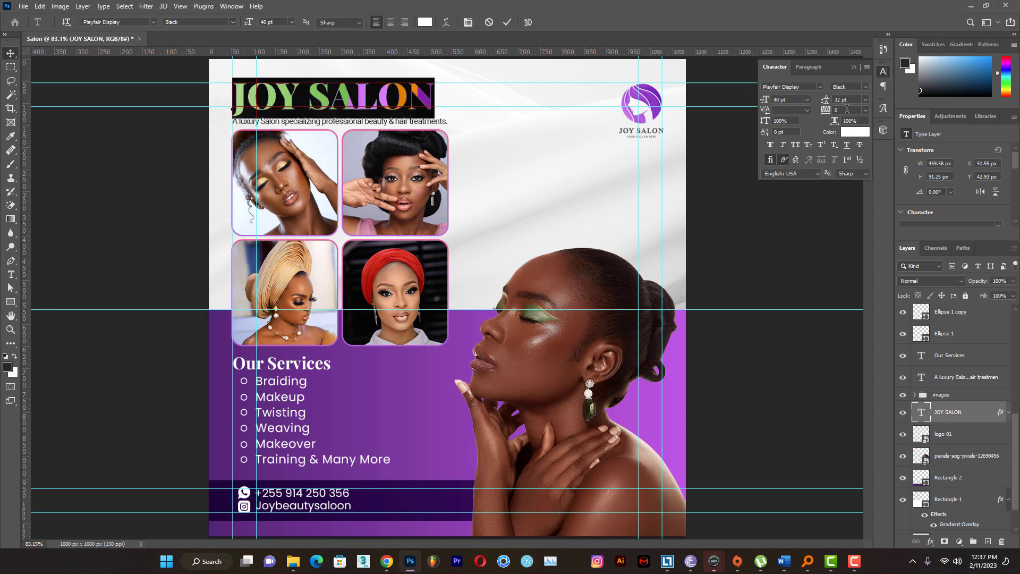
left_click(865, 110)
left_click(847, 195)
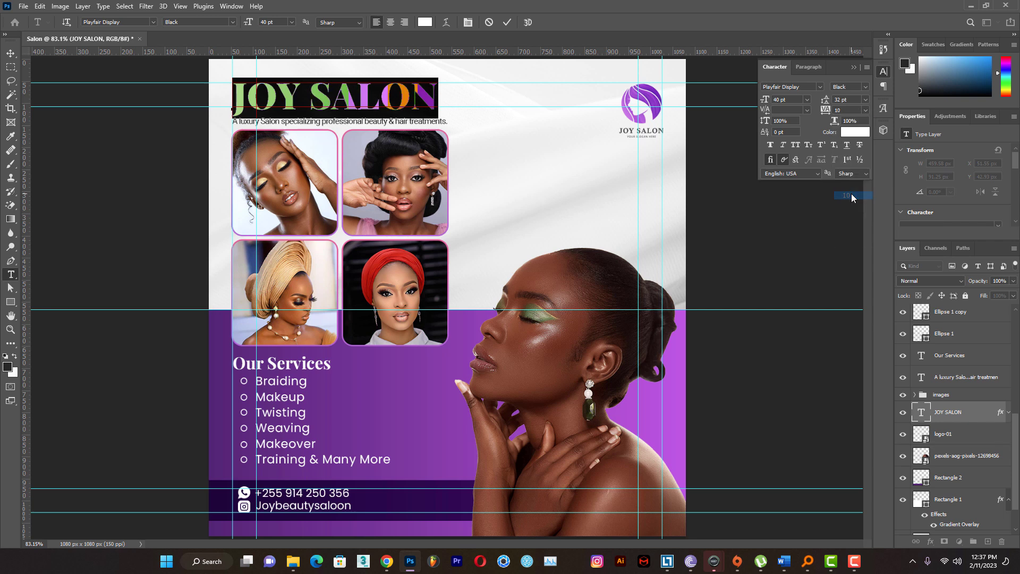
left_click(864, 110)
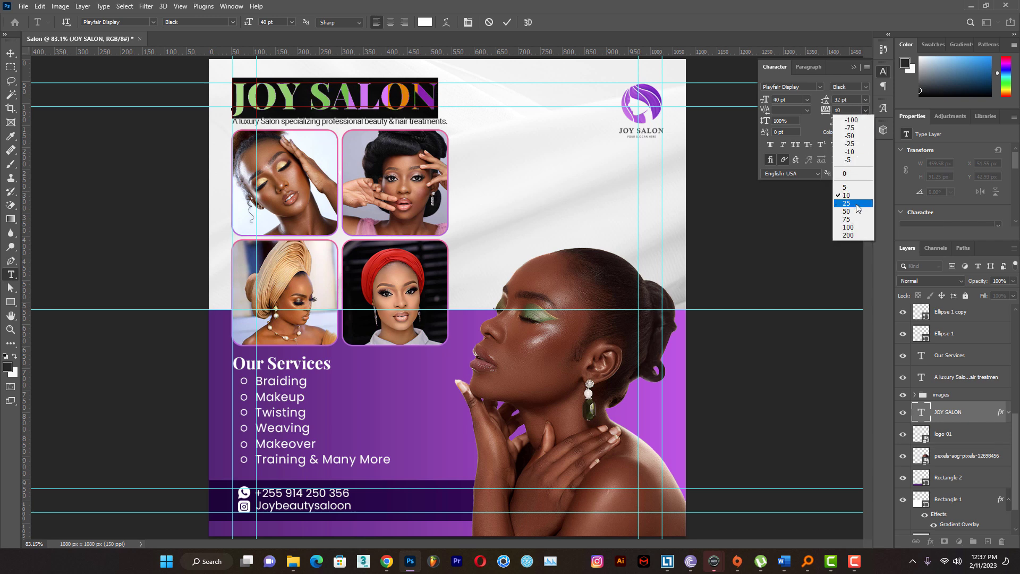
left_click(857, 203)
left_click(865, 110)
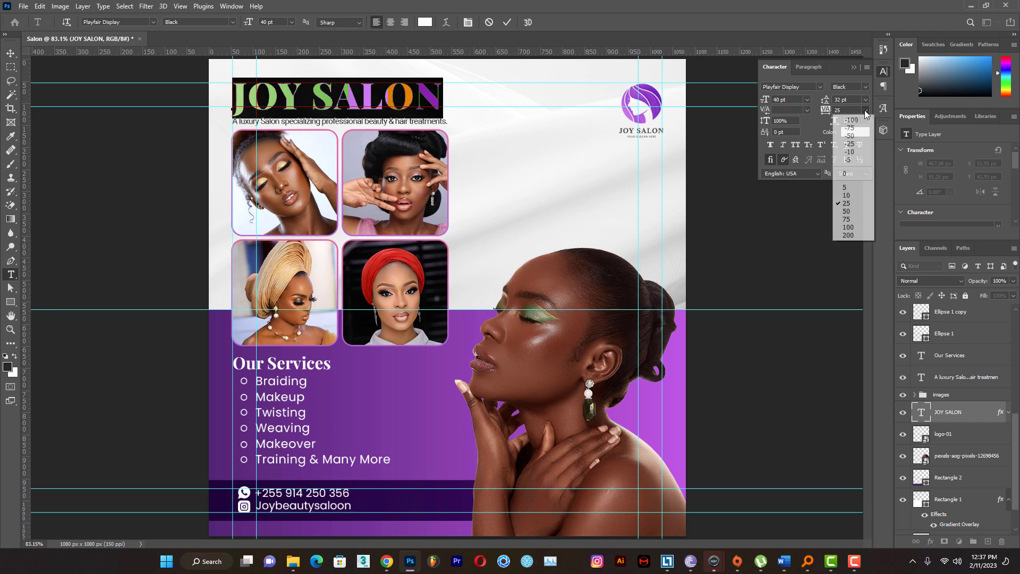
left_click(857, 209)
left_click(507, 23)
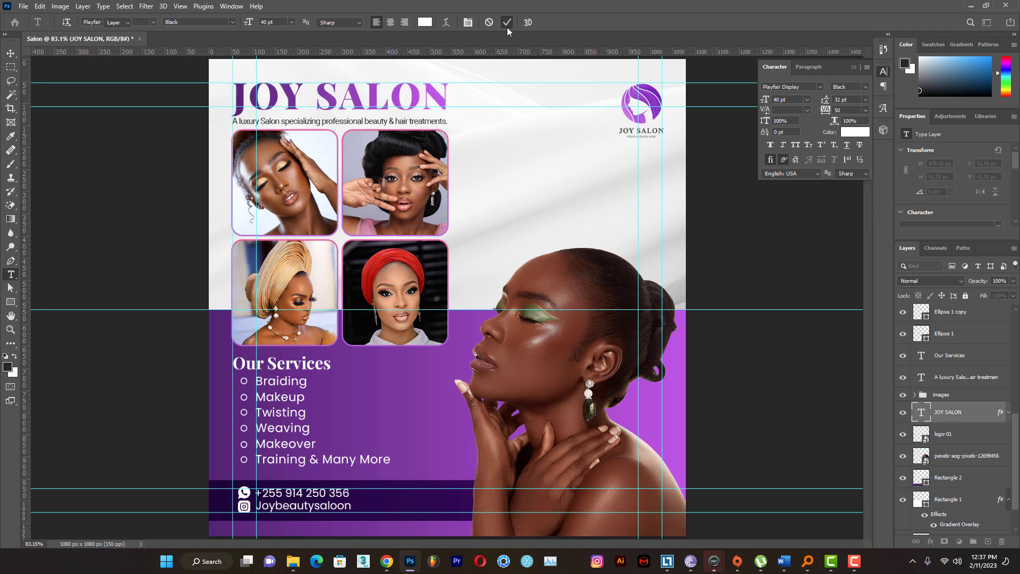
key("v")
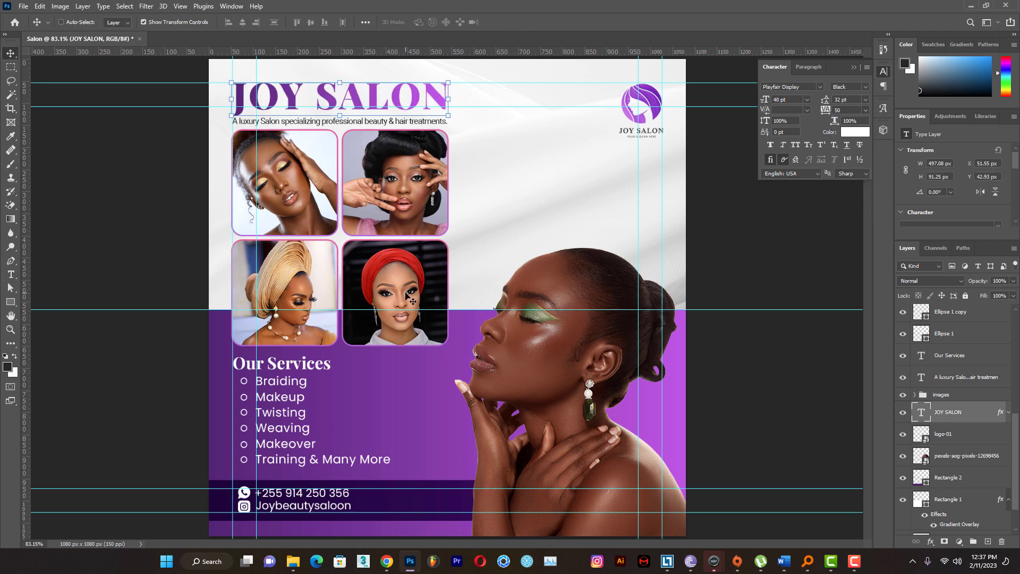
left_click(169, 24)
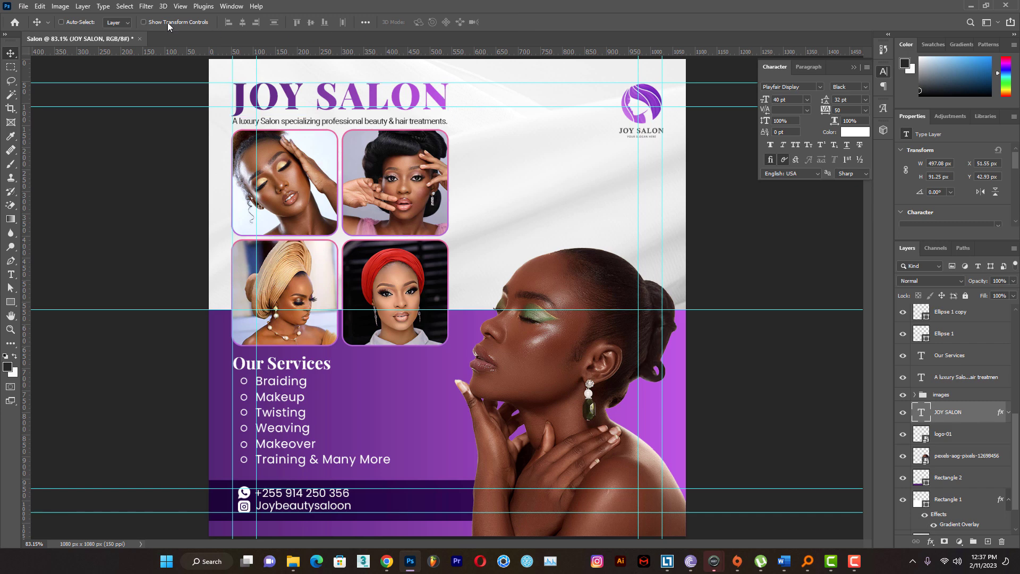